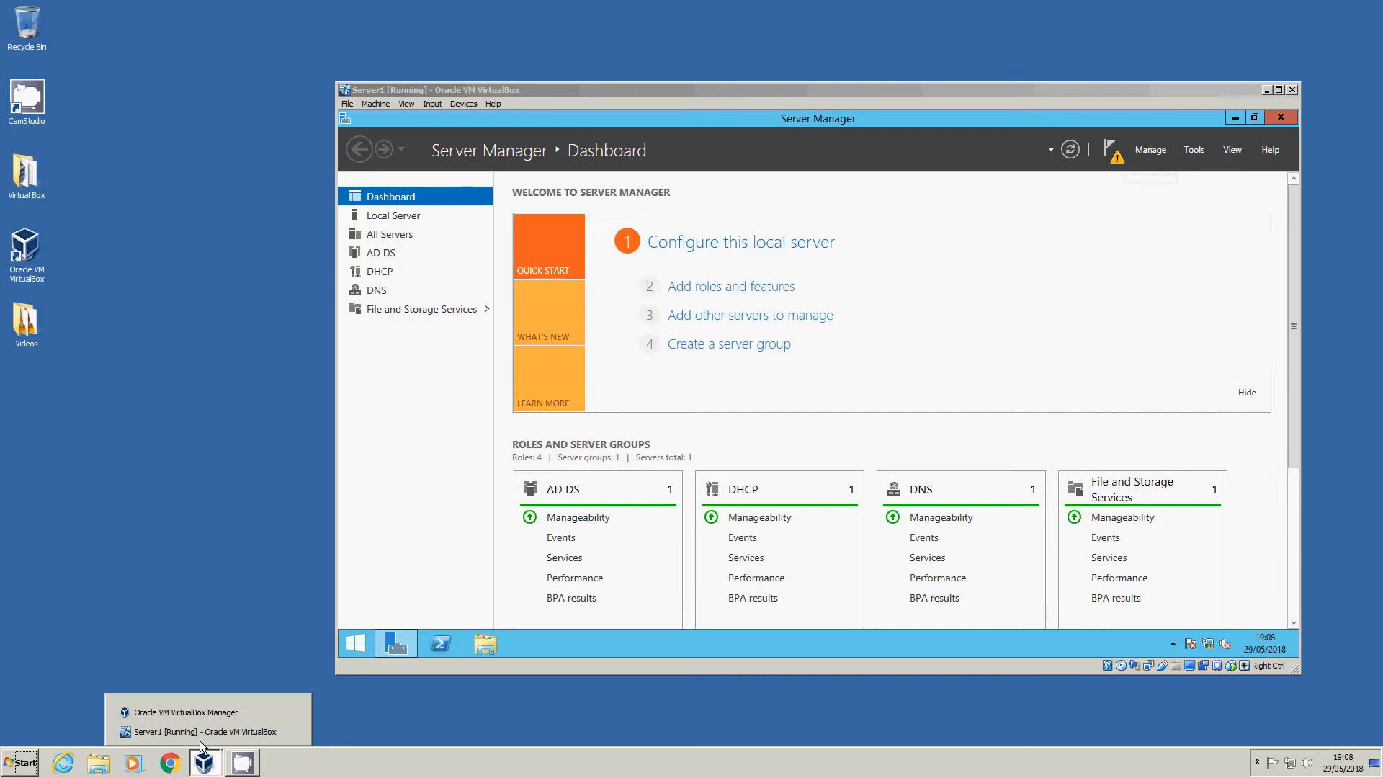
# Start the Server2 virtual machine from VirtualBox Manager, reposition its window and minimize it
pyautogui.click(190, 711)
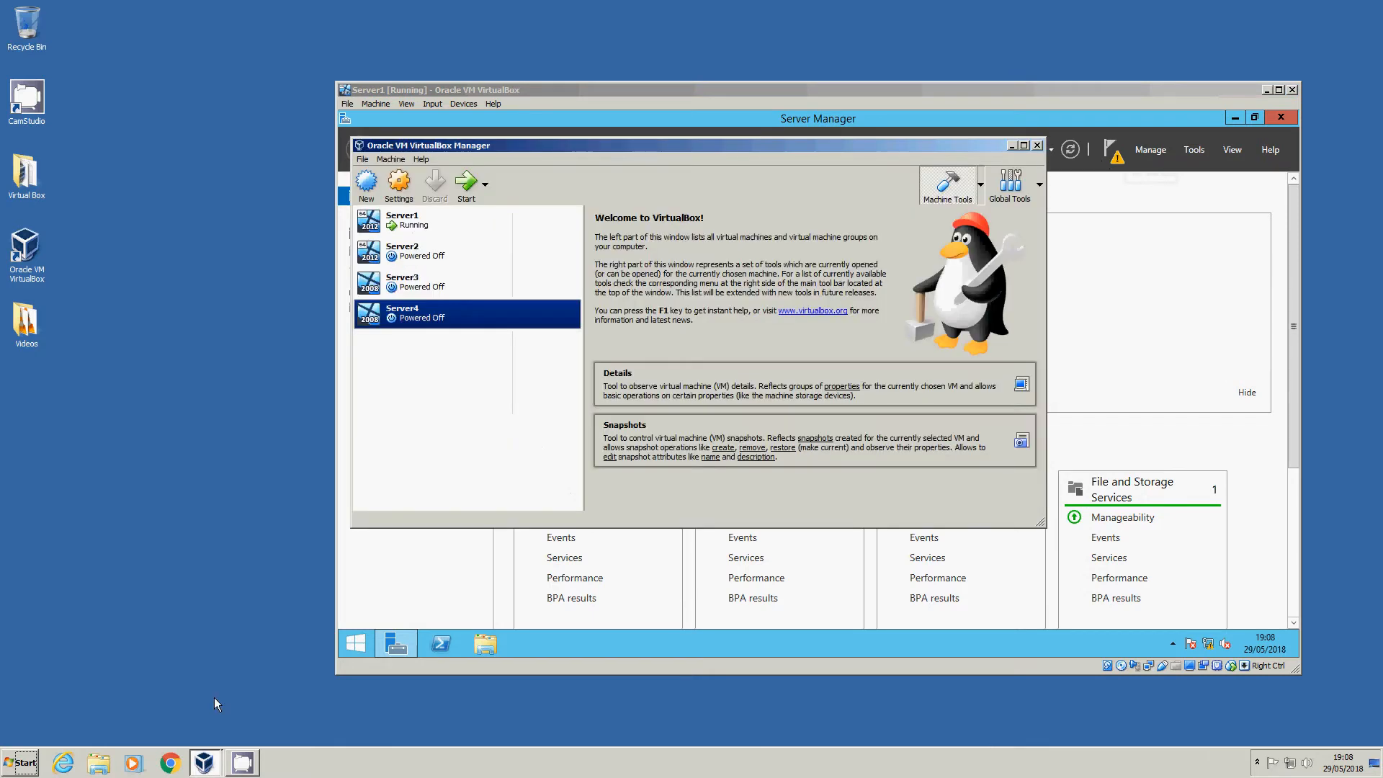
pyautogui.click(425, 260)
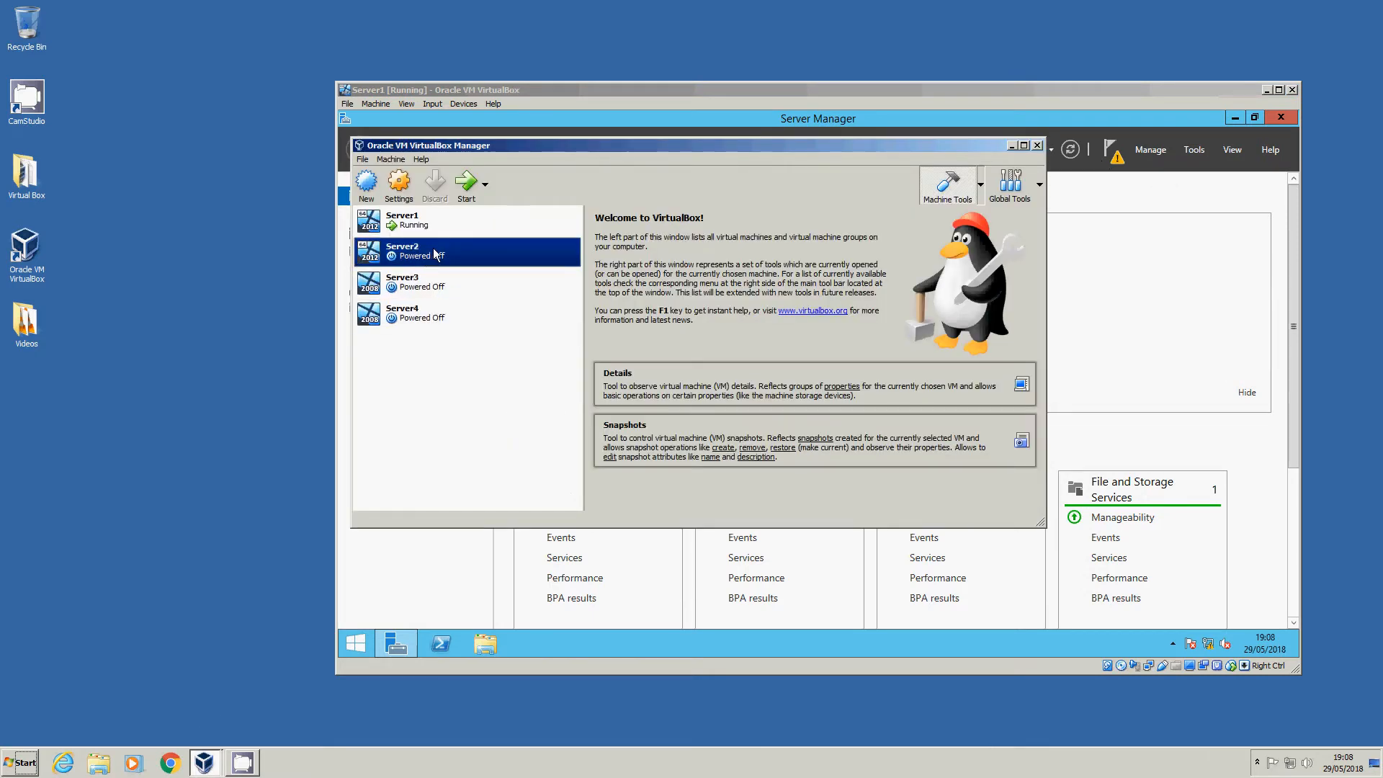
pyautogui.rightClick(434, 250)
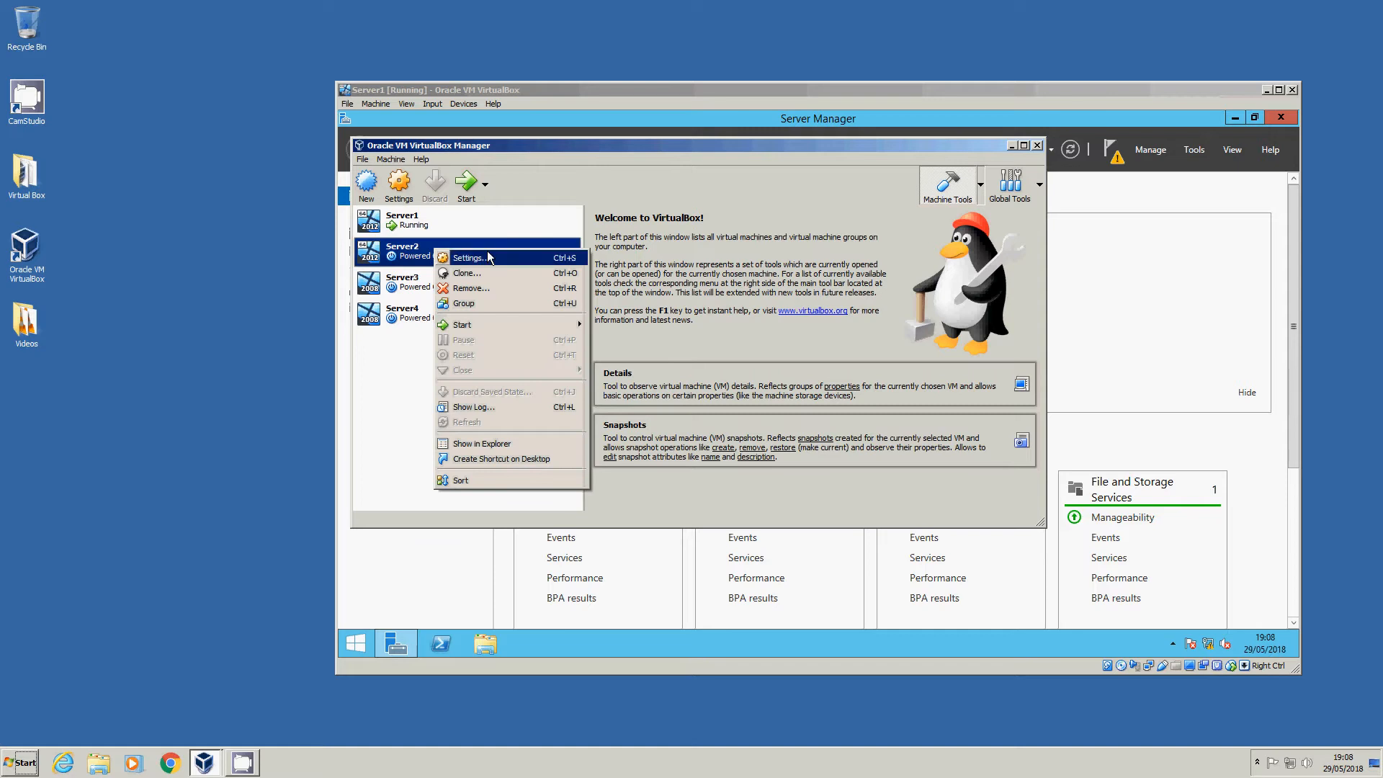
pyautogui.moveTo(477, 323)
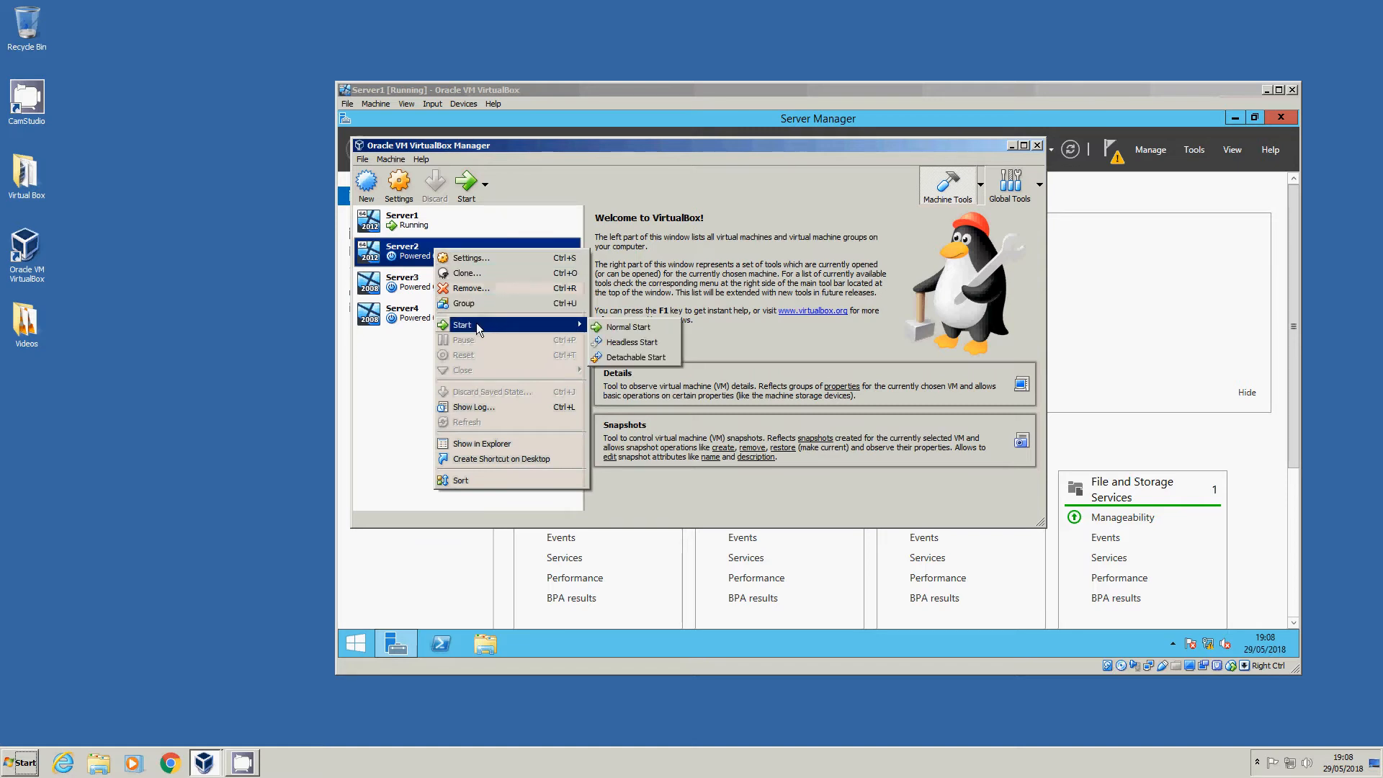
pyautogui.click(626, 343)
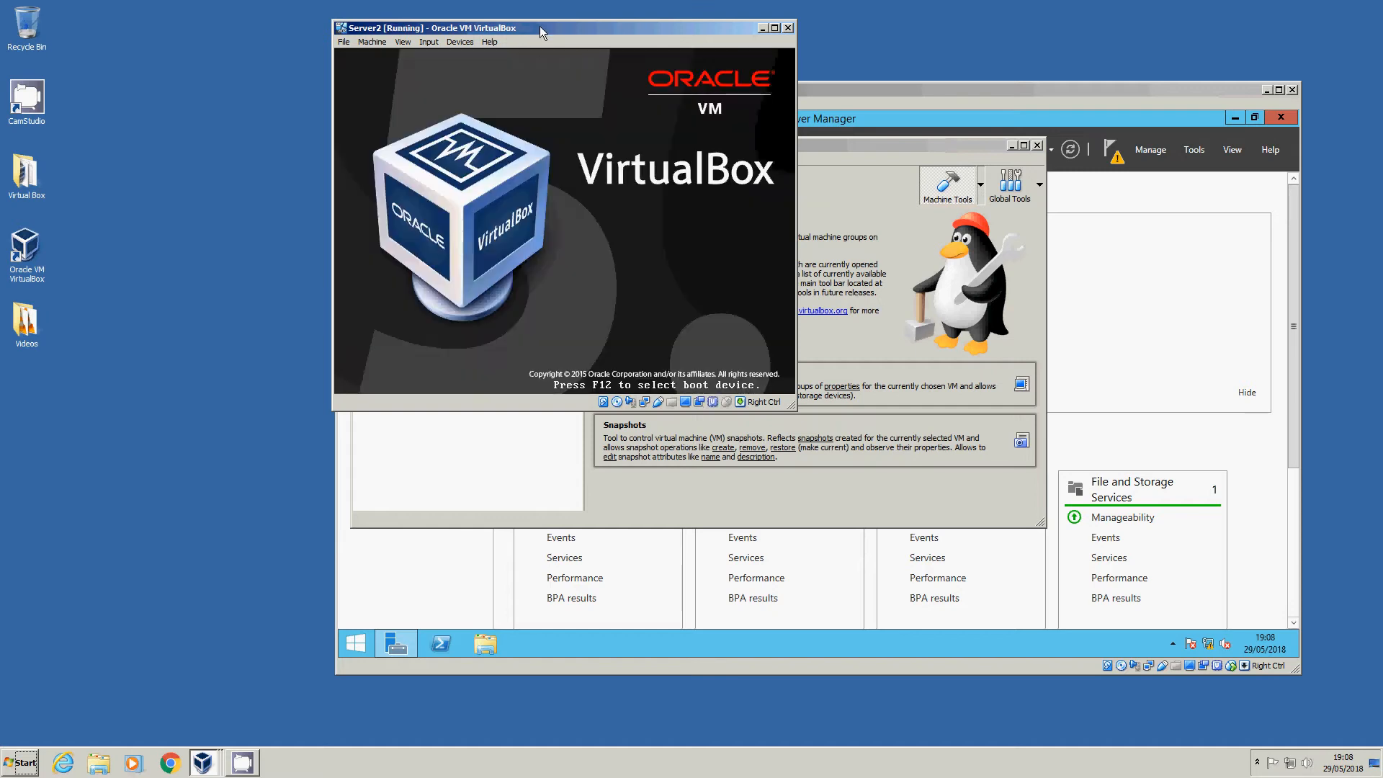
pyautogui.moveTo(539, 26); pyautogui.dragTo(295, 73)
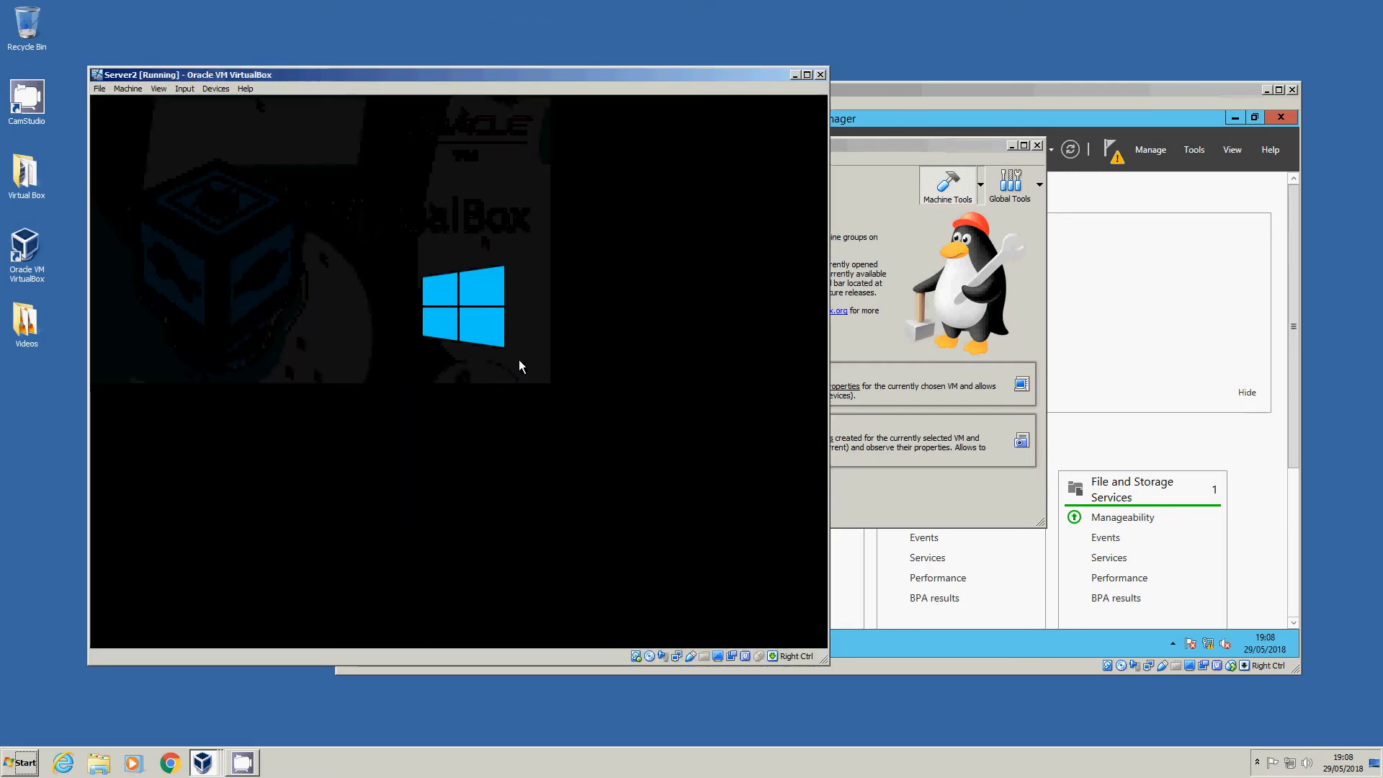
pyautogui.click(796, 75)
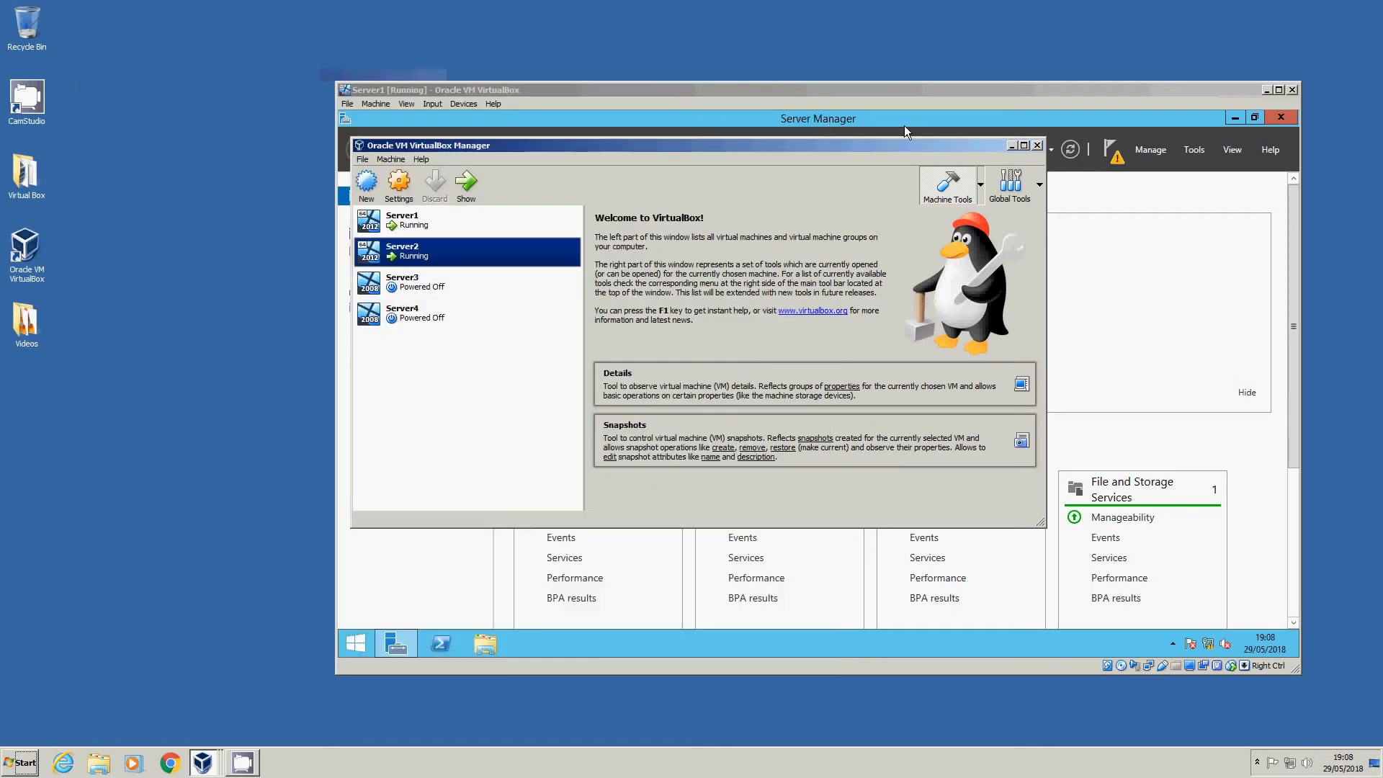
# Complete the DHCP post-deployment configuration on Server1 using the TRAINING\Administrator credentials, and dismiss the completed notification
pyautogui.click(891, 94)
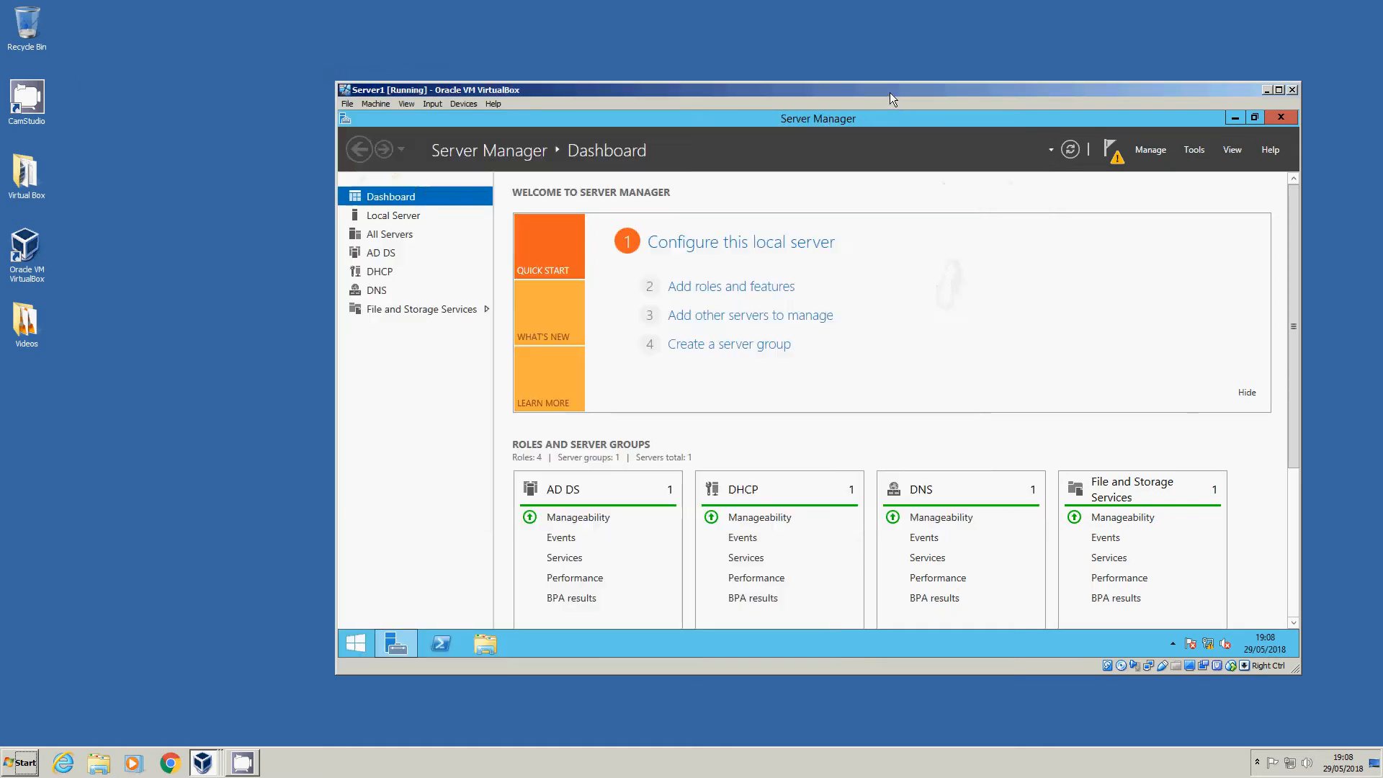
pyautogui.click(1117, 158)
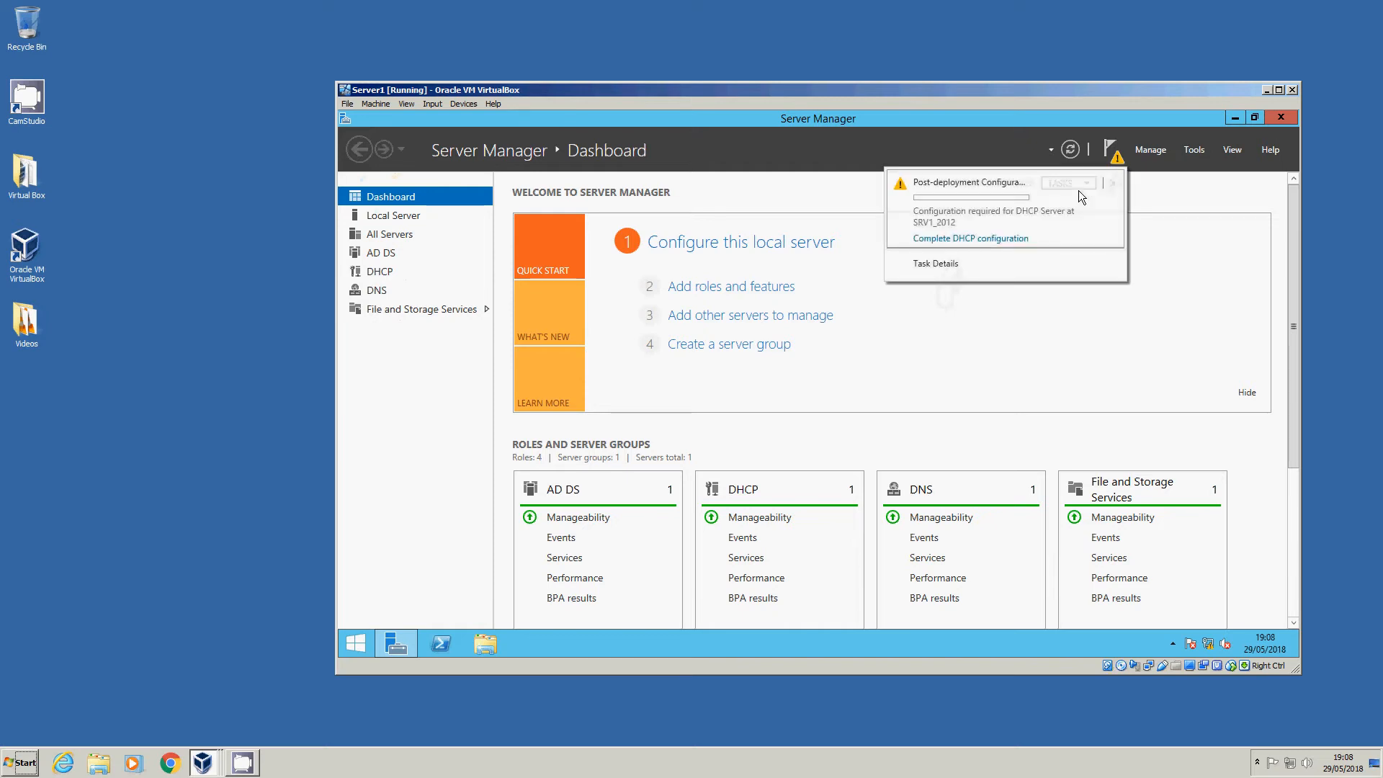
pyautogui.click(955, 240)
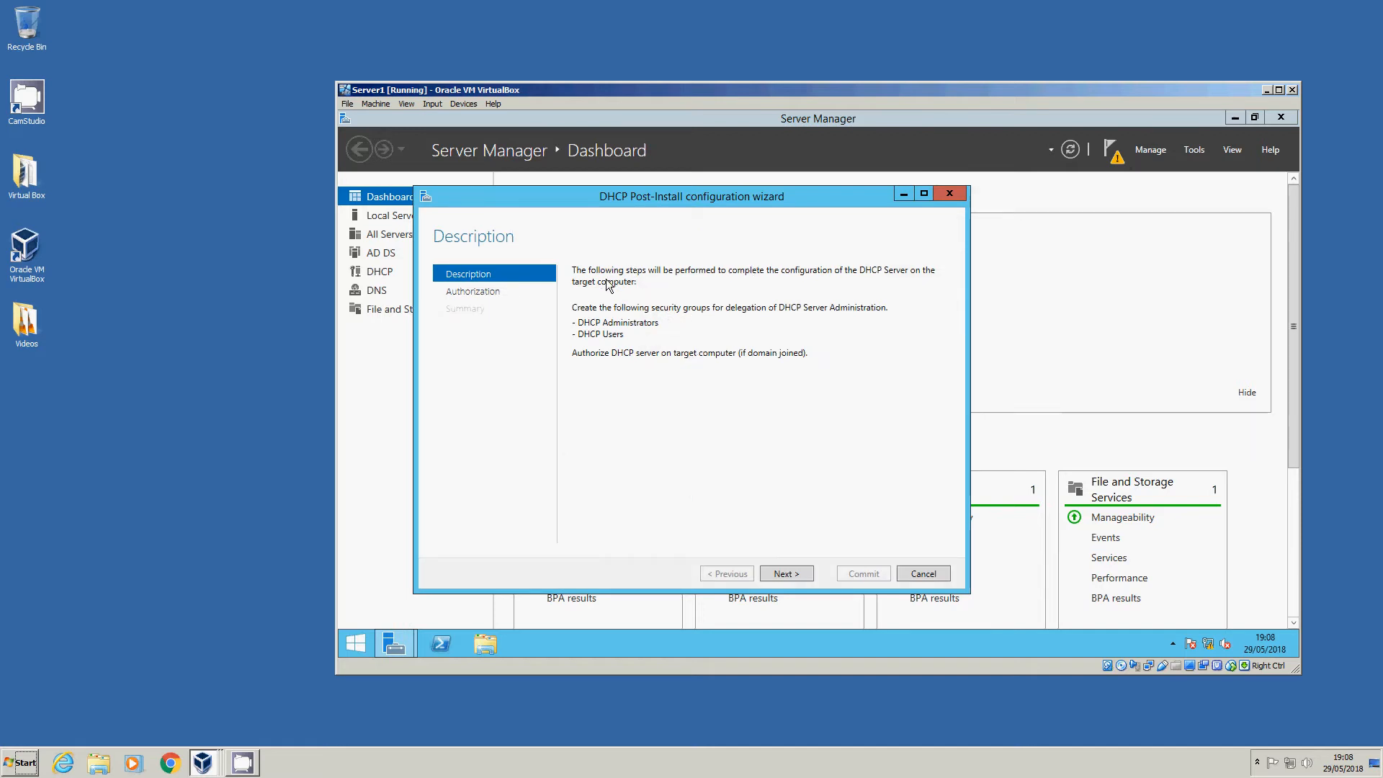
pyautogui.click(783, 579)
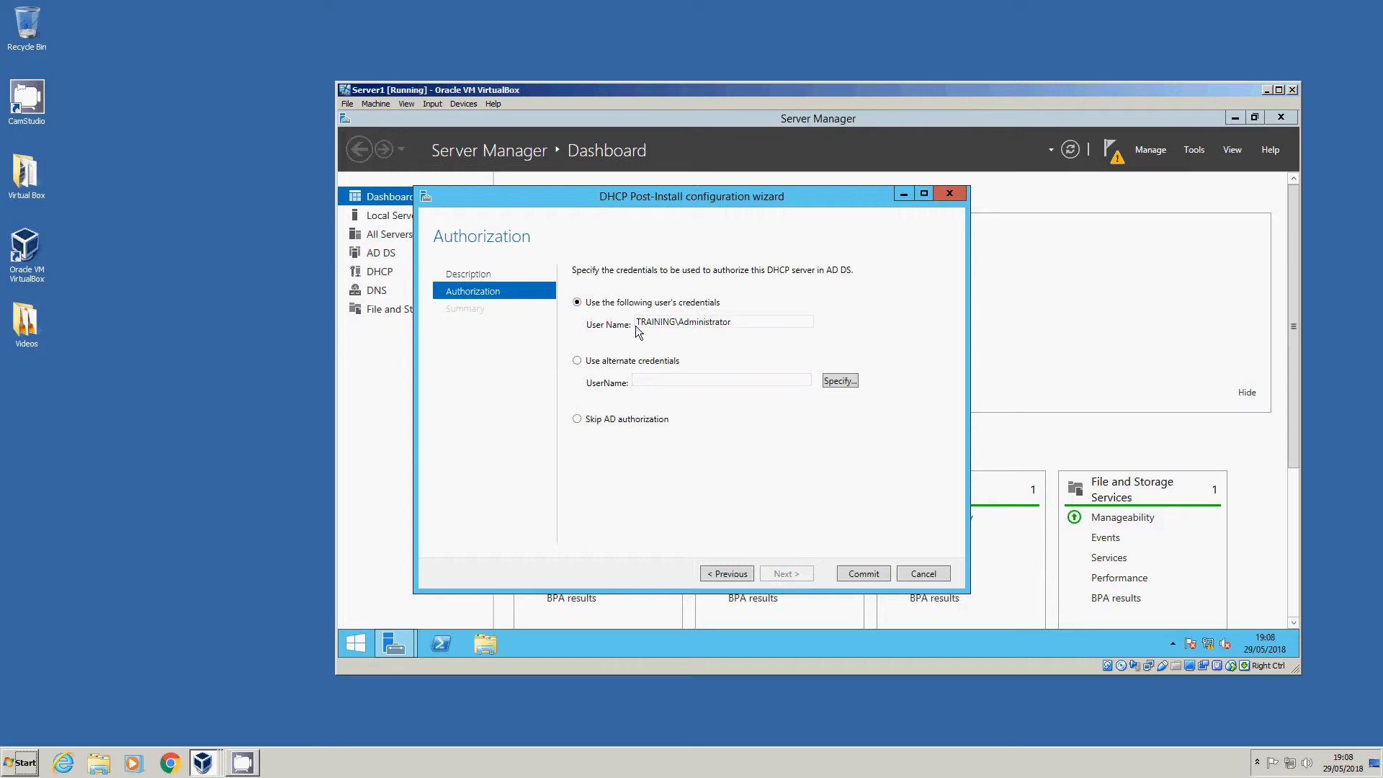
pyautogui.doubleClick(716, 325)
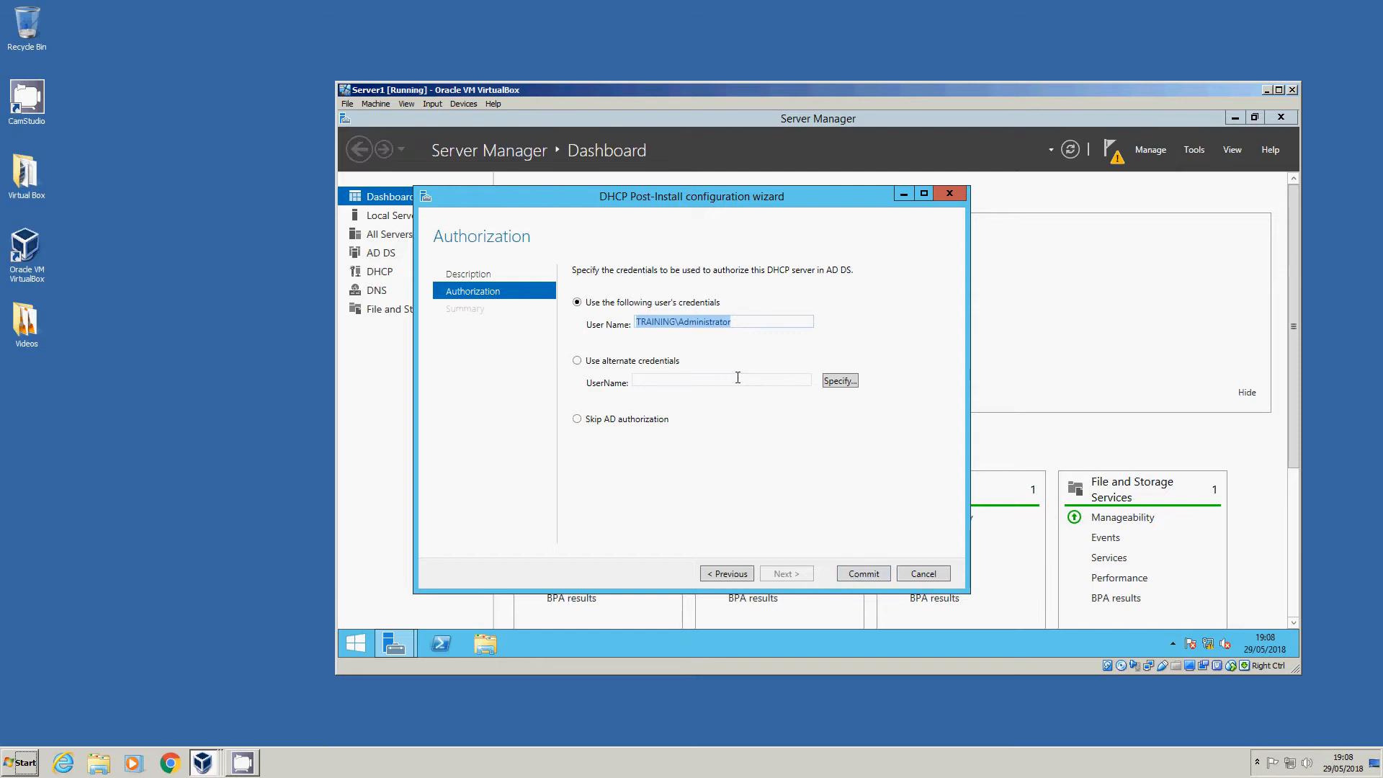
pyautogui.click(868, 575)
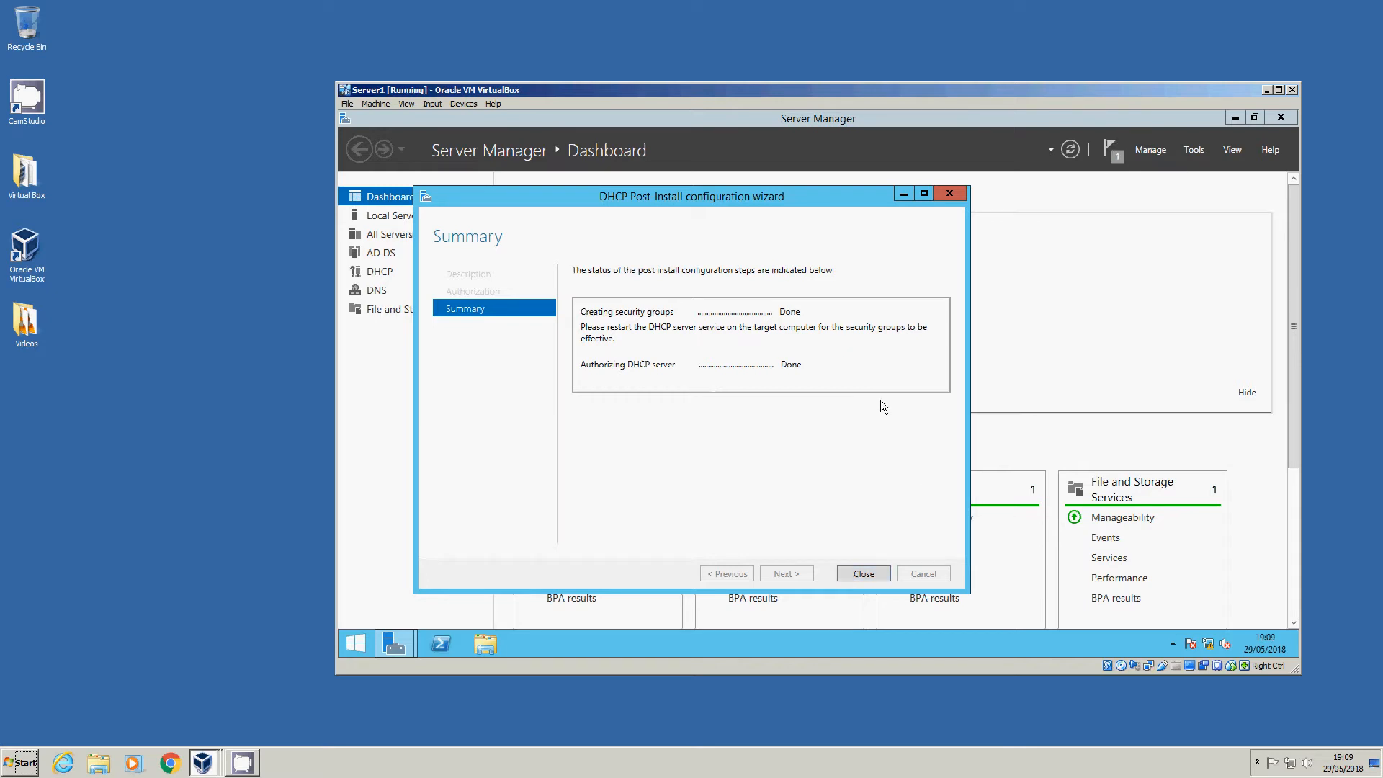
pyautogui.click(857, 574)
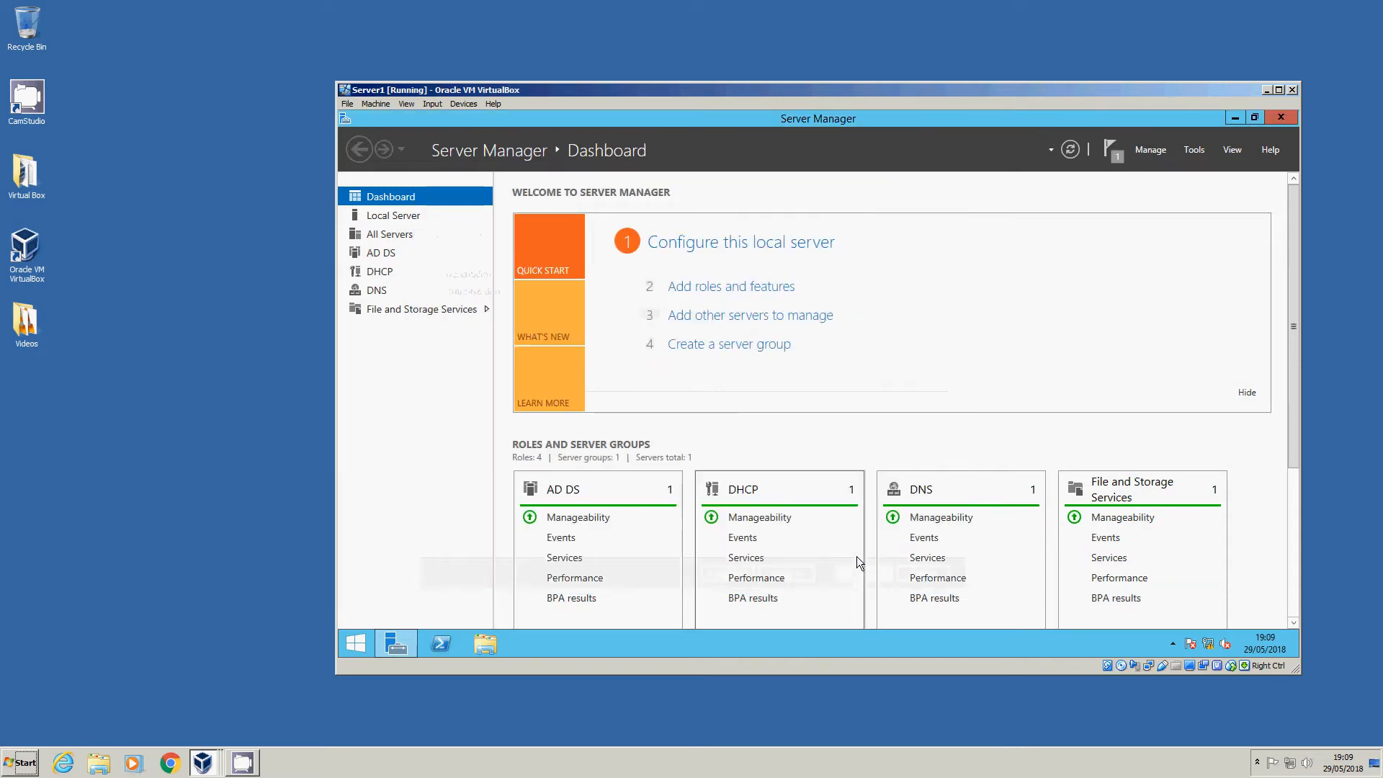
pyautogui.click(1113, 151)
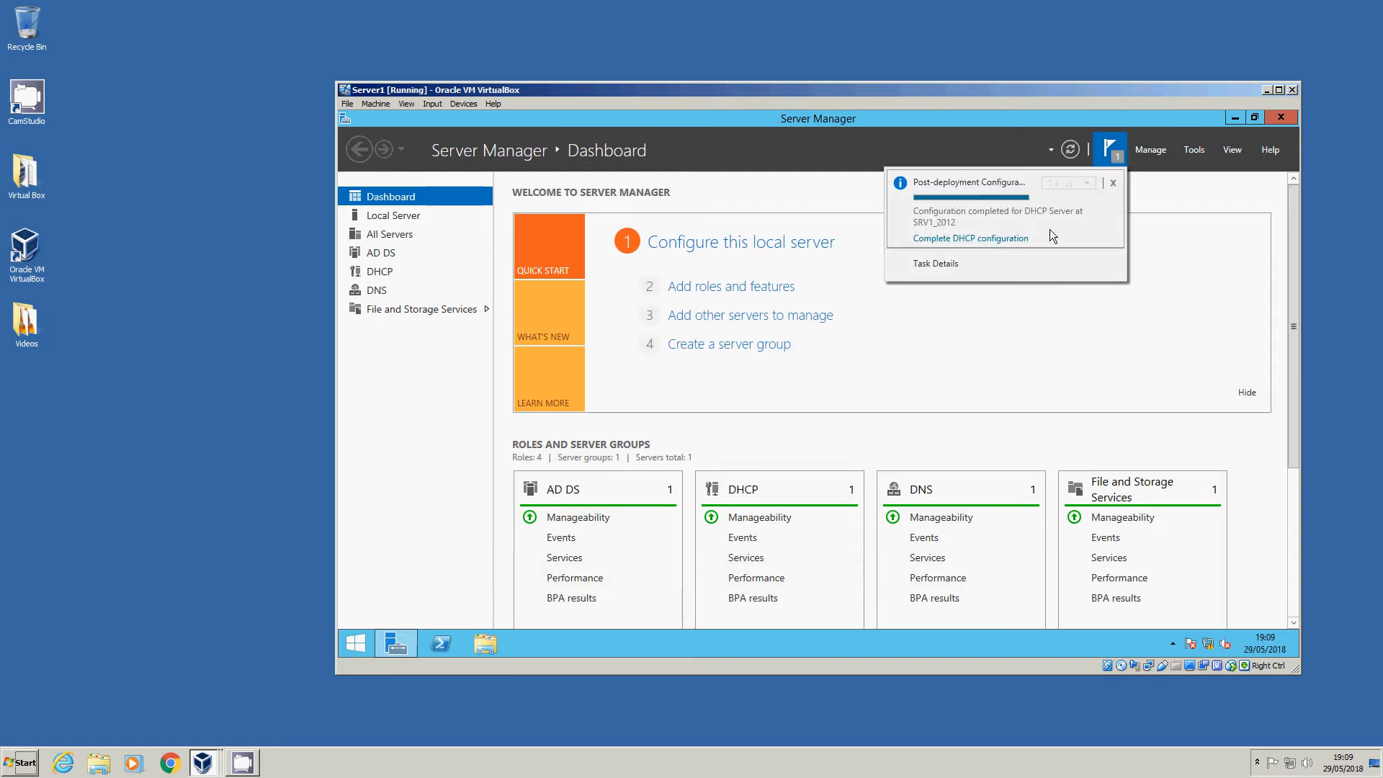
pyautogui.click(1114, 184)
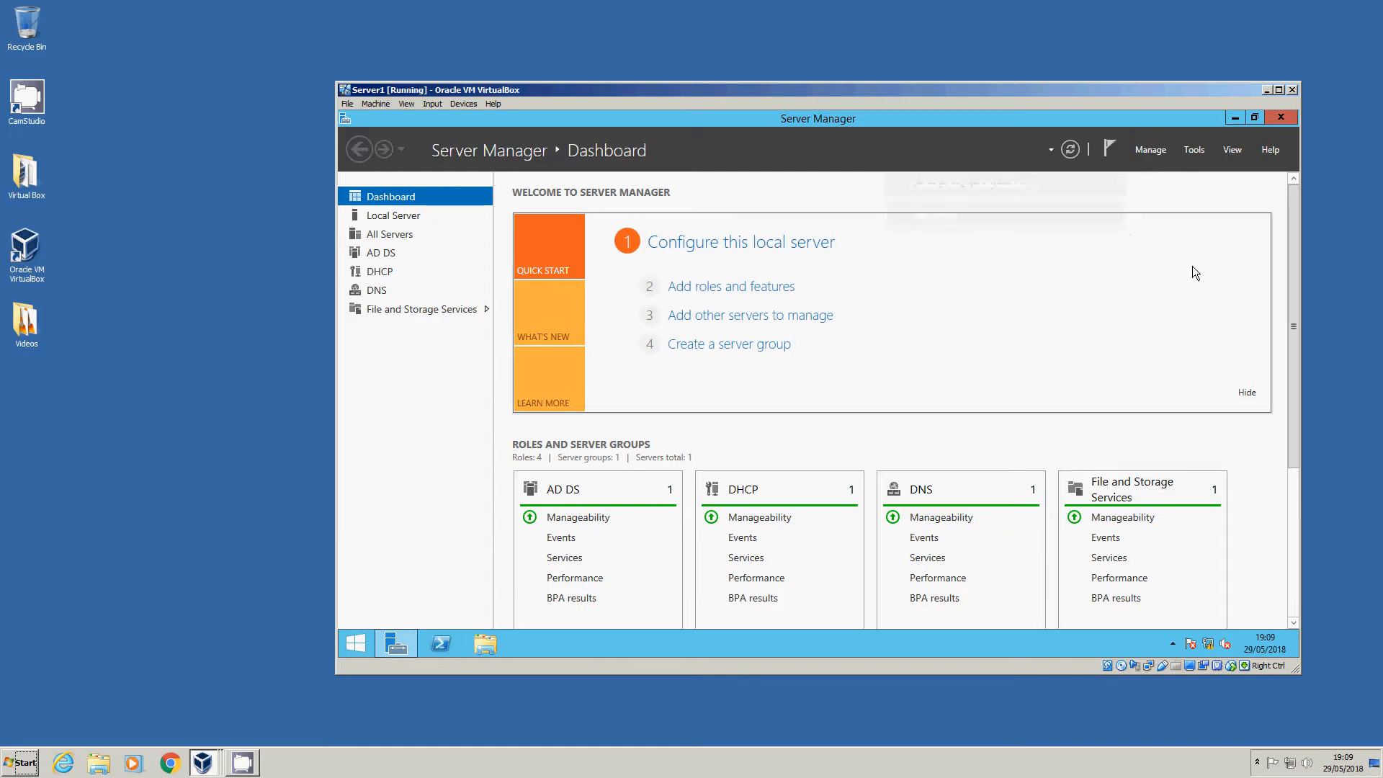
# Open the DHCP console maximized, widen its tree pane, and expand the srv1_2012.training.local server and its IPv4 node
pyautogui.click(1192, 152)
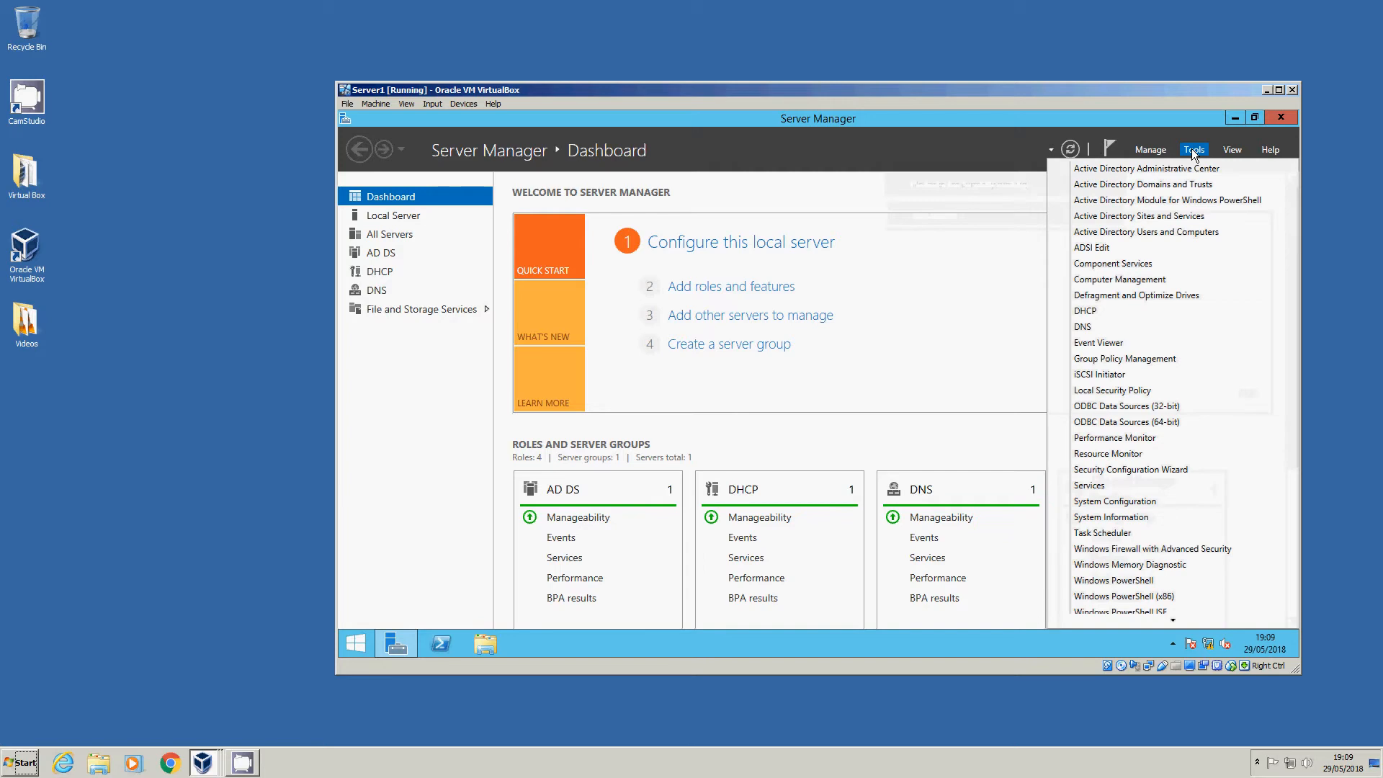
pyautogui.click(1085, 311)
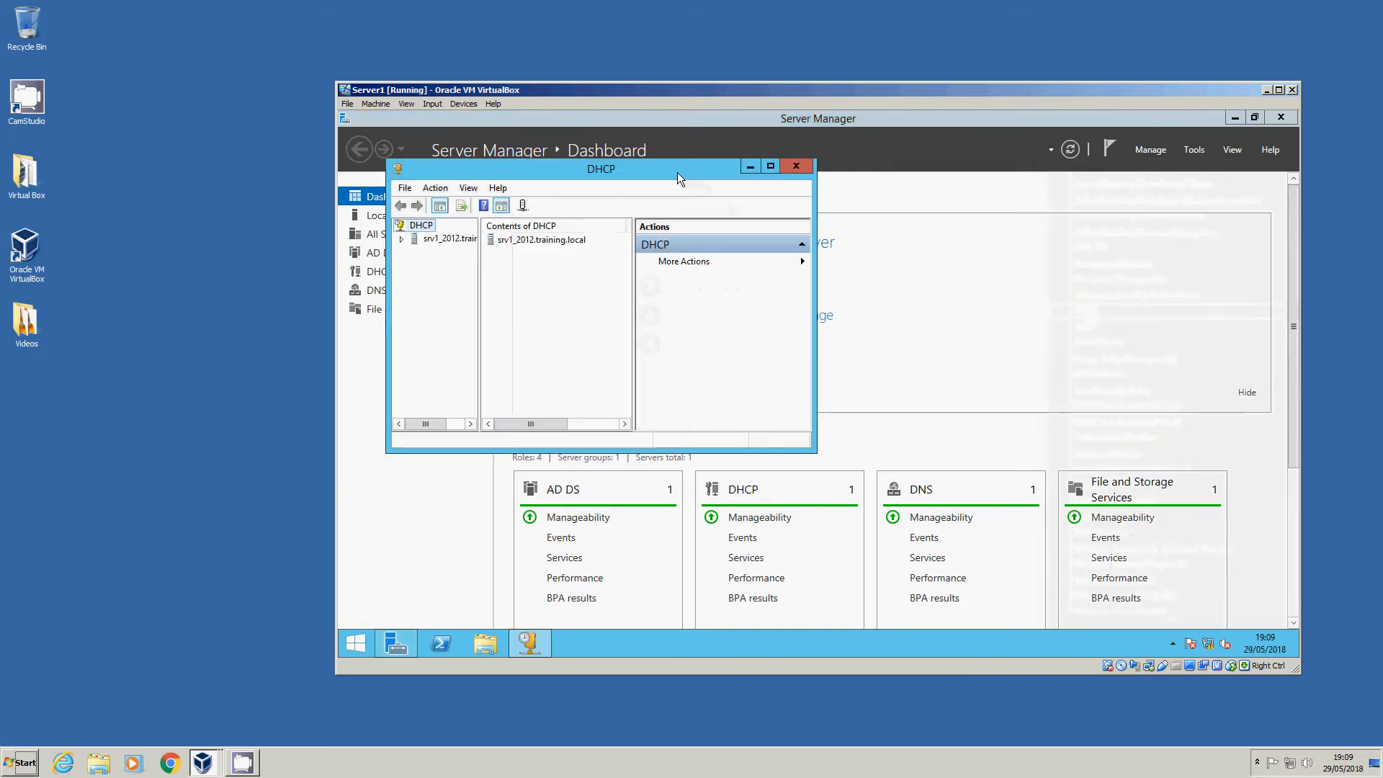
pyautogui.doubleClick(677, 177)
pyautogui.click(348, 186)
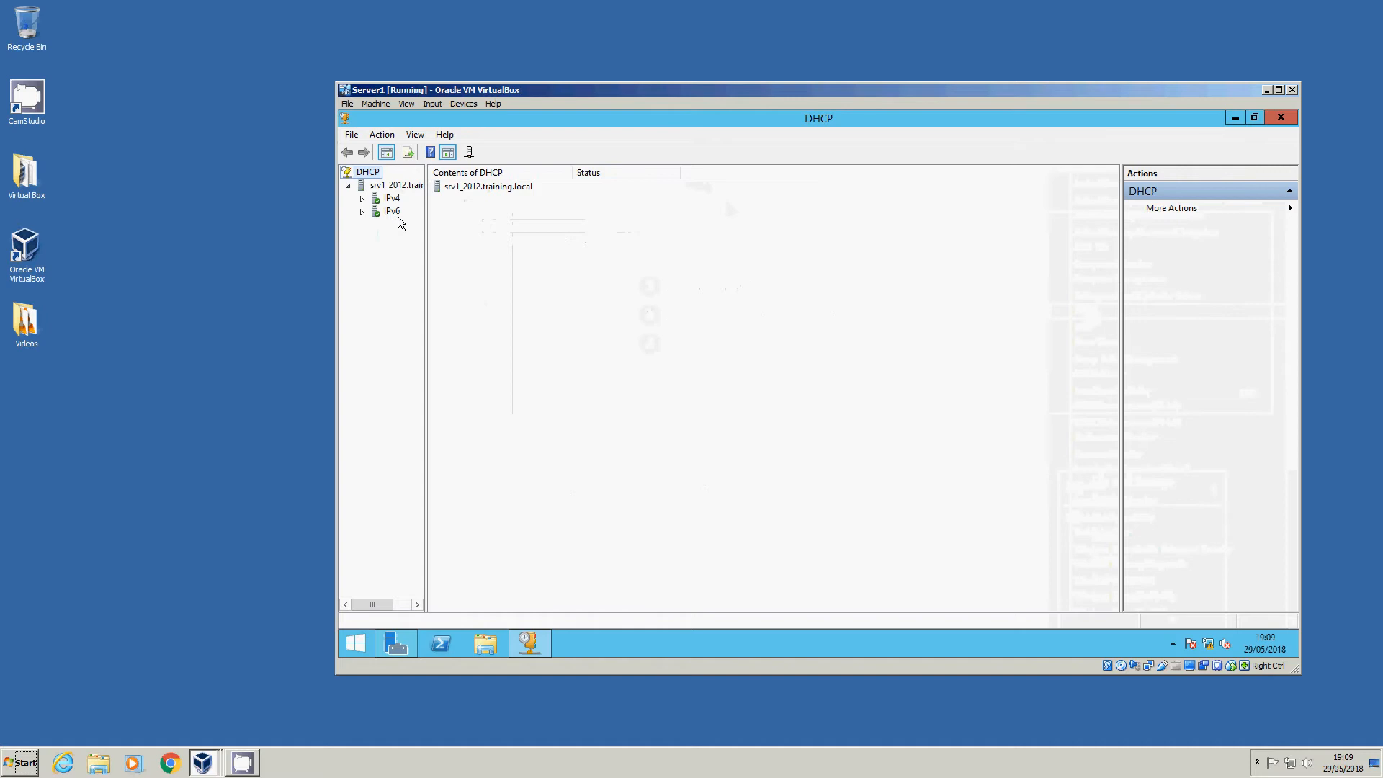
pyautogui.moveTo(425, 210); pyautogui.dragTo(562, 214)
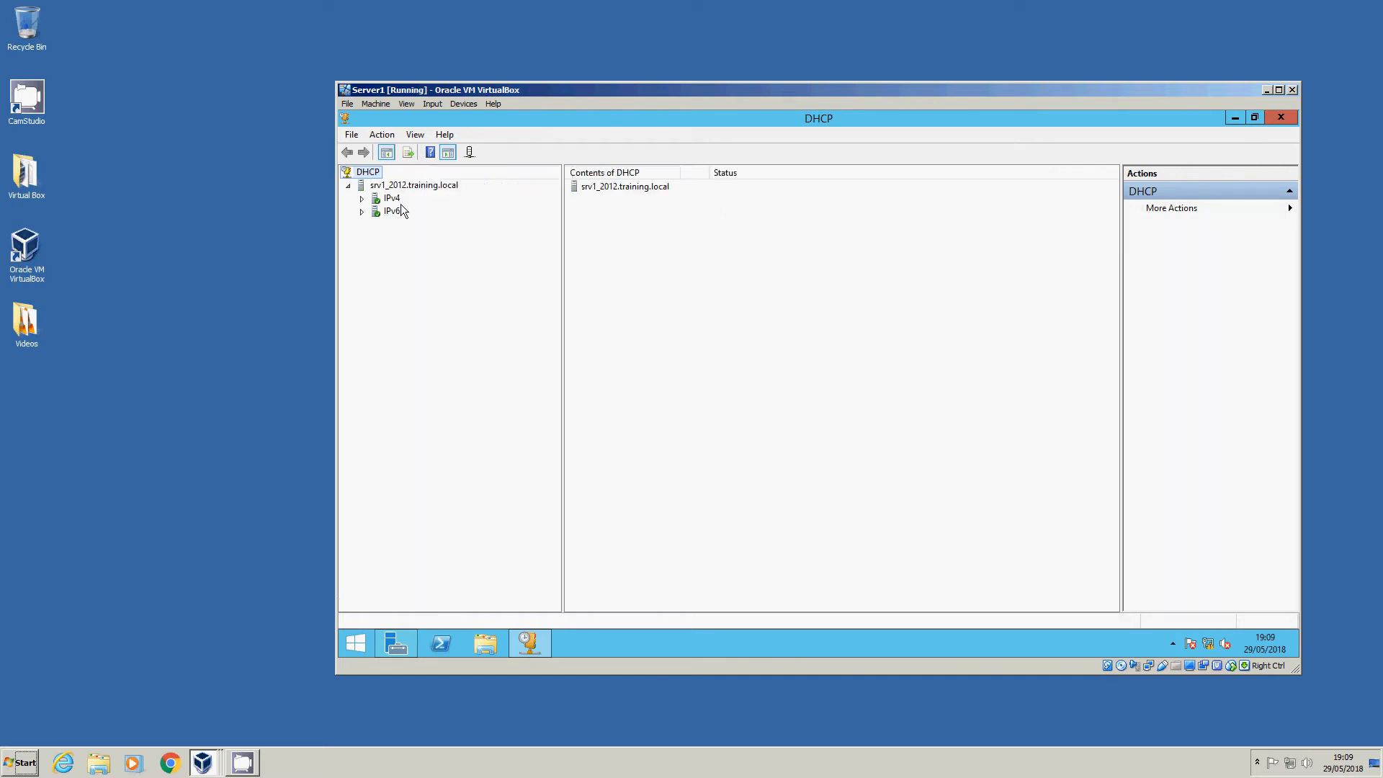
pyautogui.click(362, 199)
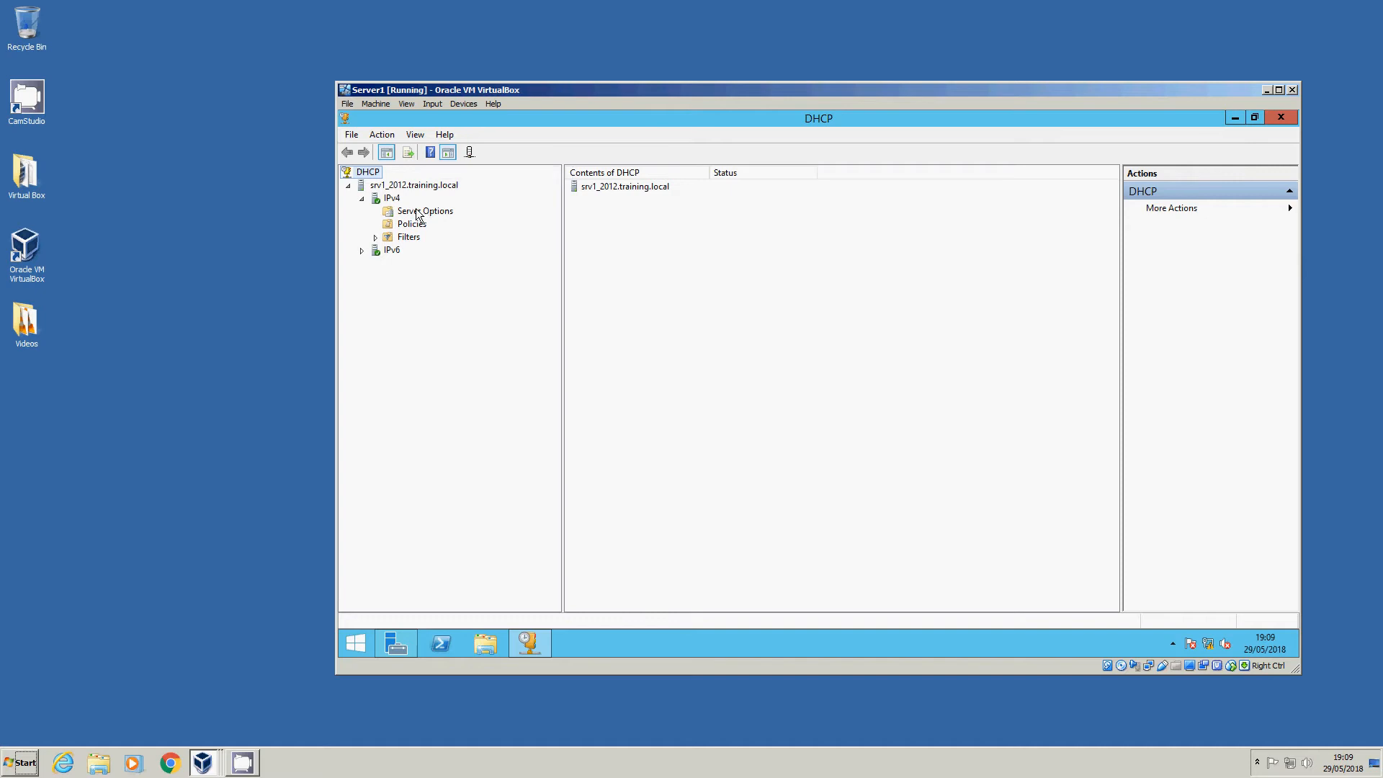
# Start a new IPv4 scope named Training and advance to its IP address range settings
pyautogui.rightClick(391, 198)
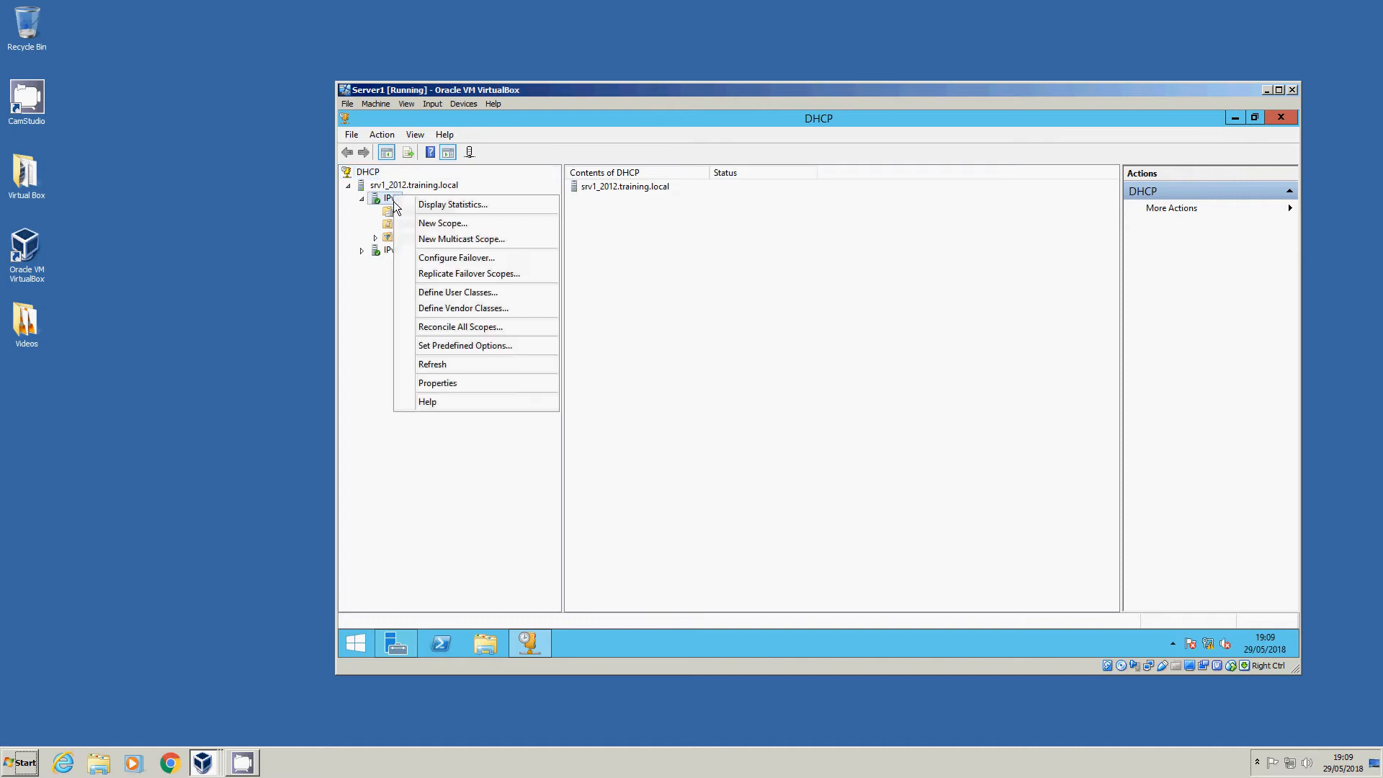
pyautogui.click(443, 222)
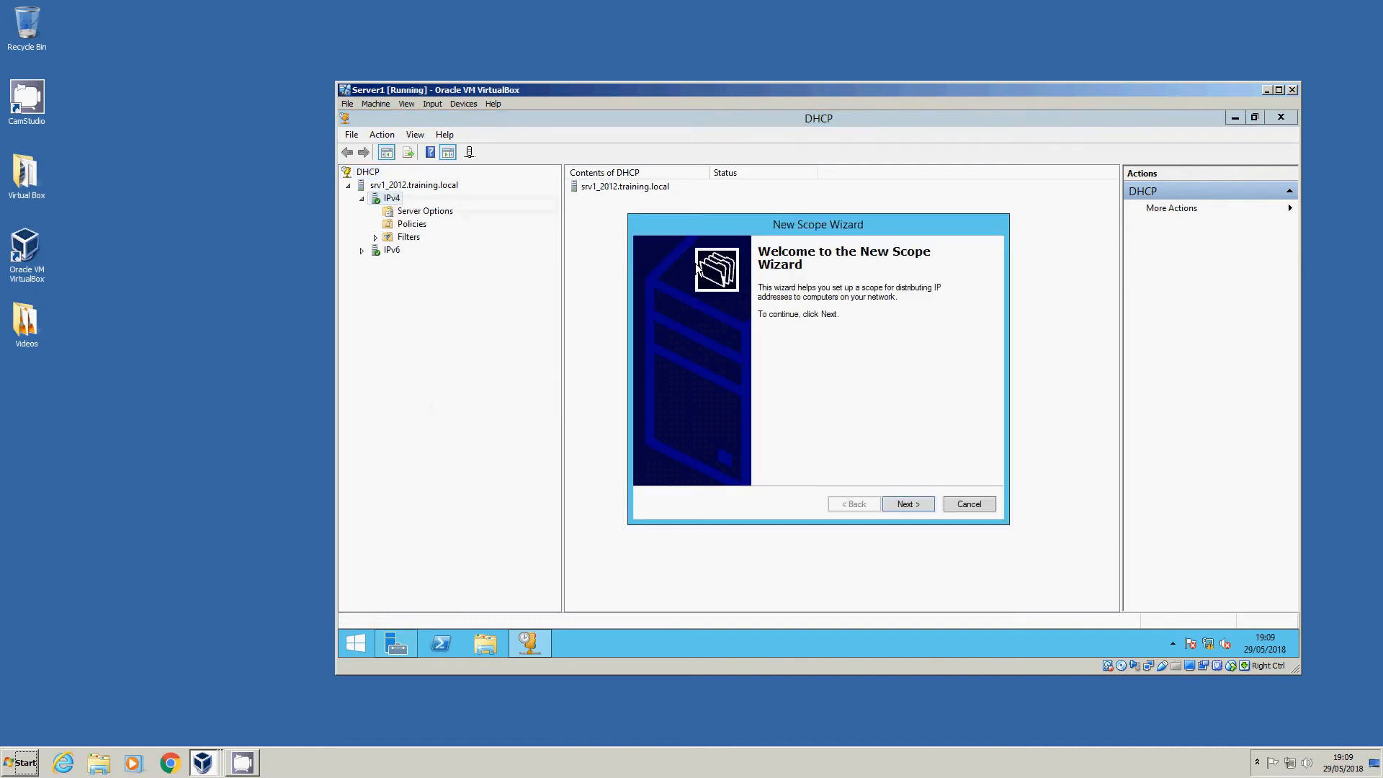
pyautogui.click(907, 504)
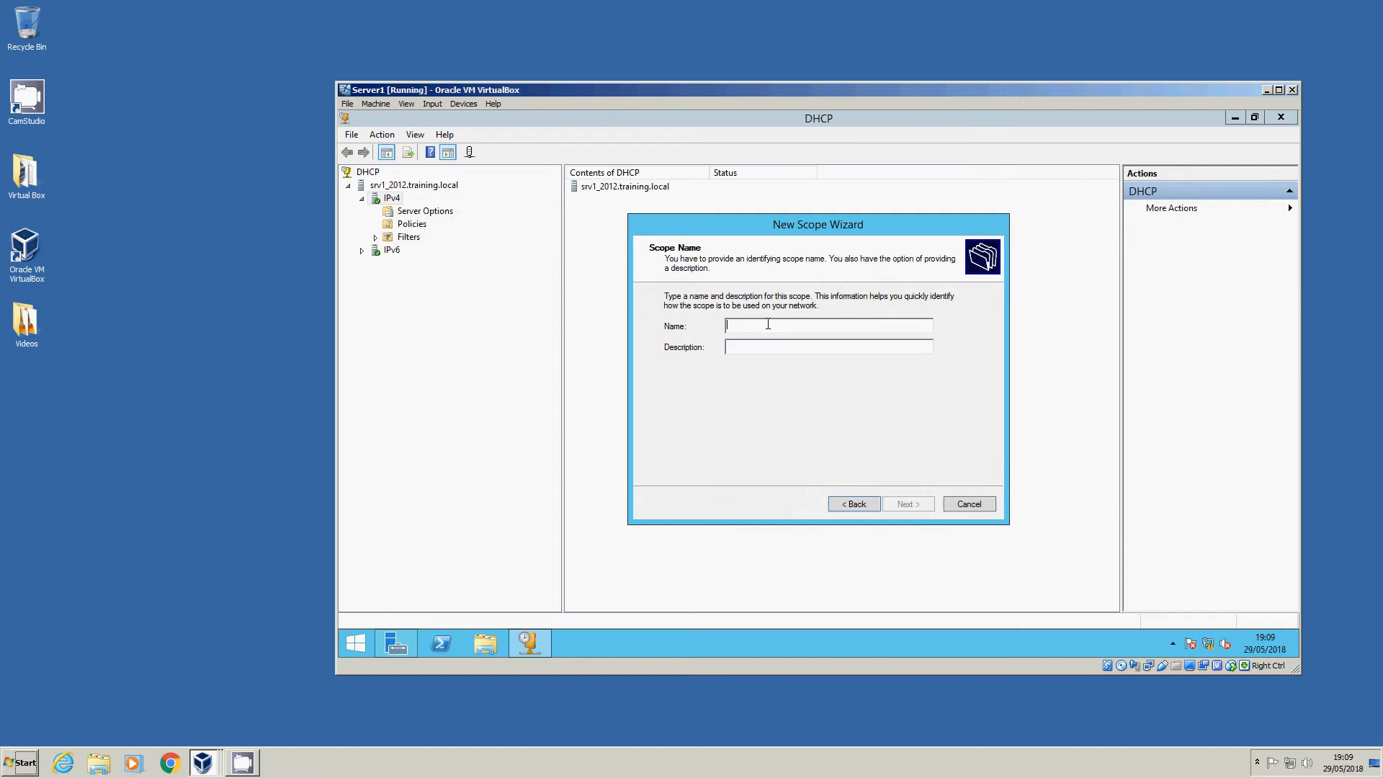
pyautogui.write('Training')
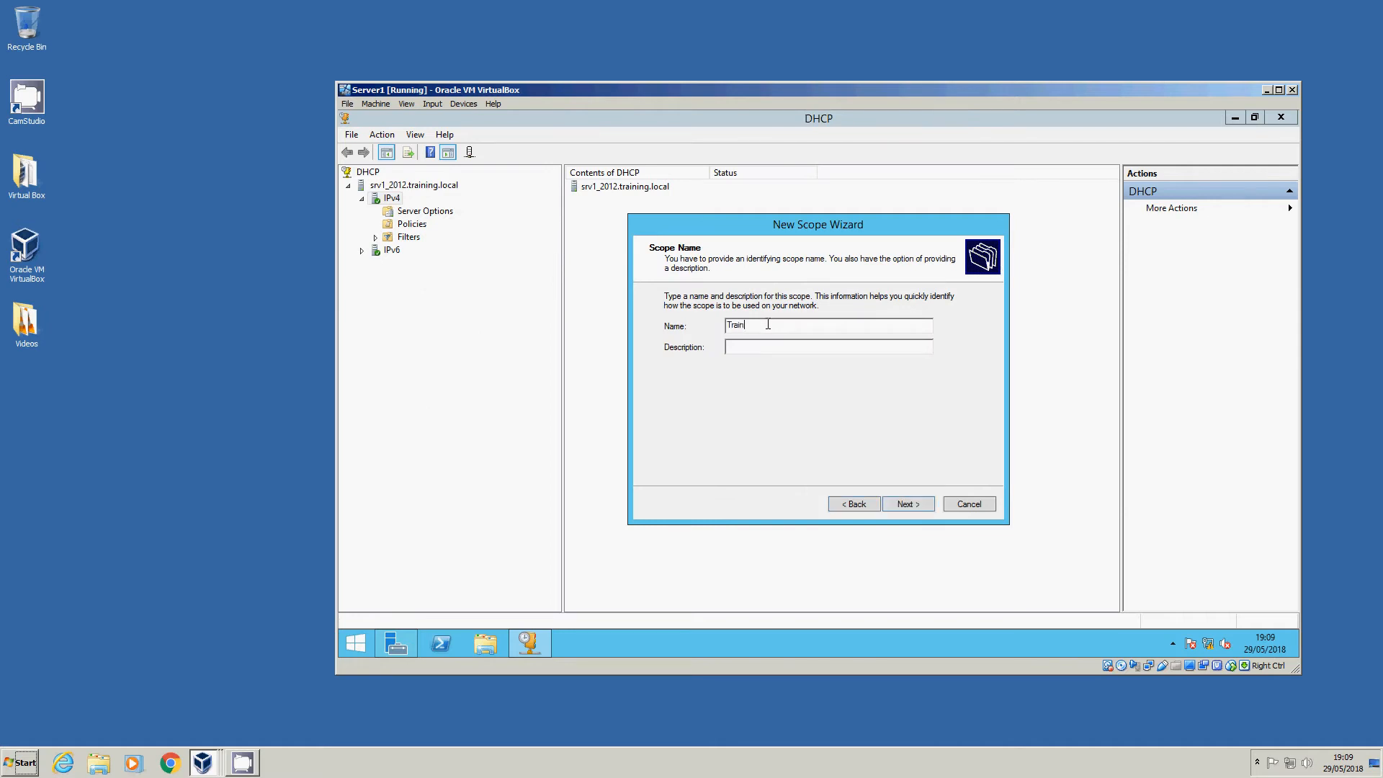
pyautogui.click(905, 504)
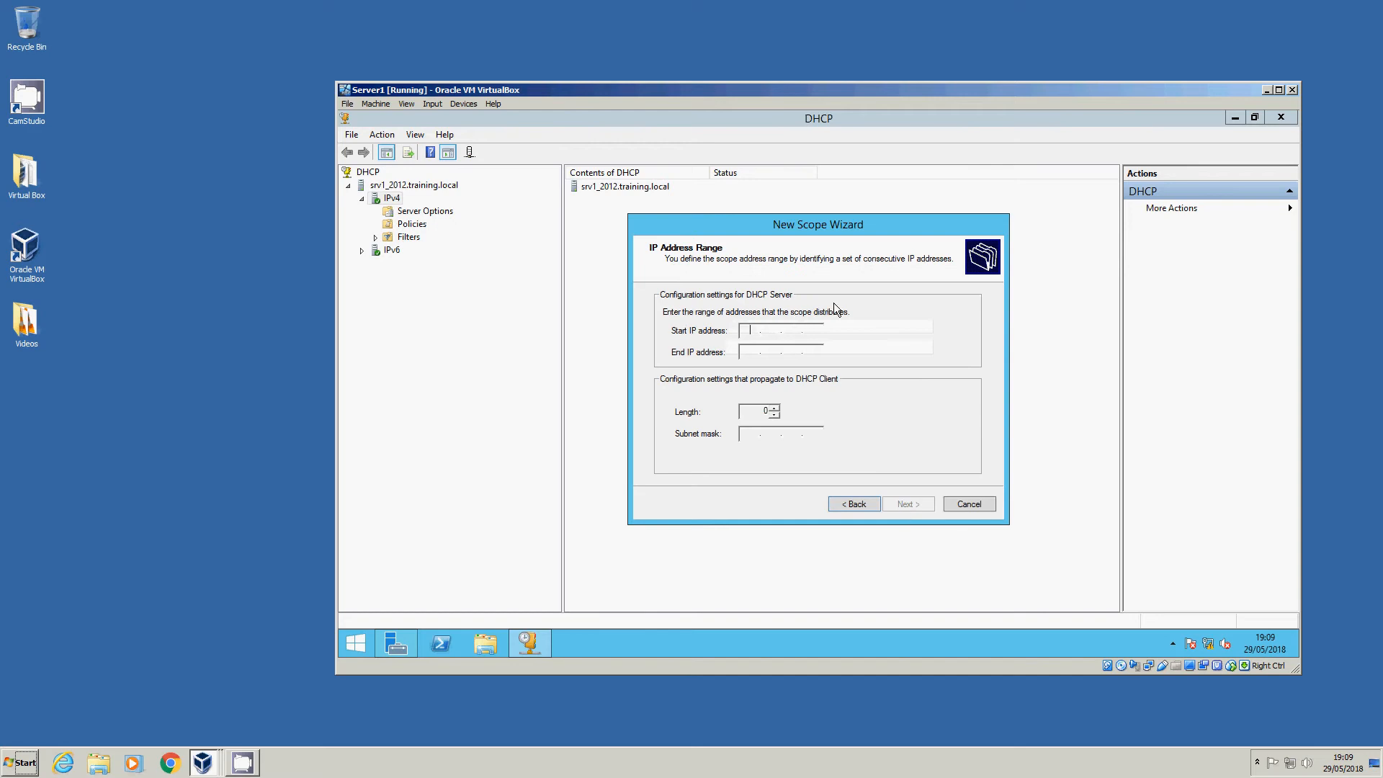
# Open the IPv4 properties of Server1's Ethernet adapter from the Local Server page in Server Manager
pyautogui.click(392, 643)
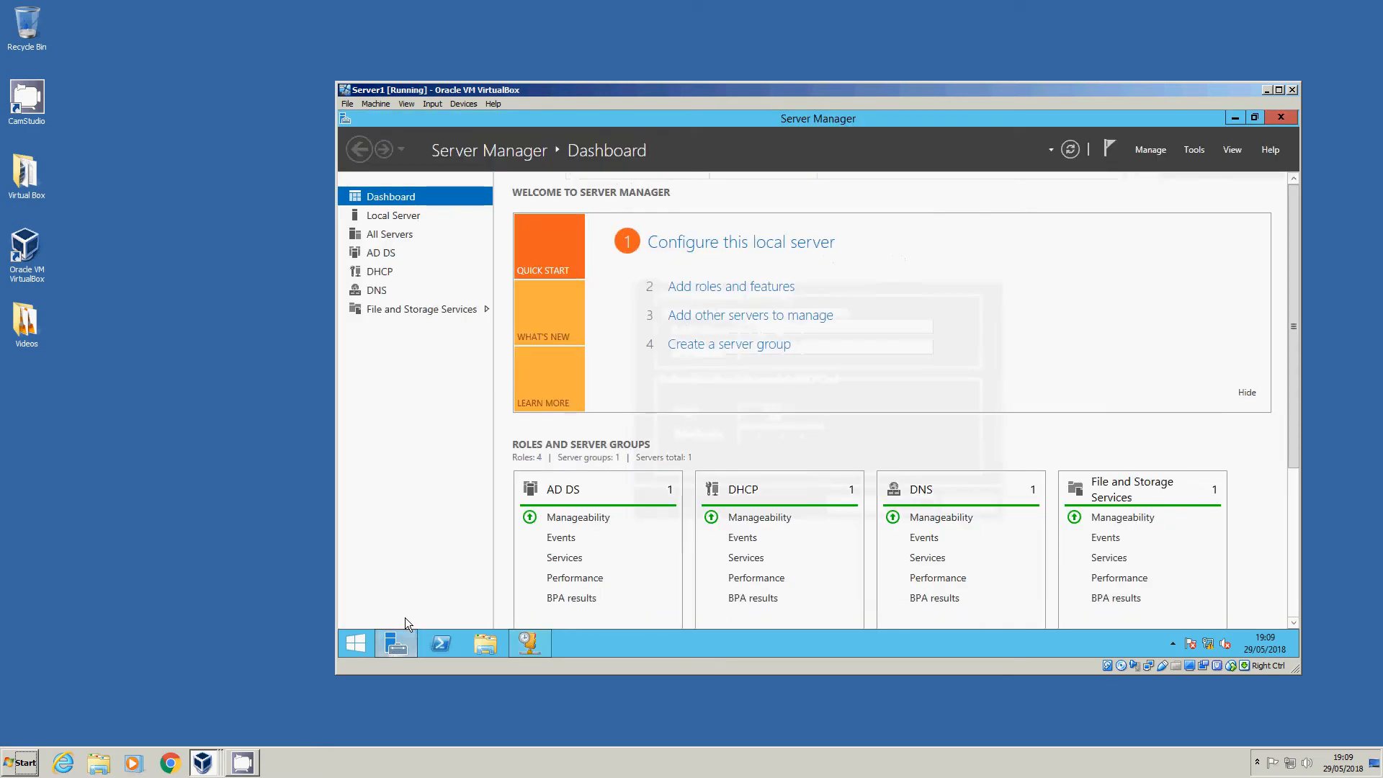
pyautogui.click(393, 214)
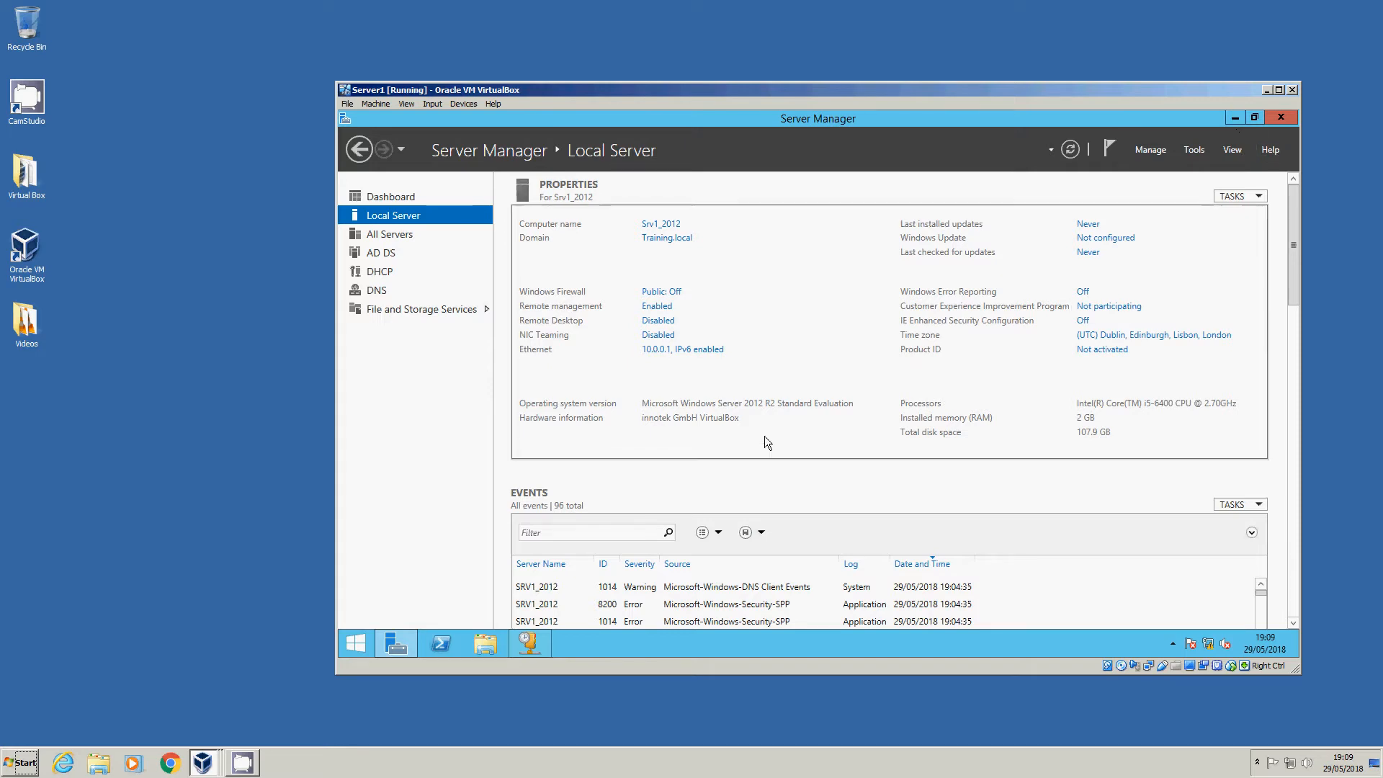
pyautogui.click(699, 352)
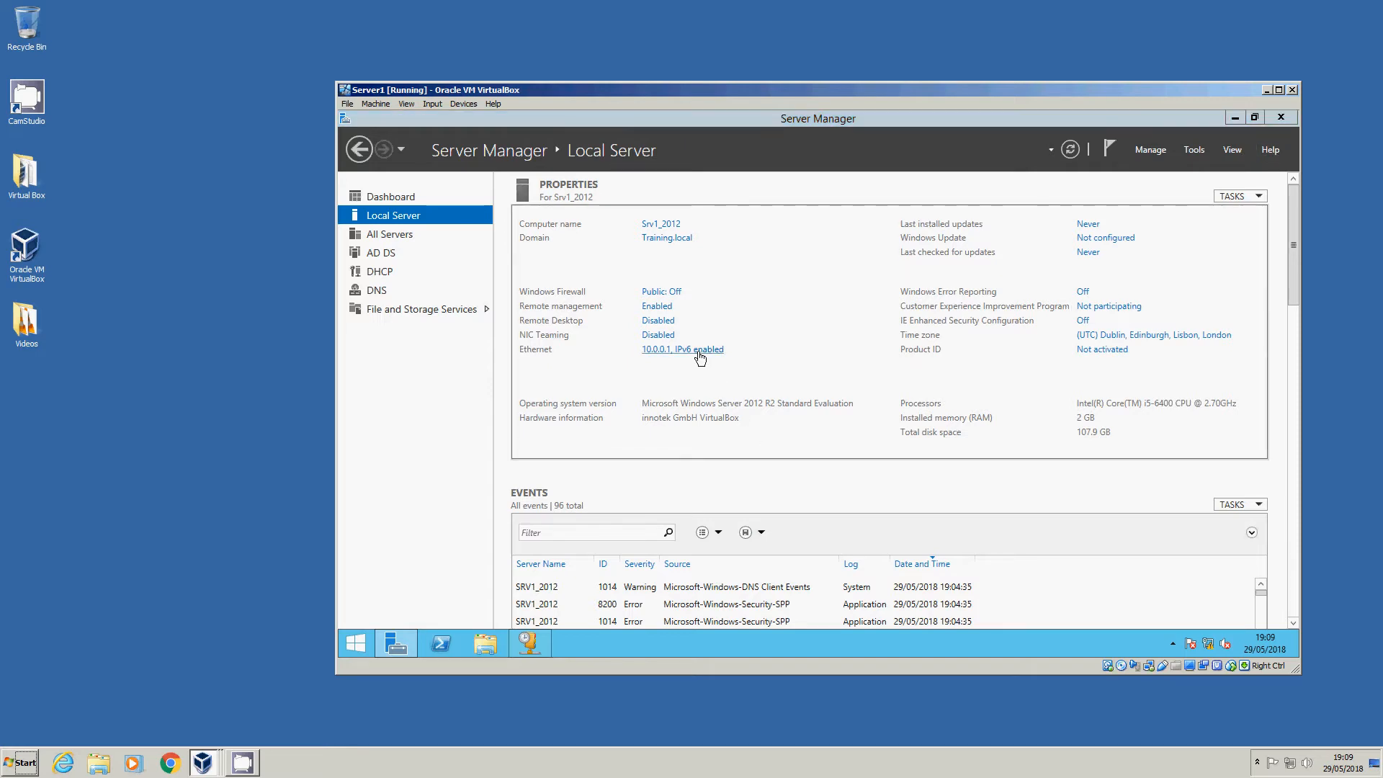
pyautogui.rightClick(585, 265)
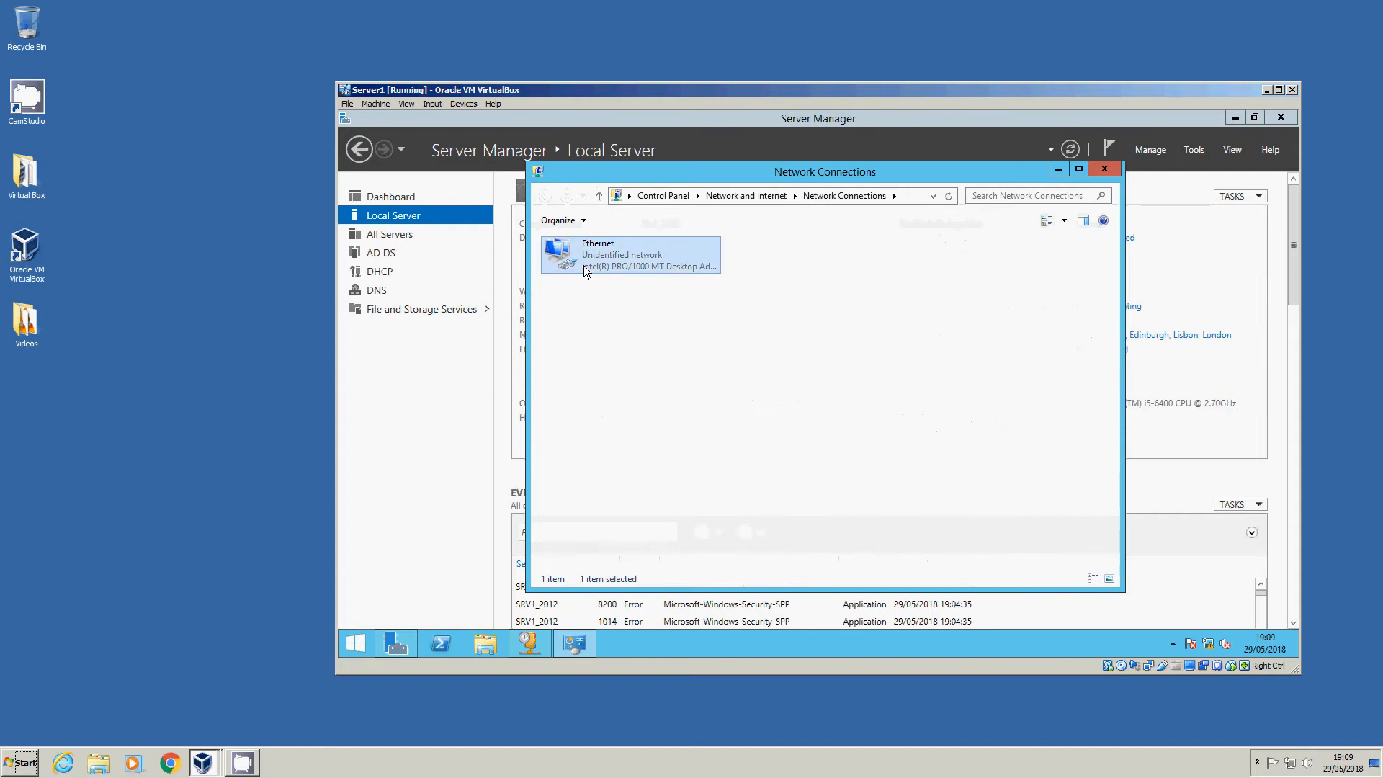
pyautogui.click(620, 395)
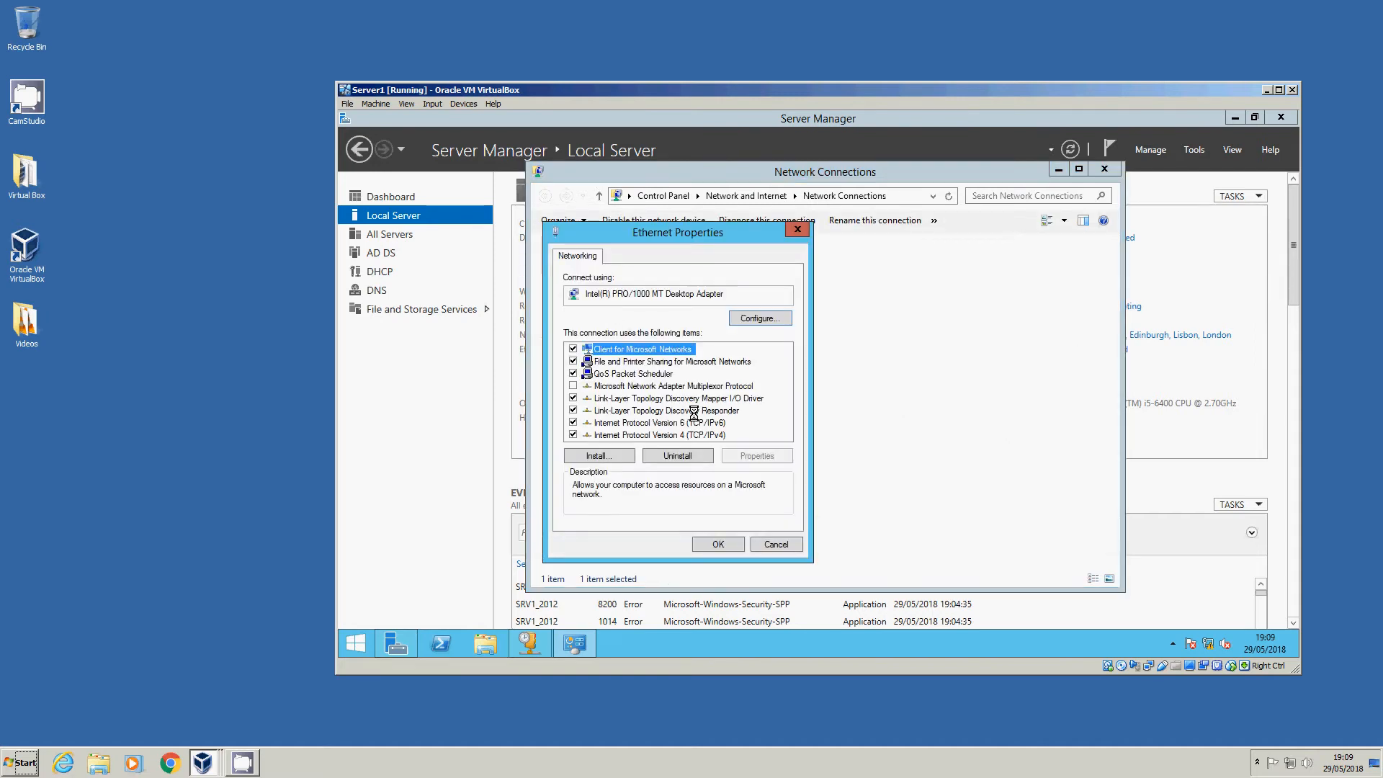
pyautogui.doubleClick(723, 435)
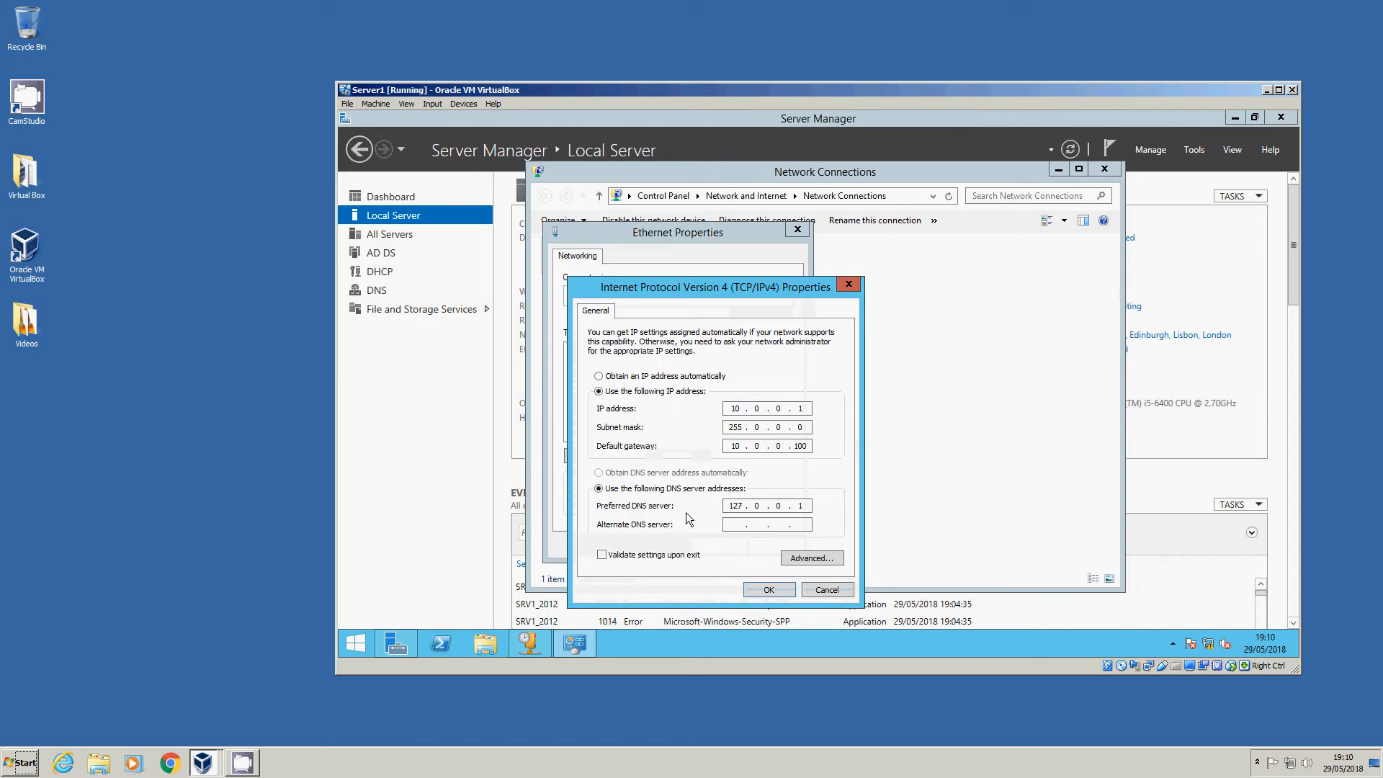
# Check the adapter's preferred DNS server, IP address and default gateway, then close its properties and Network Connections
pyautogui.doubleClick(730, 506)
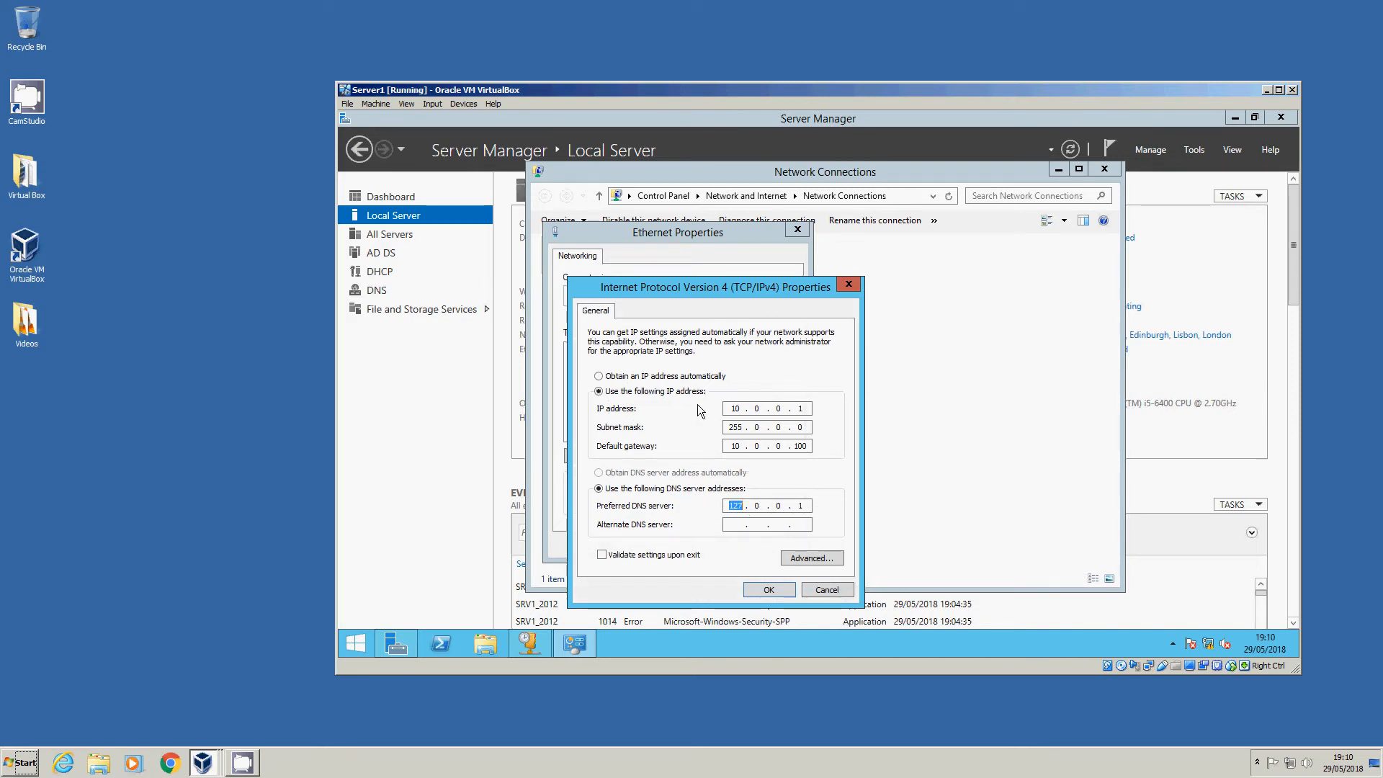
pyautogui.doubleClick(734, 408)
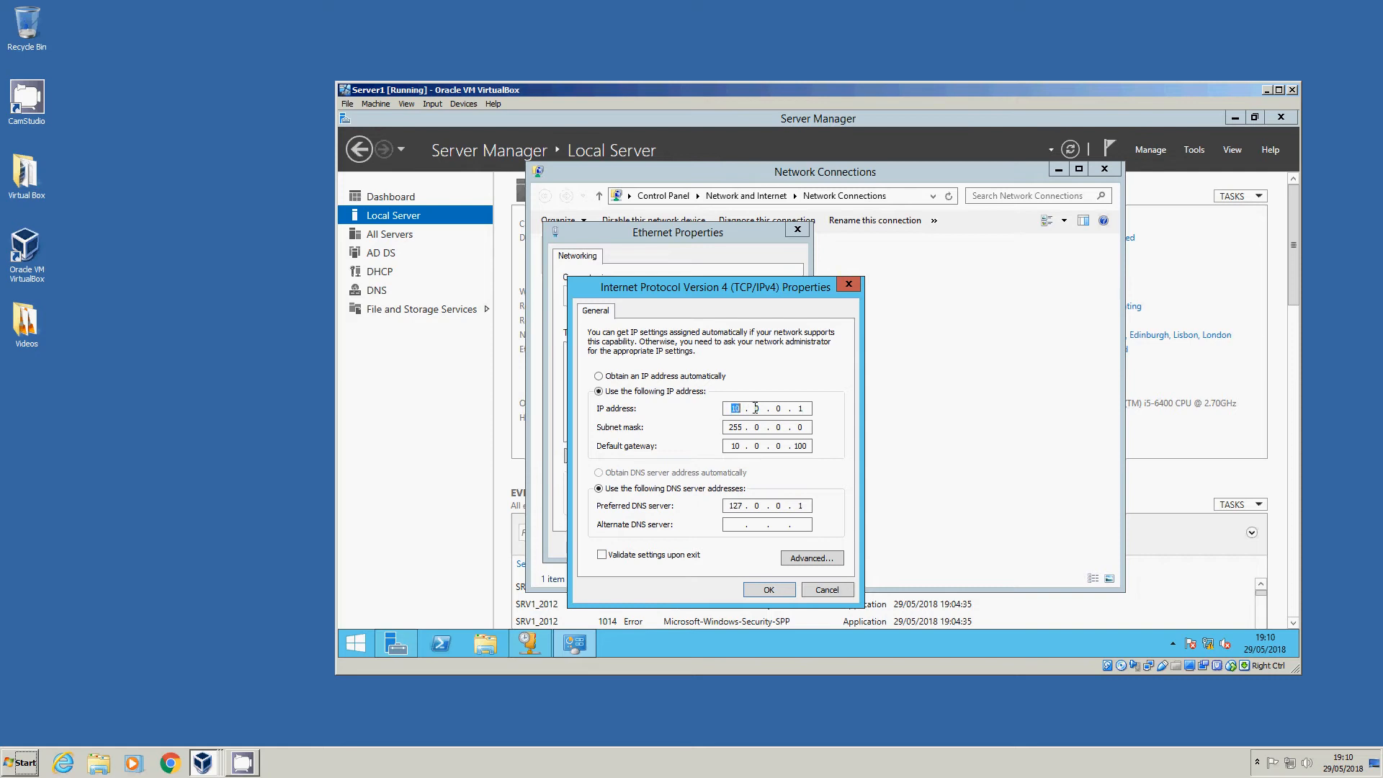
pyautogui.click(811, 408)
pyautogui.doubleClick(801, 446)
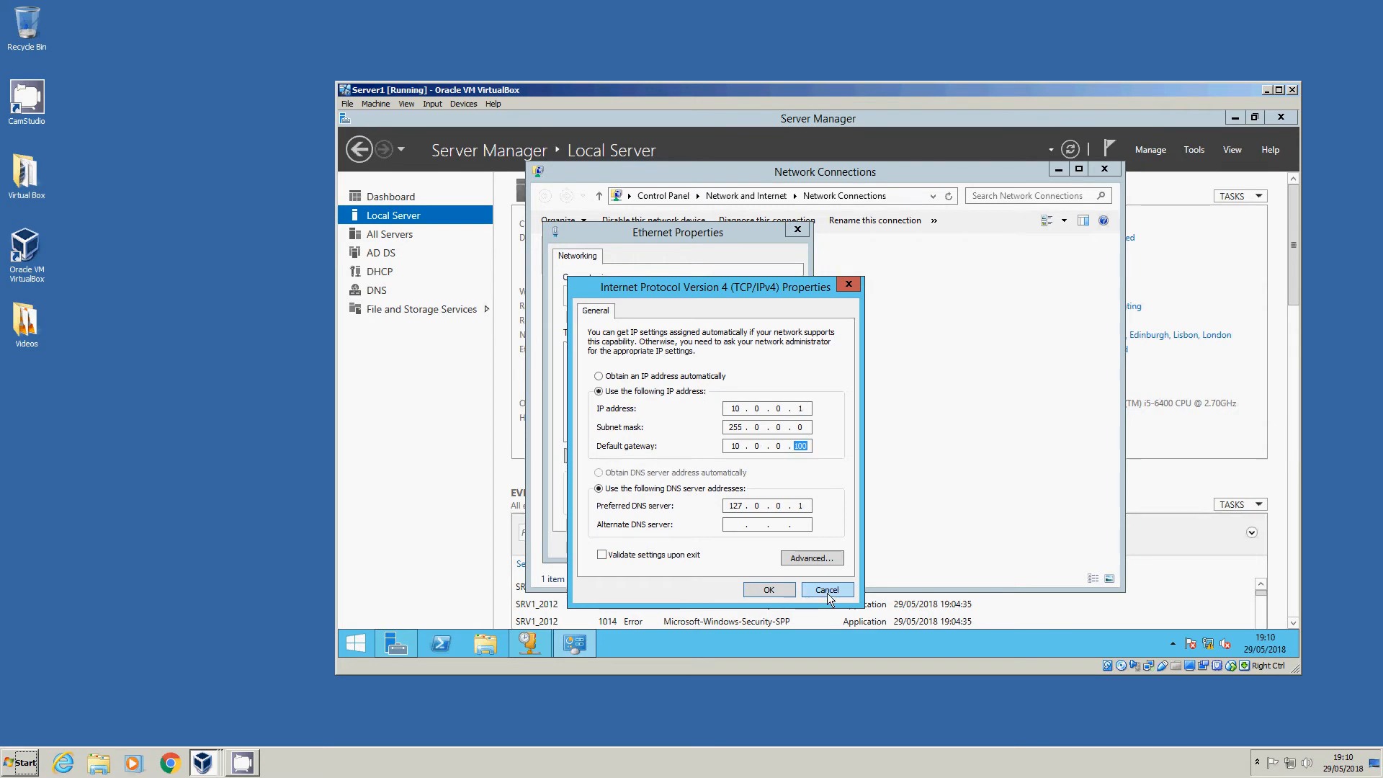
pyautogui.click(769, 589)
pyautogui.click(771, 551)
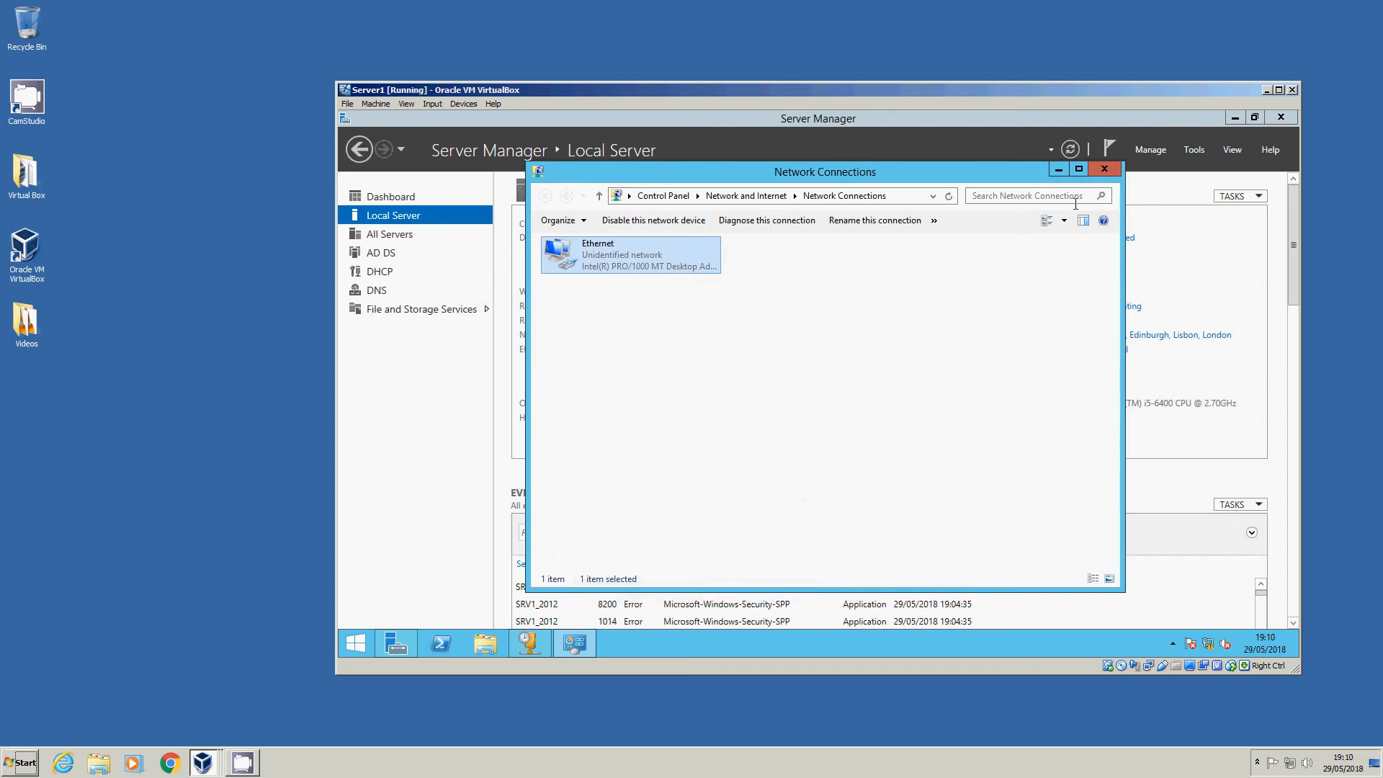
pyautogui.click(1105, 169)
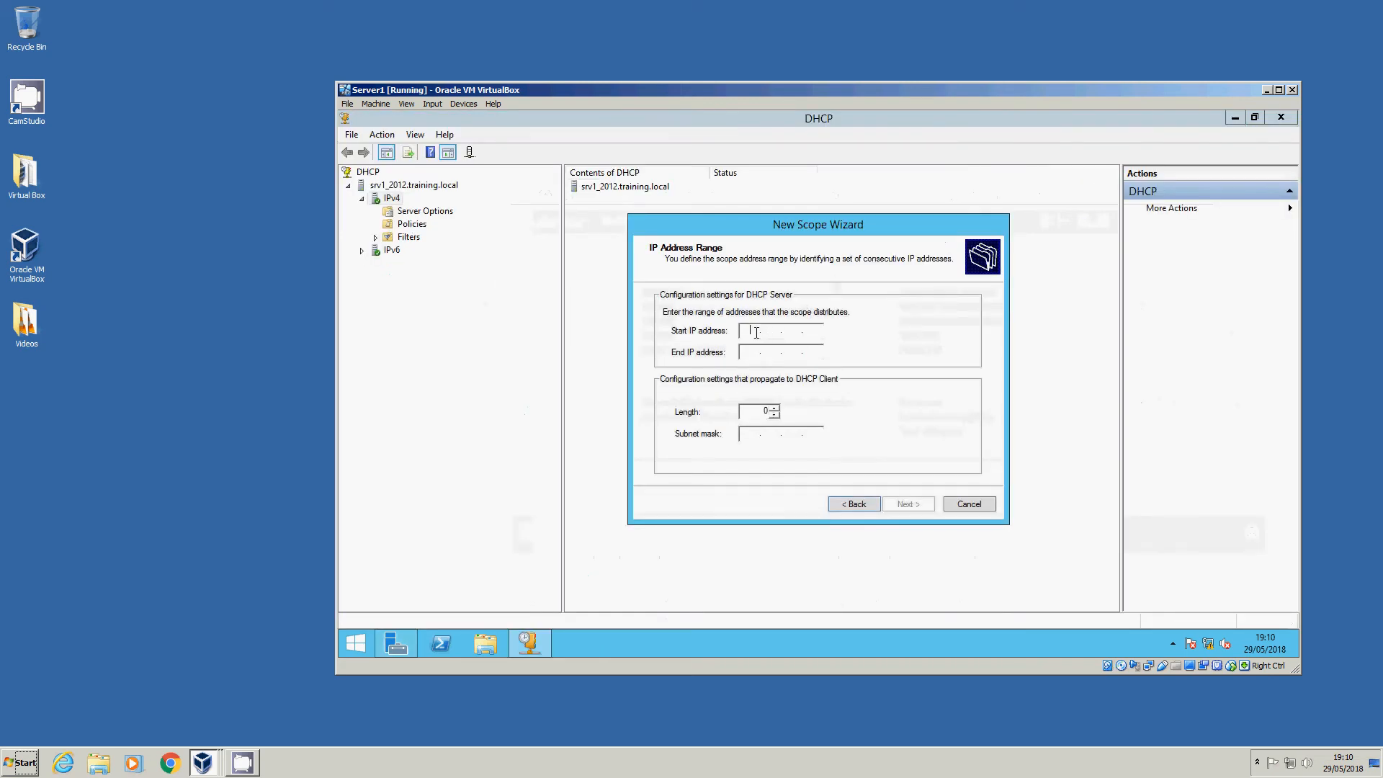
# Set the Training scope's address range from 10.0.0.20 to 10.0.0.30, check the subnet mask, and continue to the exclusions
pyautogui.write('10.0.0')
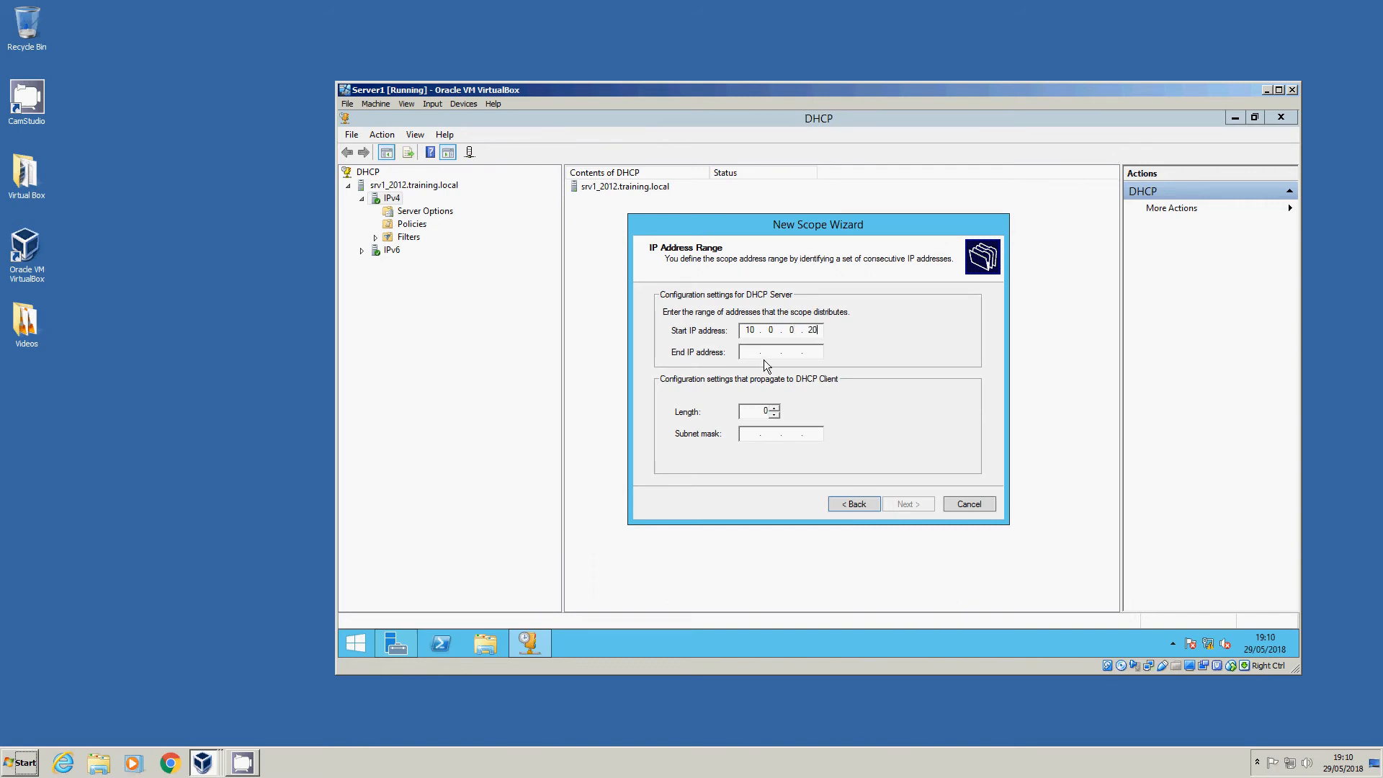
pyautogui.press('Tab')
pyautogui.write('10.0.0.0')
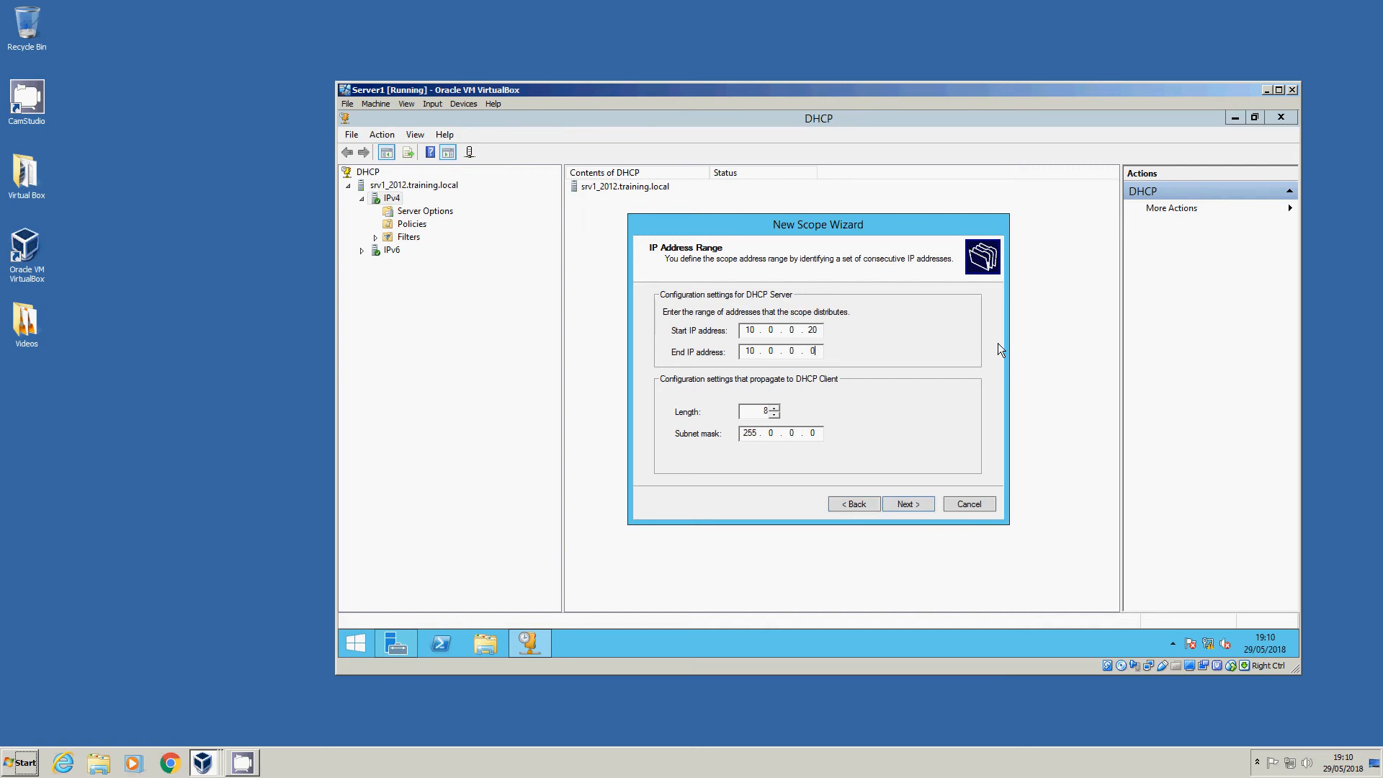
pyautogui.write('30')
pyautogui.doubleClick(810, 331)
pyautogui.doubleClick(810, 352)
pyautogui.doubleClick(753, 434)
pyautogui.click(905, 502)
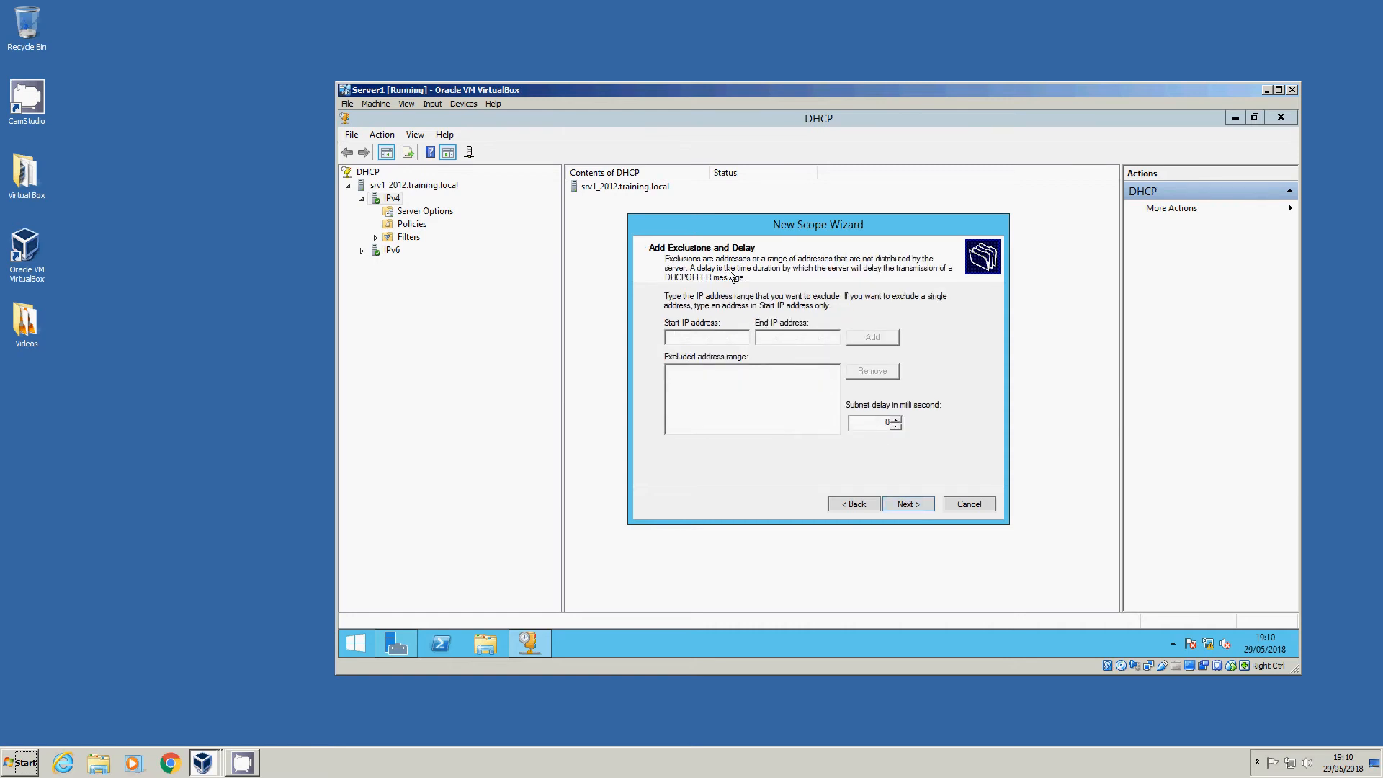
# Leave the exclusions empty, keep the default lease duration, and choose to configure the scope's DHCP options now
pyautogui.click(900, 506)
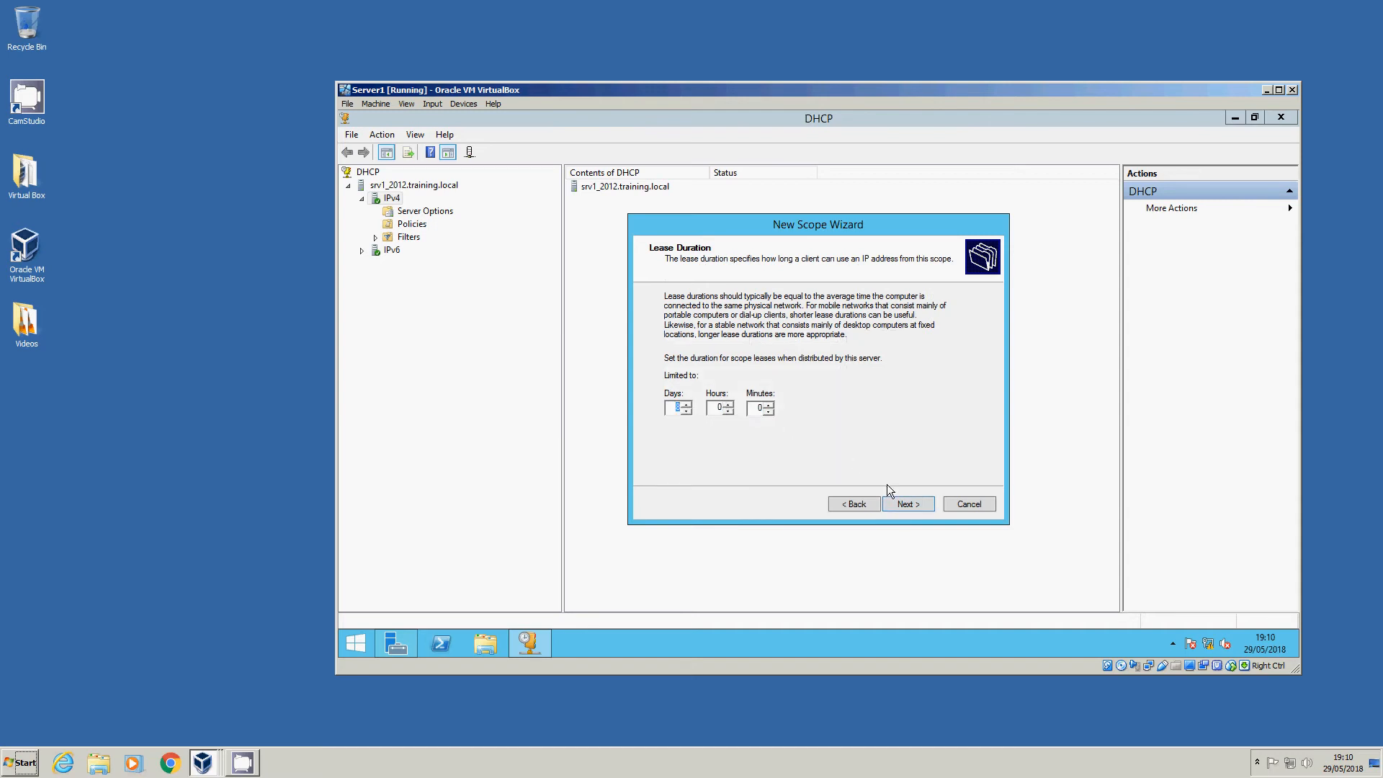
pyautogui.click(902, 506)
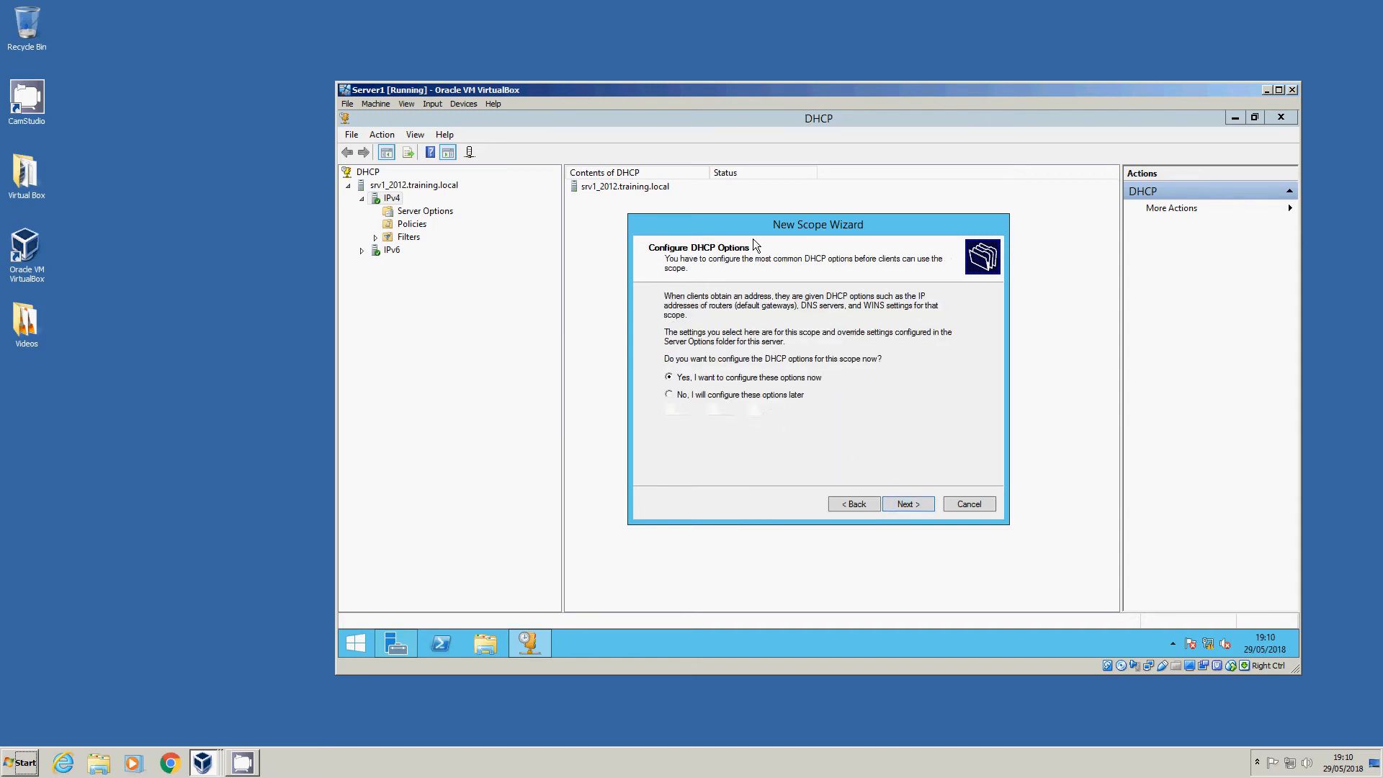
pyautogui.click(901, 506)
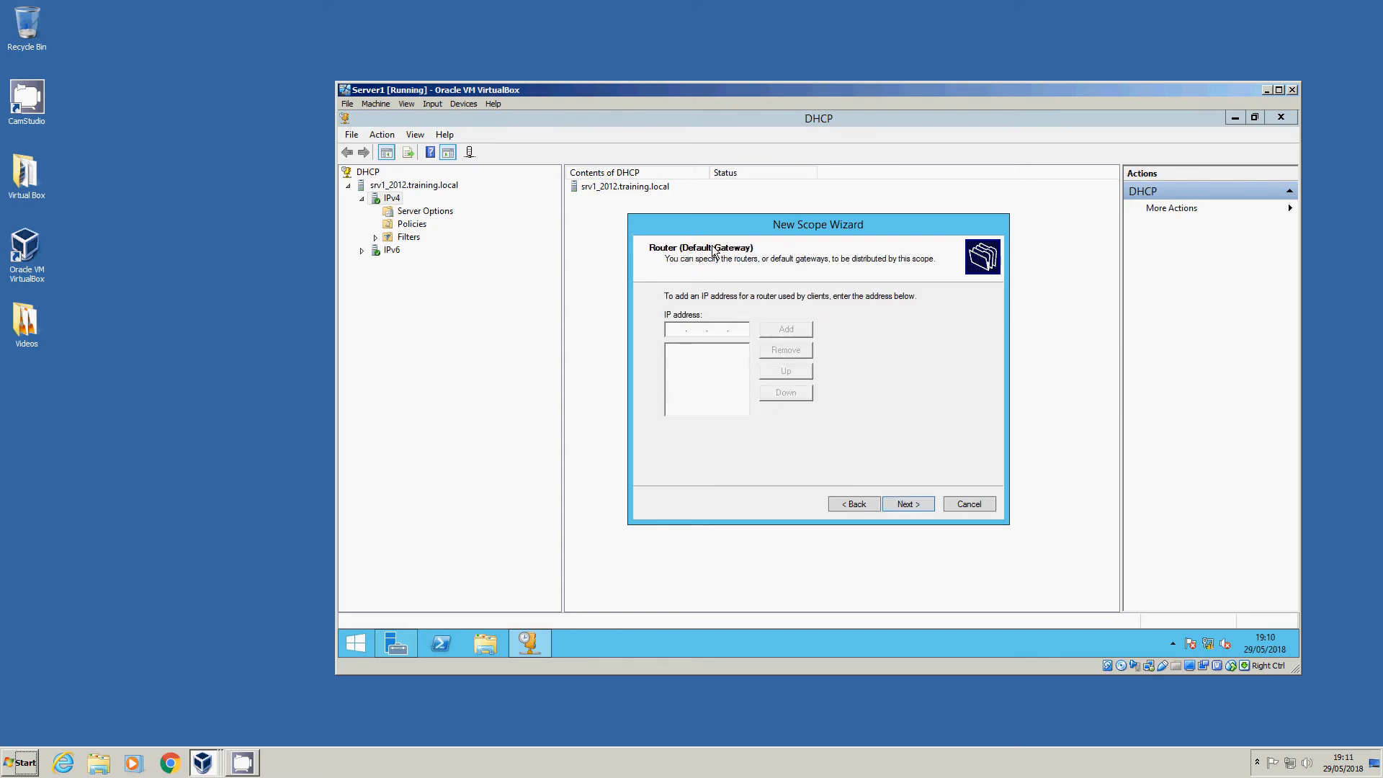
# Add 10.0.0.100 as the scope's router (default gateway) and continue to the DNS settings
pyautogui.write('10.0.0.100')
pyautogui.click(789, 333)
pyautogui.click(909, 505)
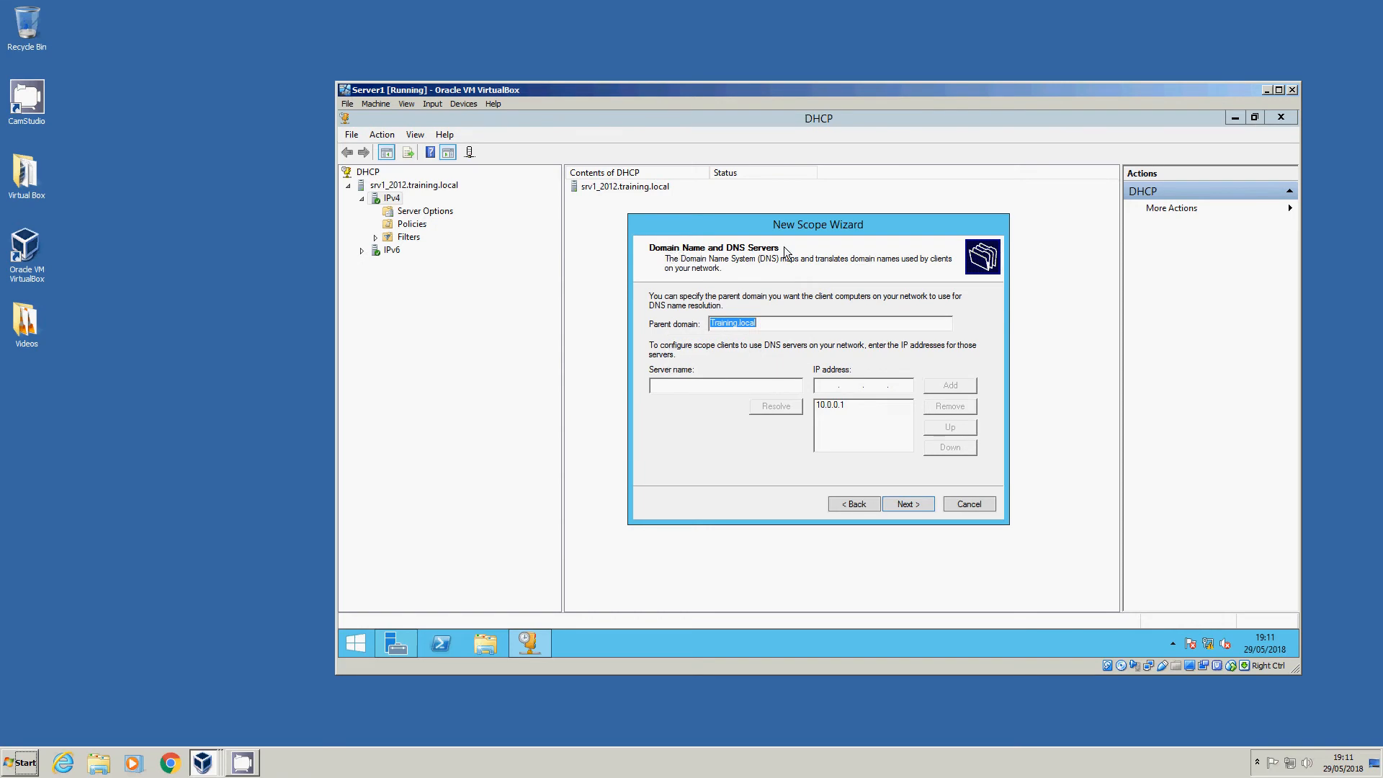
# Resolve the DNS server name srv1_2012, replace the existing DNS entry with the resolved 10.0.0.1, and keep Training.local as parent domain
pyautogui.click(837, 404)
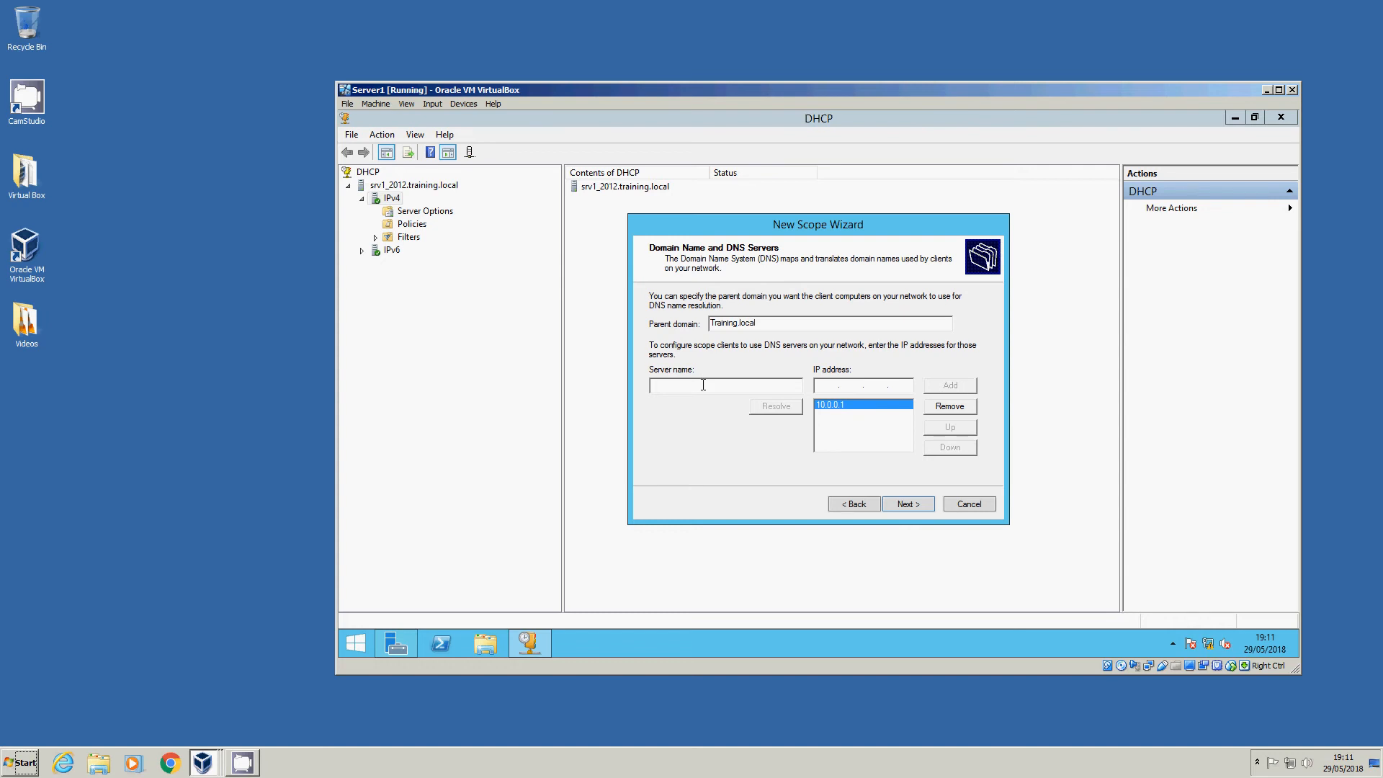
pyautogui.click(703, 385)
pyautogui.write('srv1_2012')
pyautogui.click(769, 408)
pyautogui.click(853, 404)
pyautogui.click(949, 407)
pyautogui.click(958, 387)
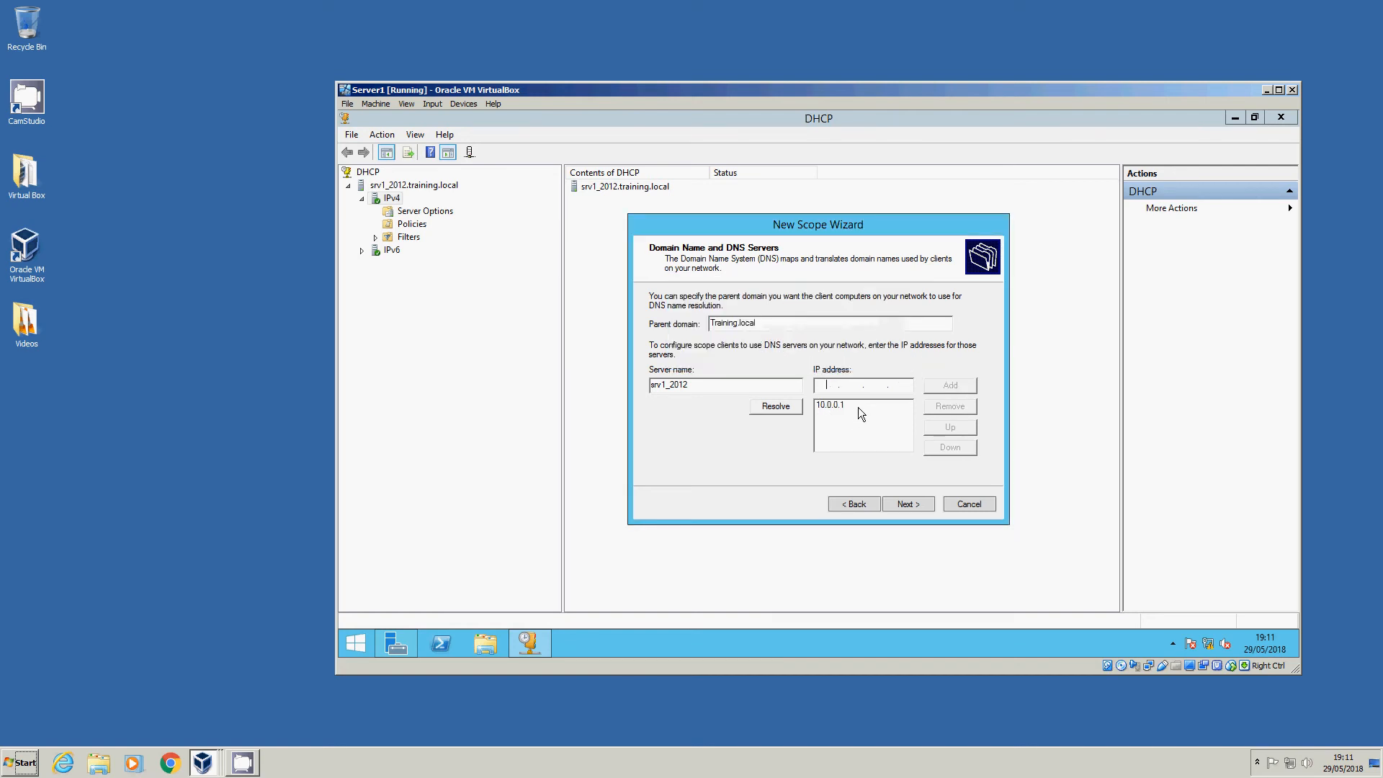
pyautogui.click(910, 504)
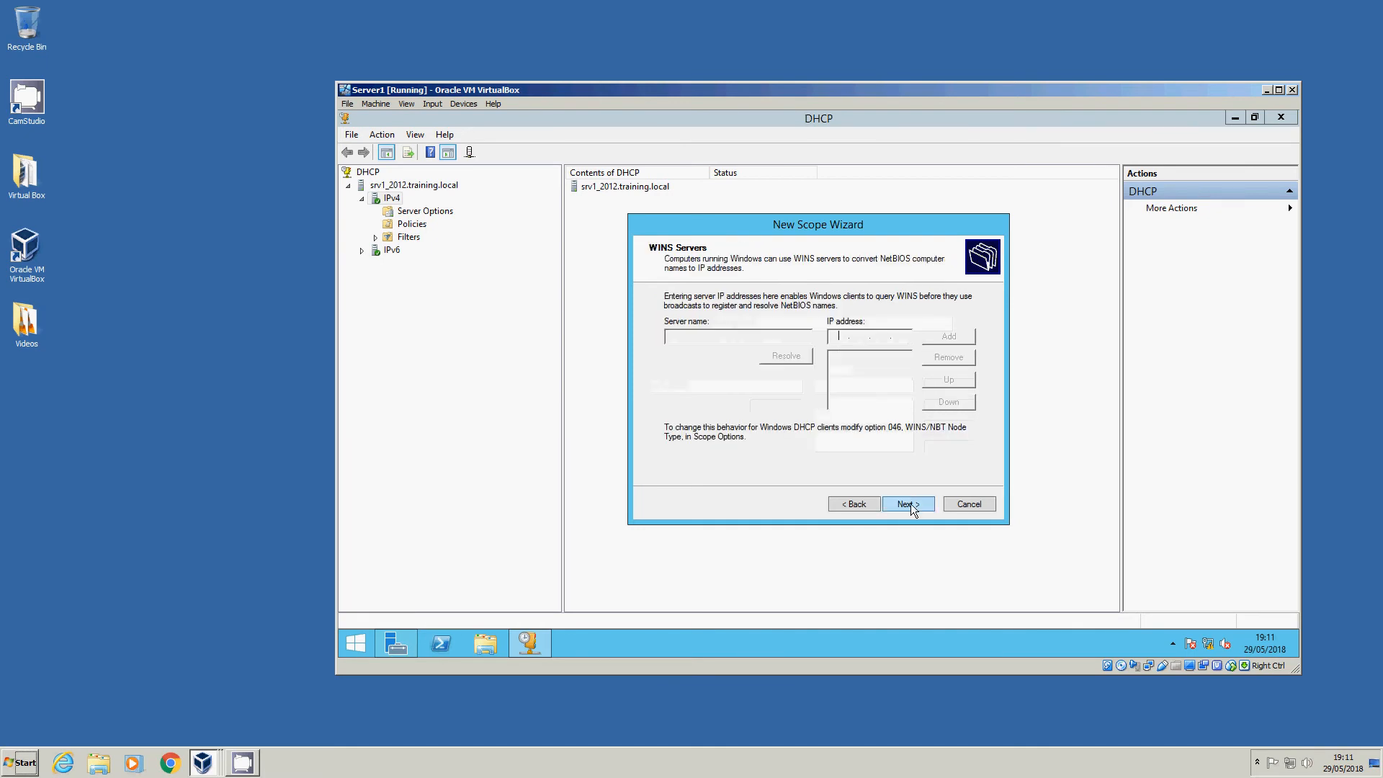
# Skip the WINS servers, choose to activate the scope now, and finish the New Scope Wizard
pyautogui.click(909, 505)
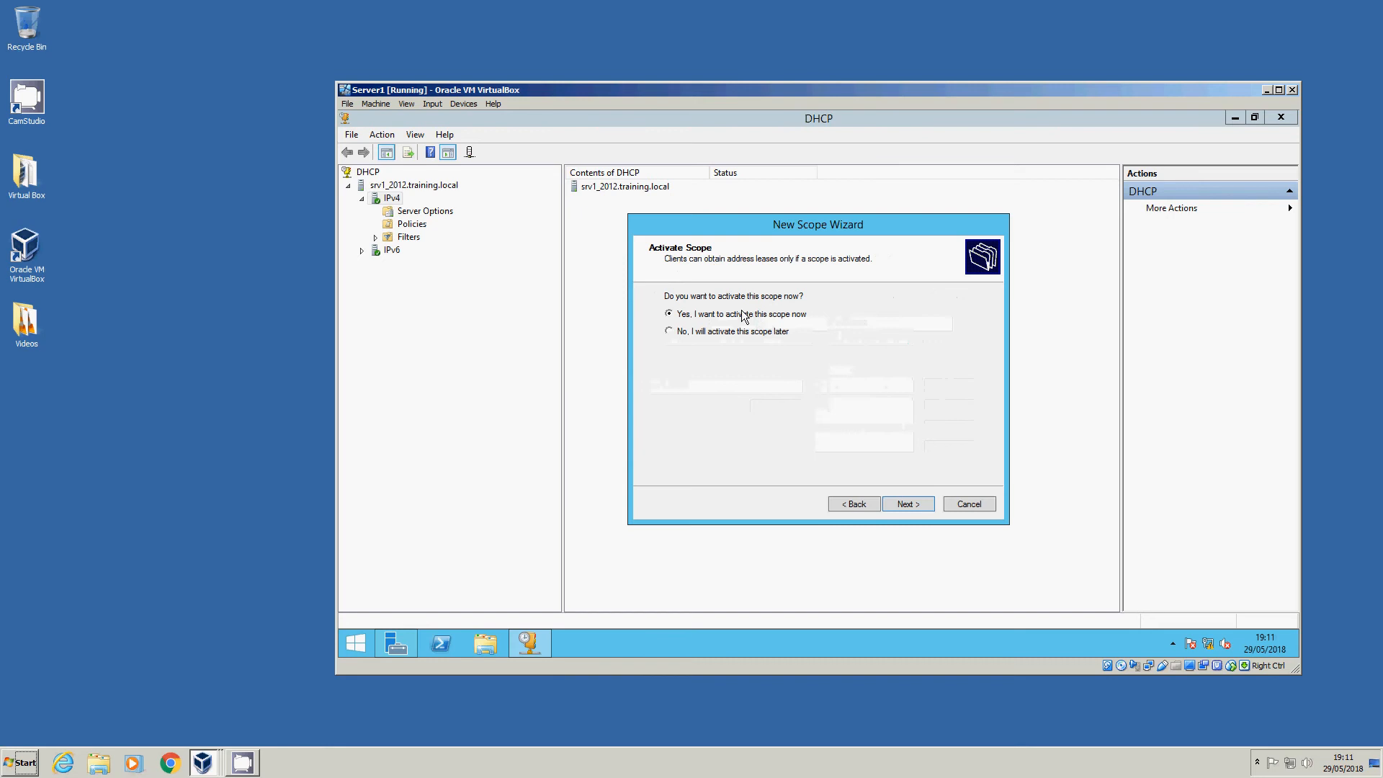
pyautogui.click(909, 504)
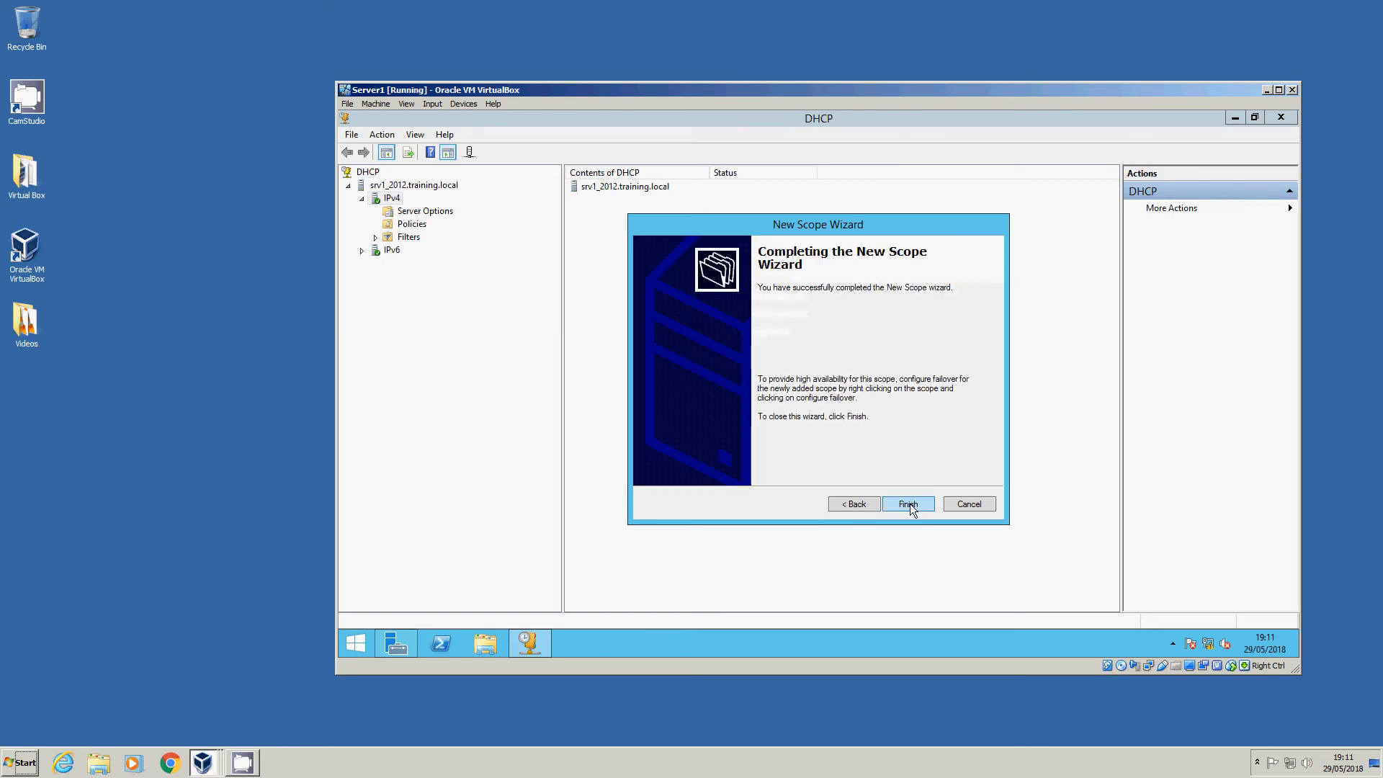
pyautogui.click(909, 504)
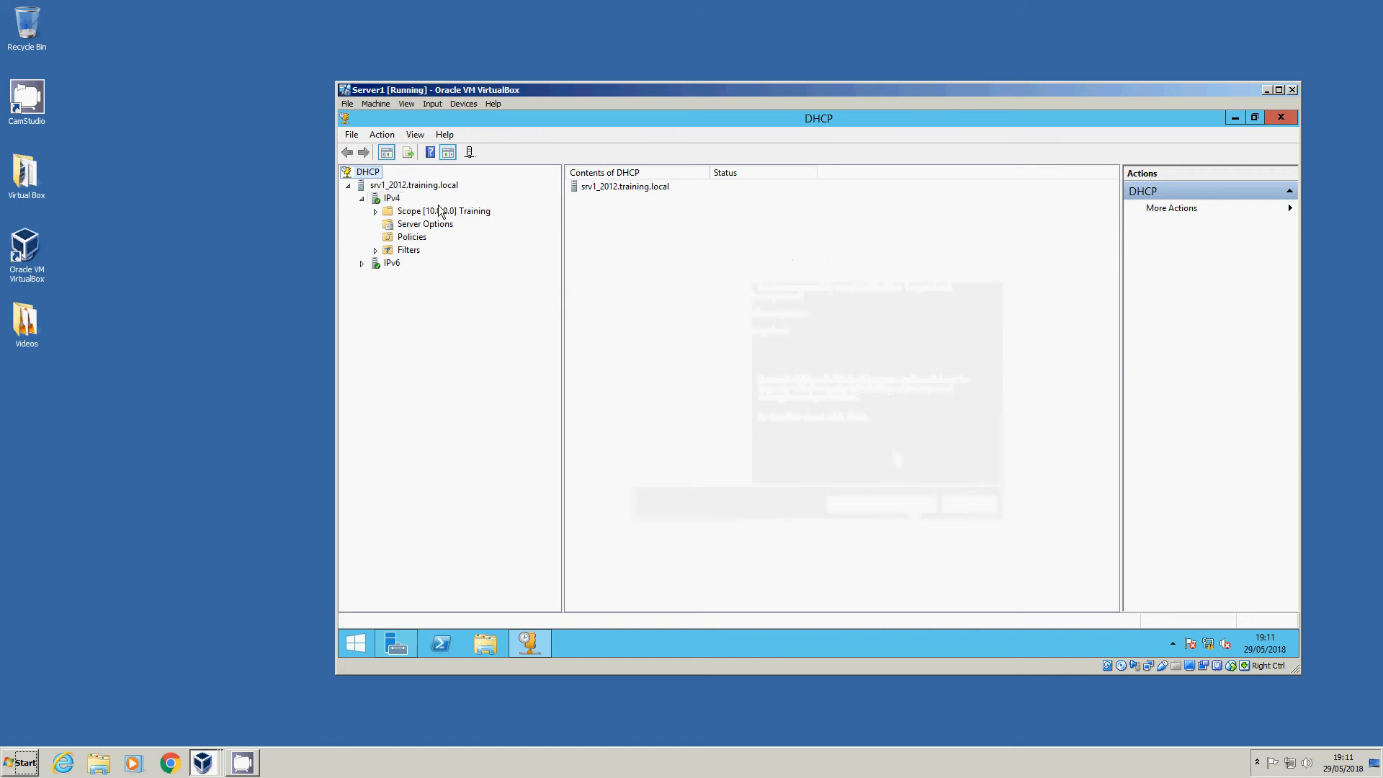
# Expand the Training scope and view its address pool and address leases
pyautogui.click(376, 211)
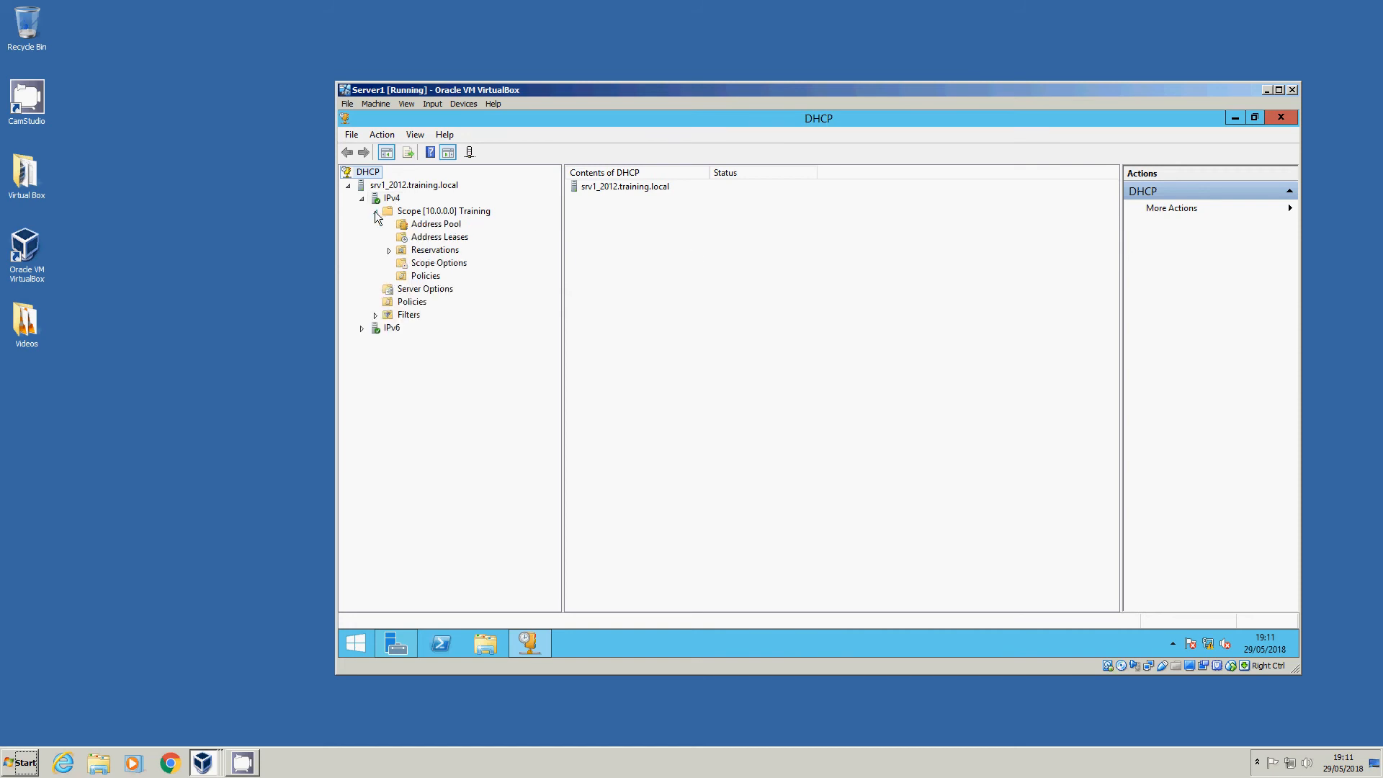
pyautogui.click(430, 225)
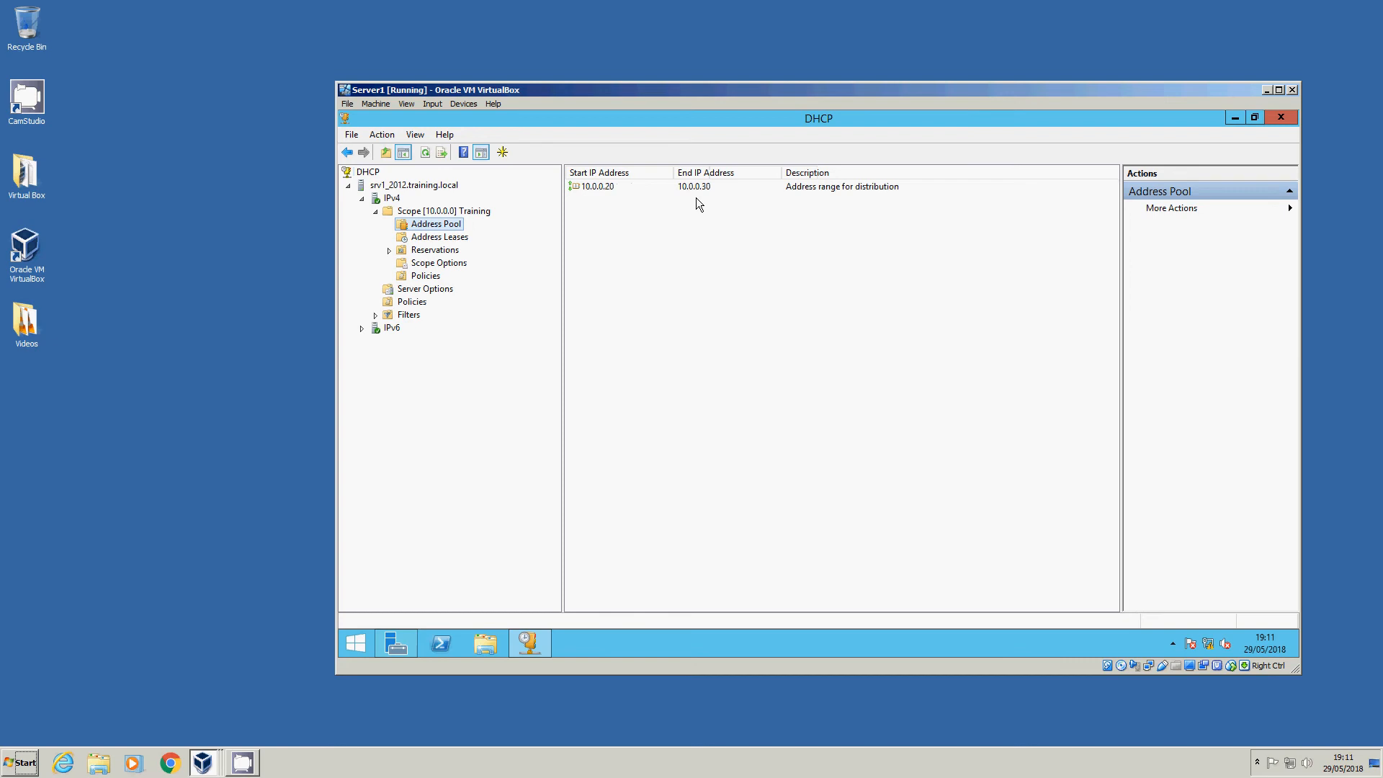
pyautogui.click(450, 239)
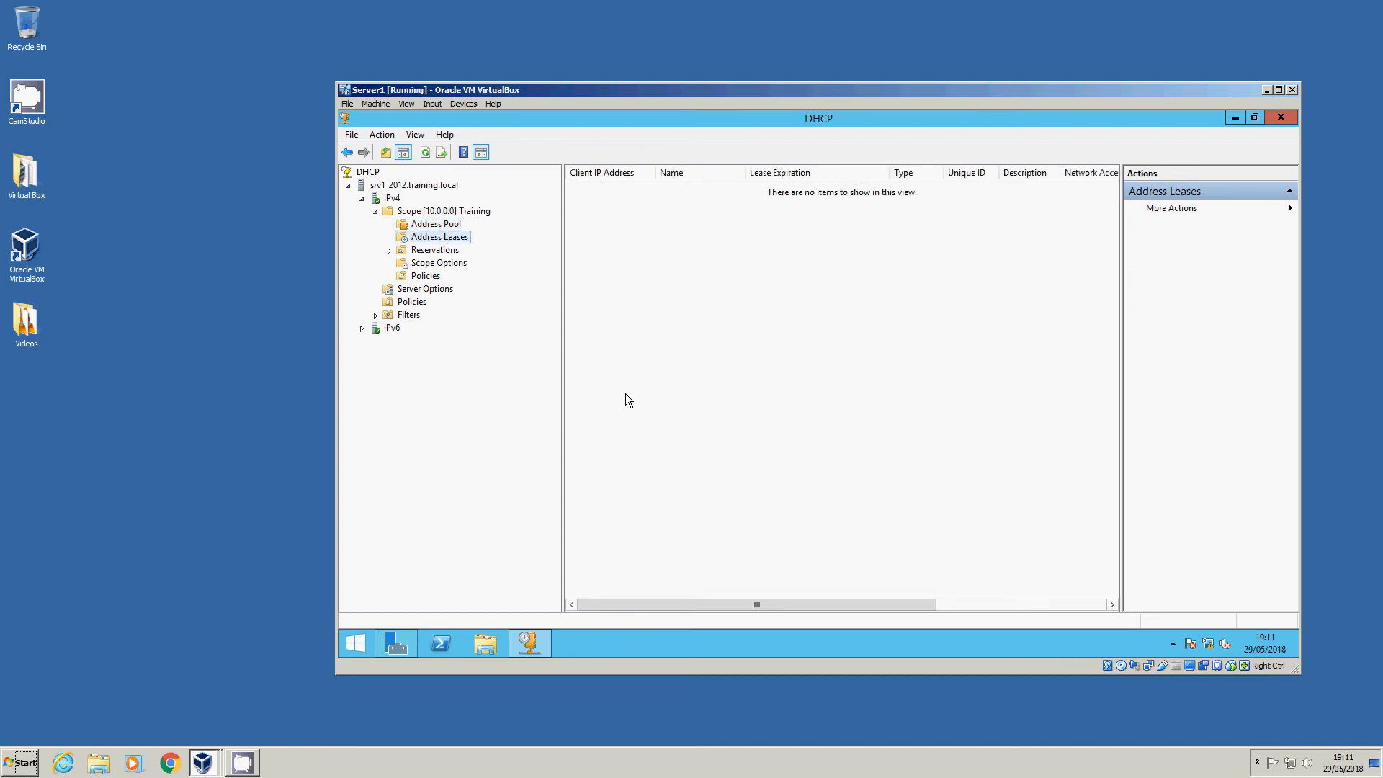
# Switch to the Server2 virtual machine, send it Ctrl-Alt-Del, and sign in as Administrator with the account password
pyautogui.click(203, 764)
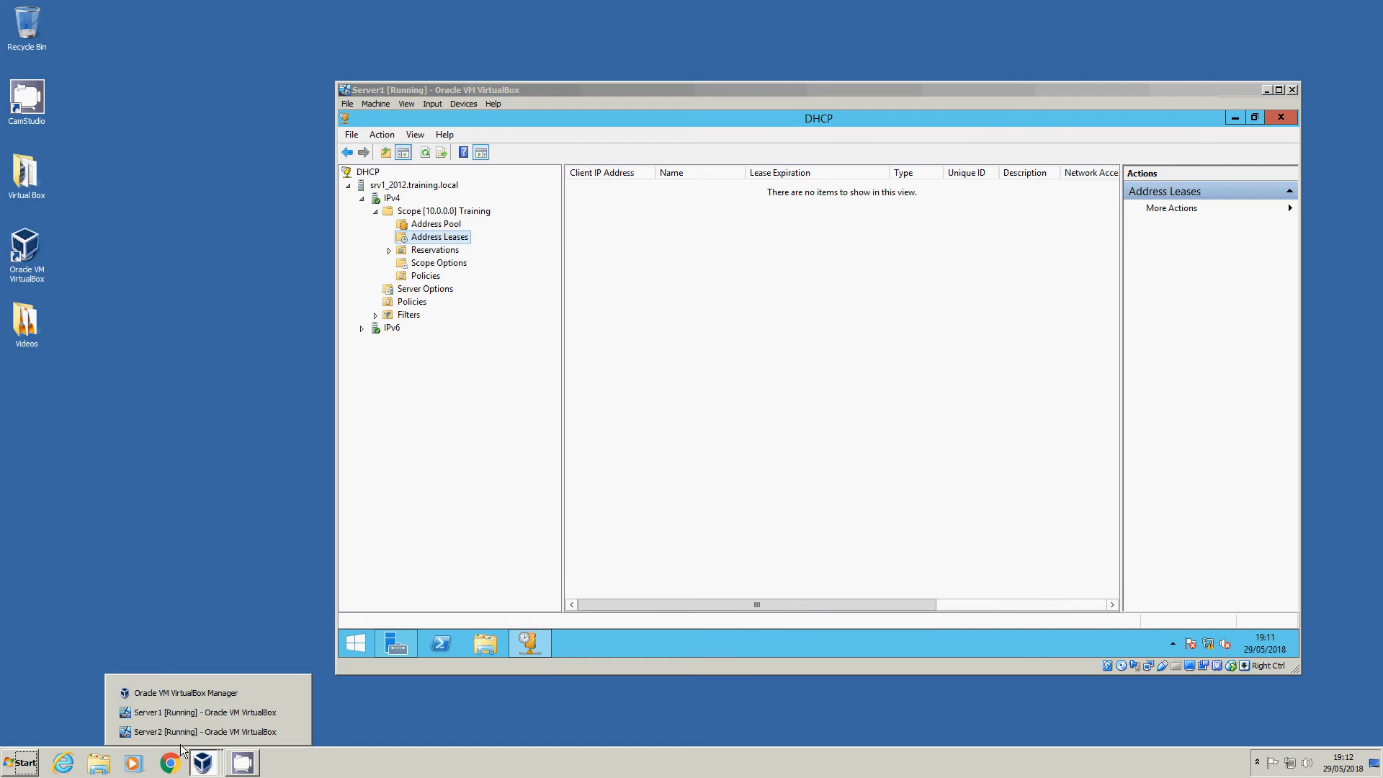
pyautogui.click(179, 730)
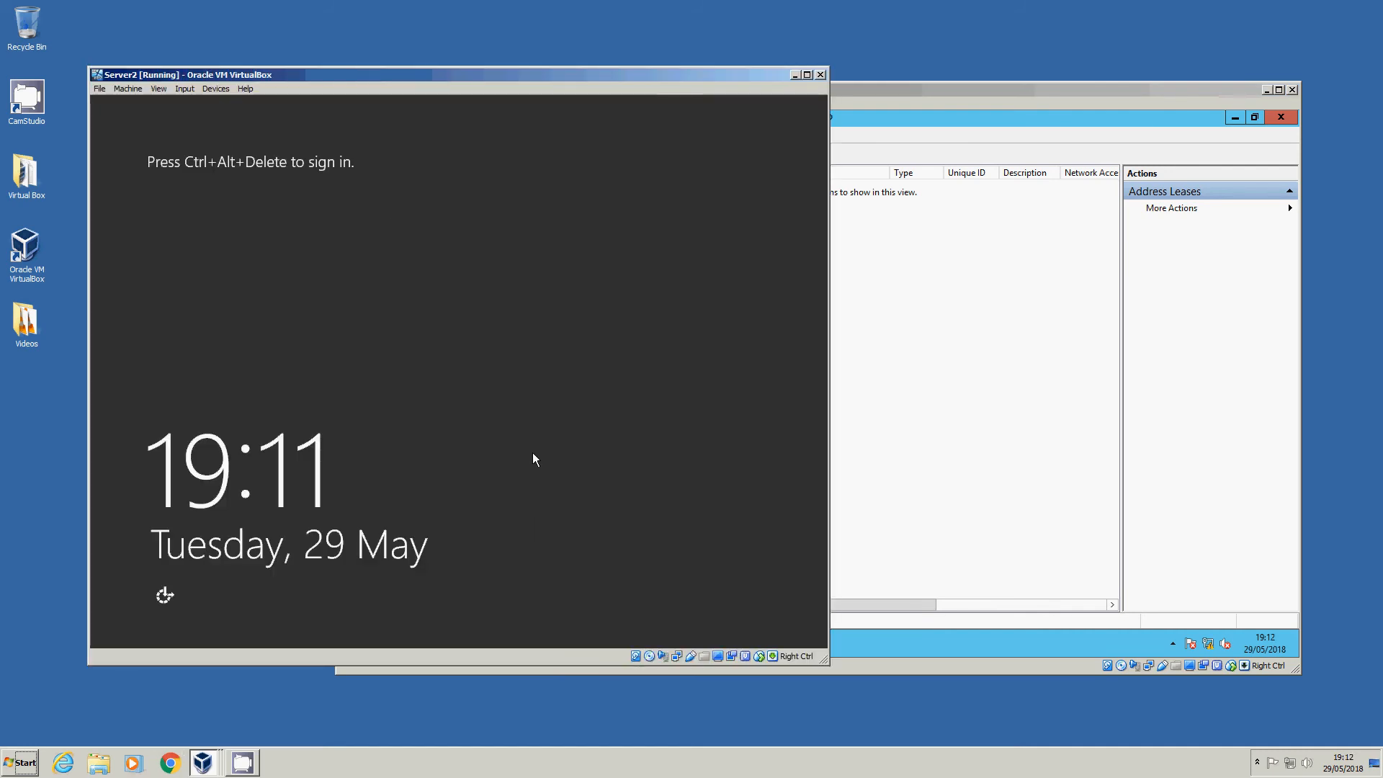
pyautogui.click(184, 89)
pyautogui.moveTo(224, 104)
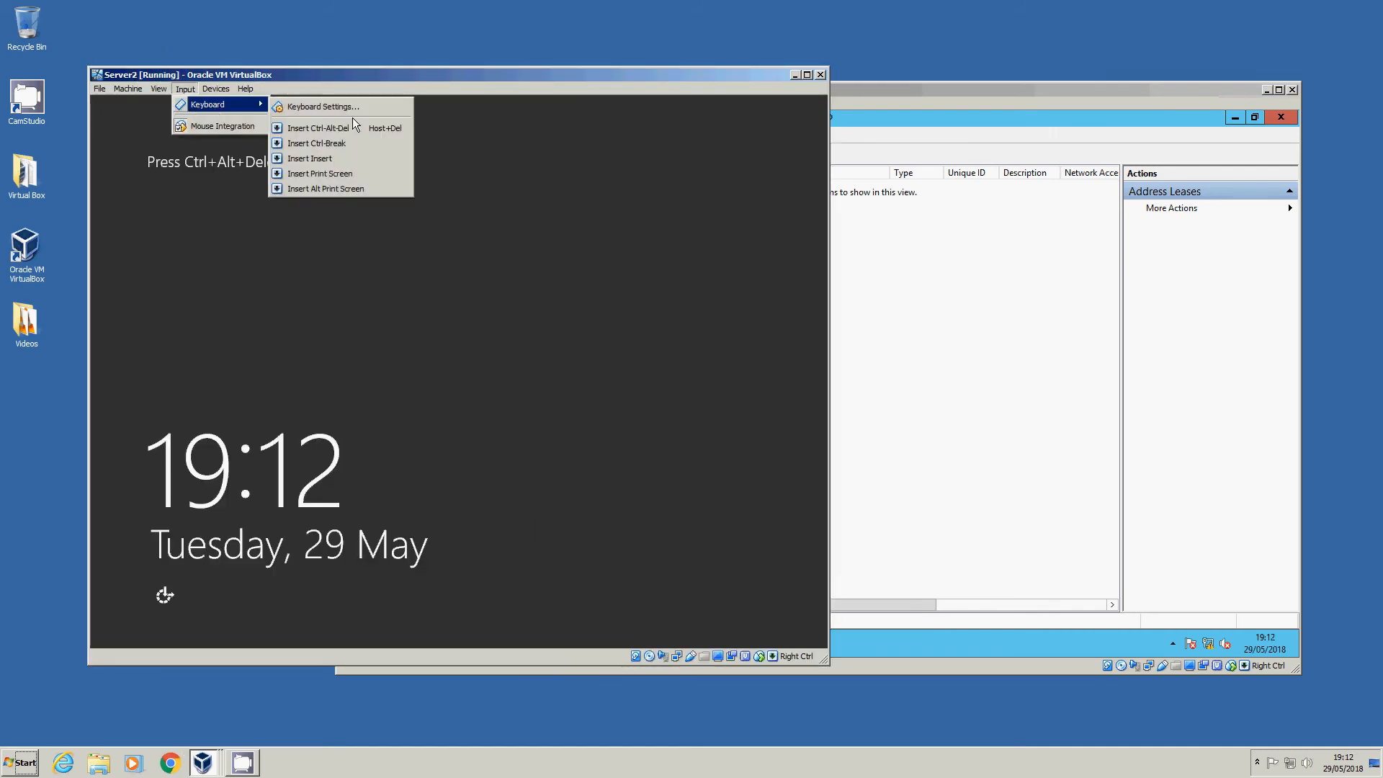
pyautogui.click(338, 130)
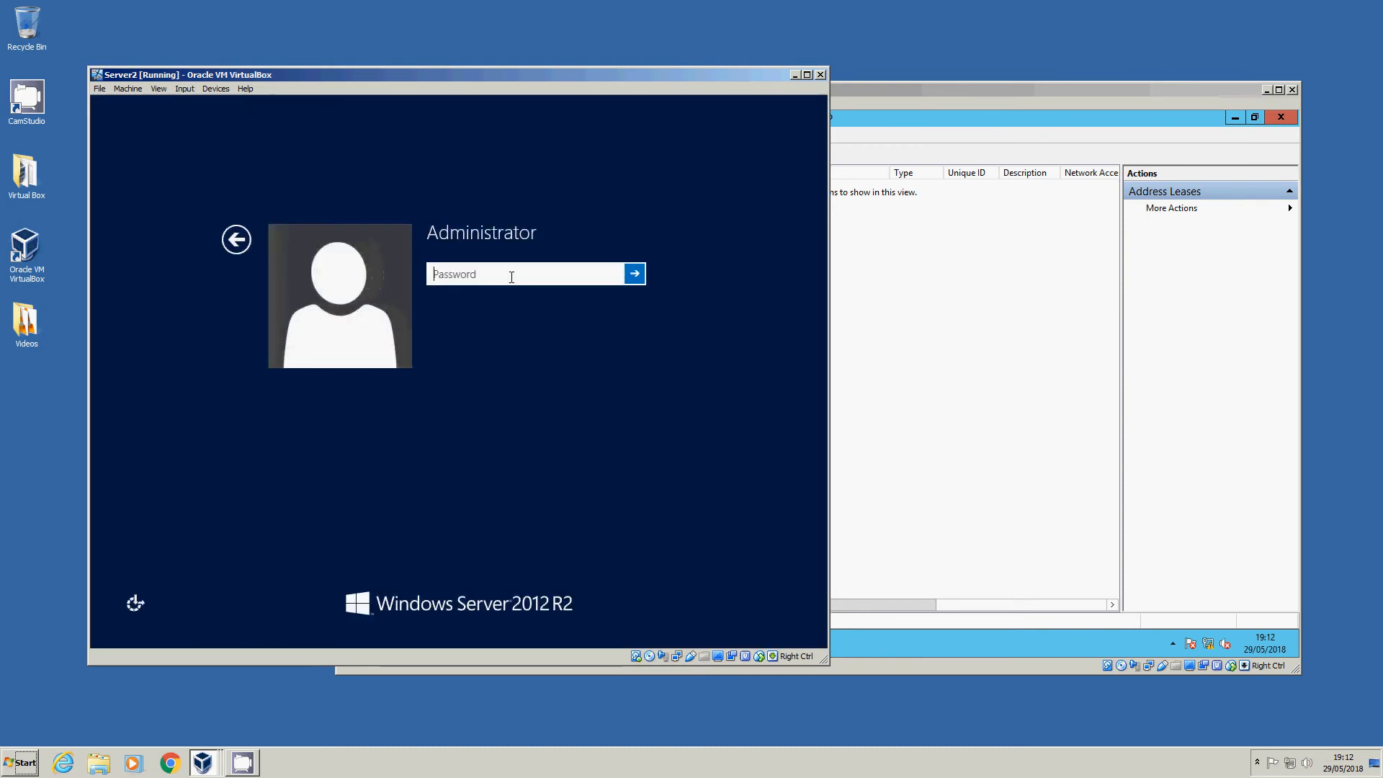
pyautogui.write('******')
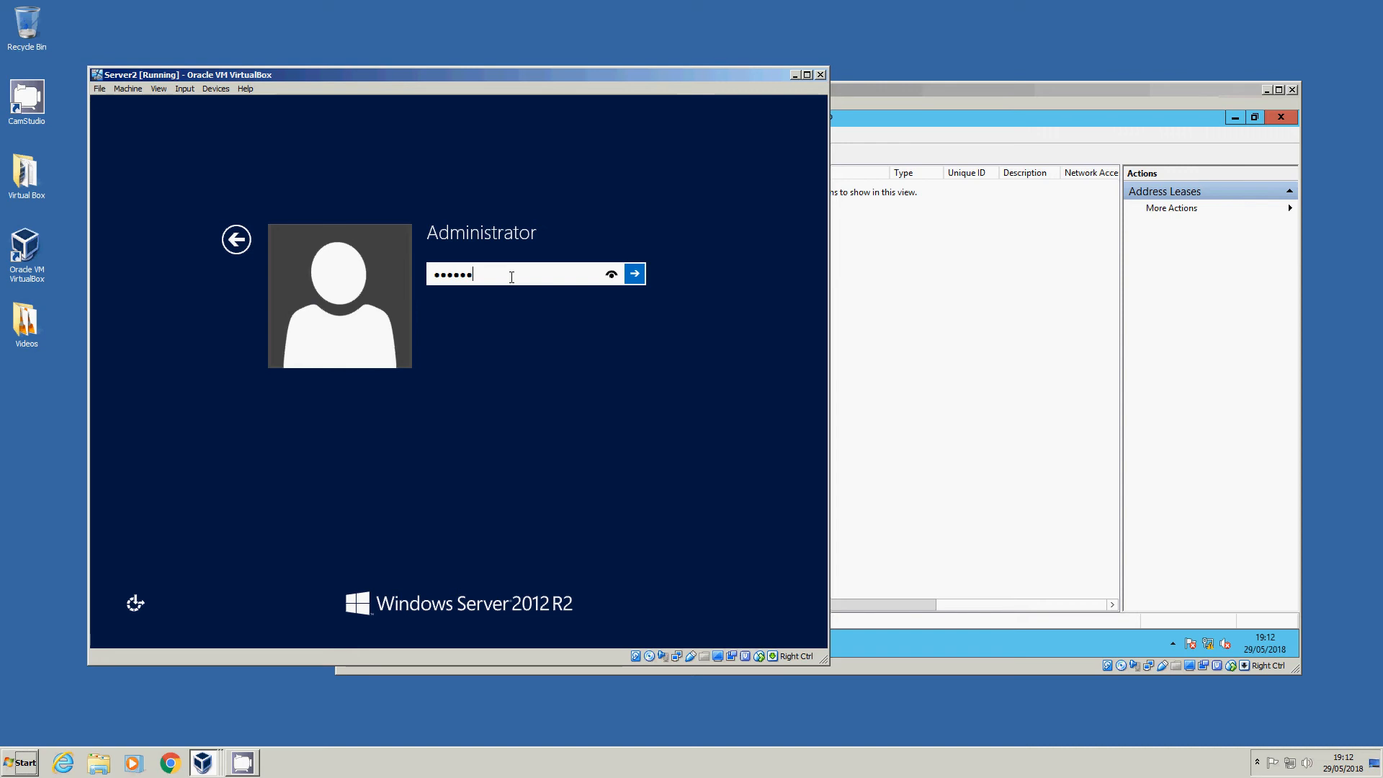
pyautogui.write('**')
pyautogui.press('Return')
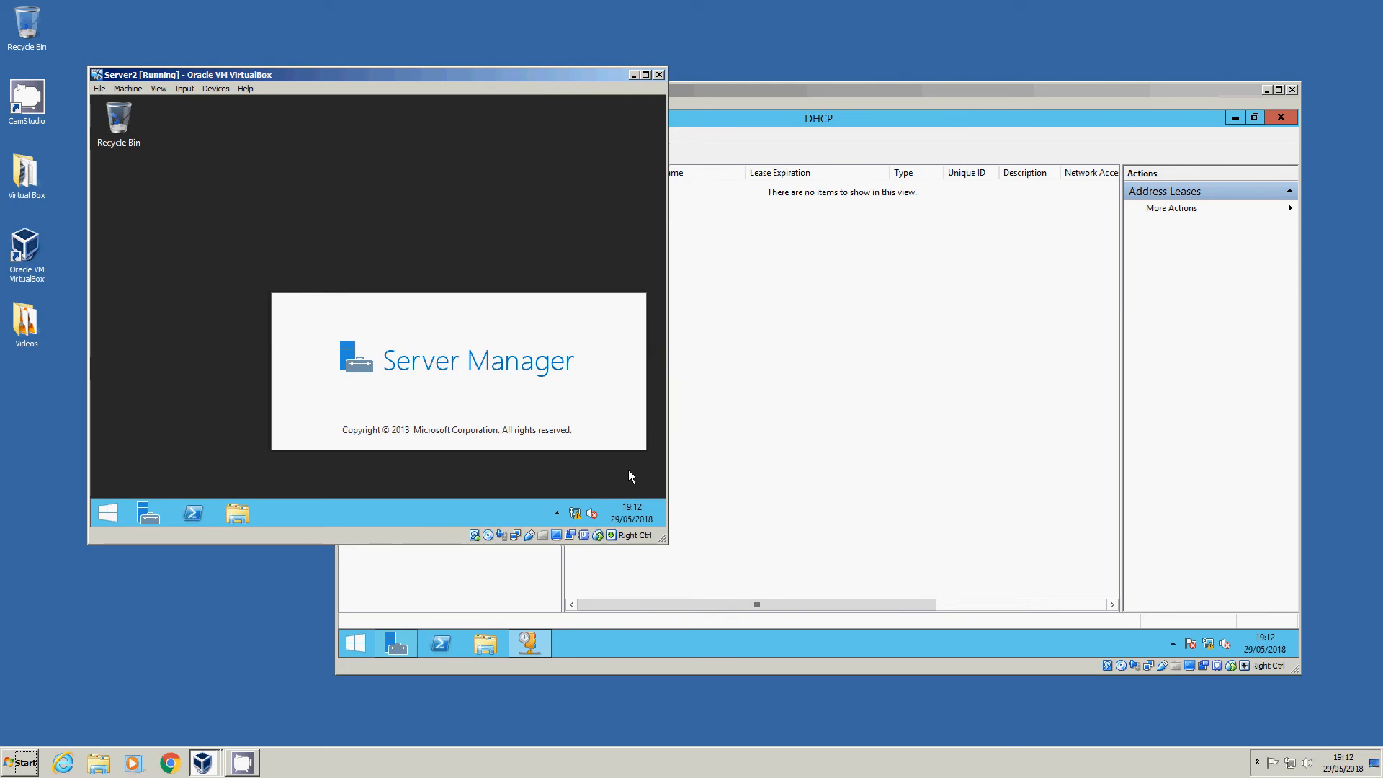
# Check Server2's network connection status and return to the DHCP console on Server1
pyautogui.moveTo(578, 516)
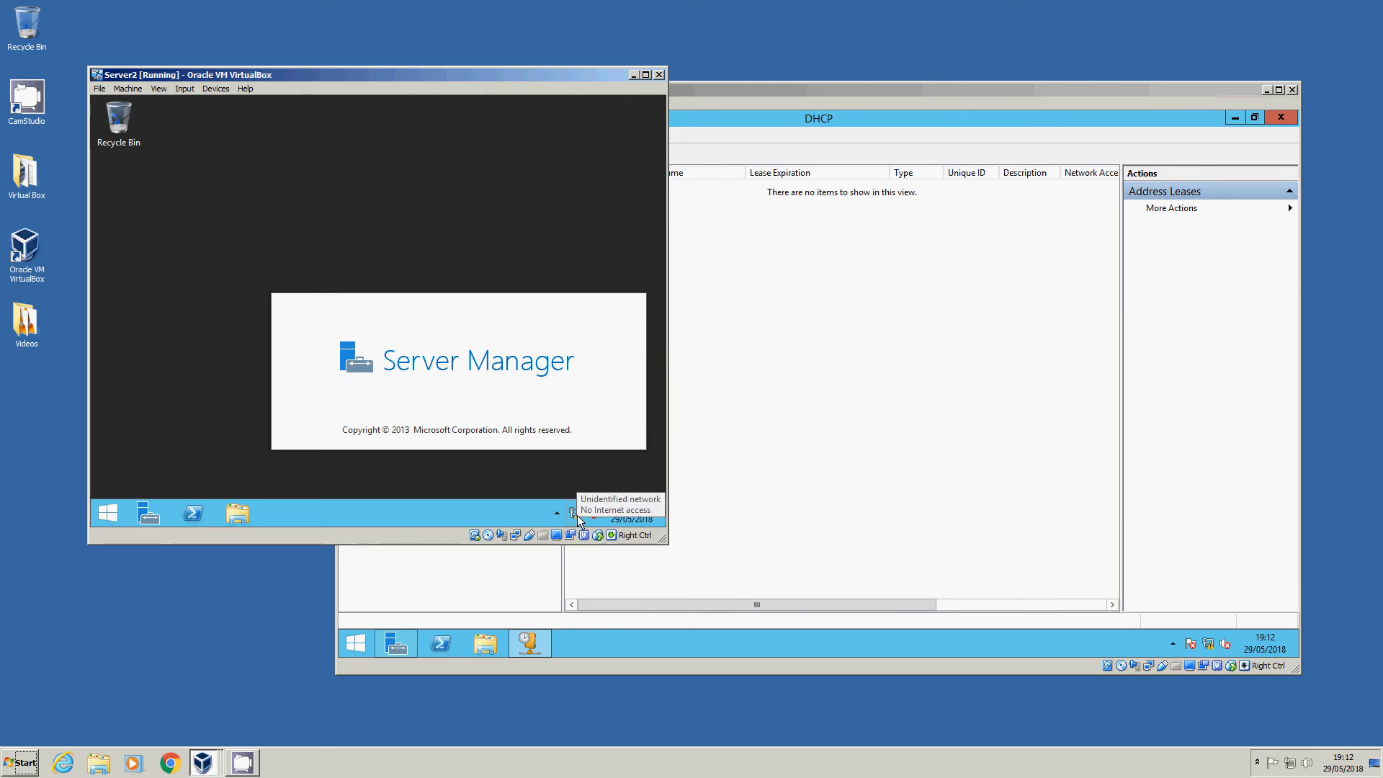
pyautogui.click(784, 382)
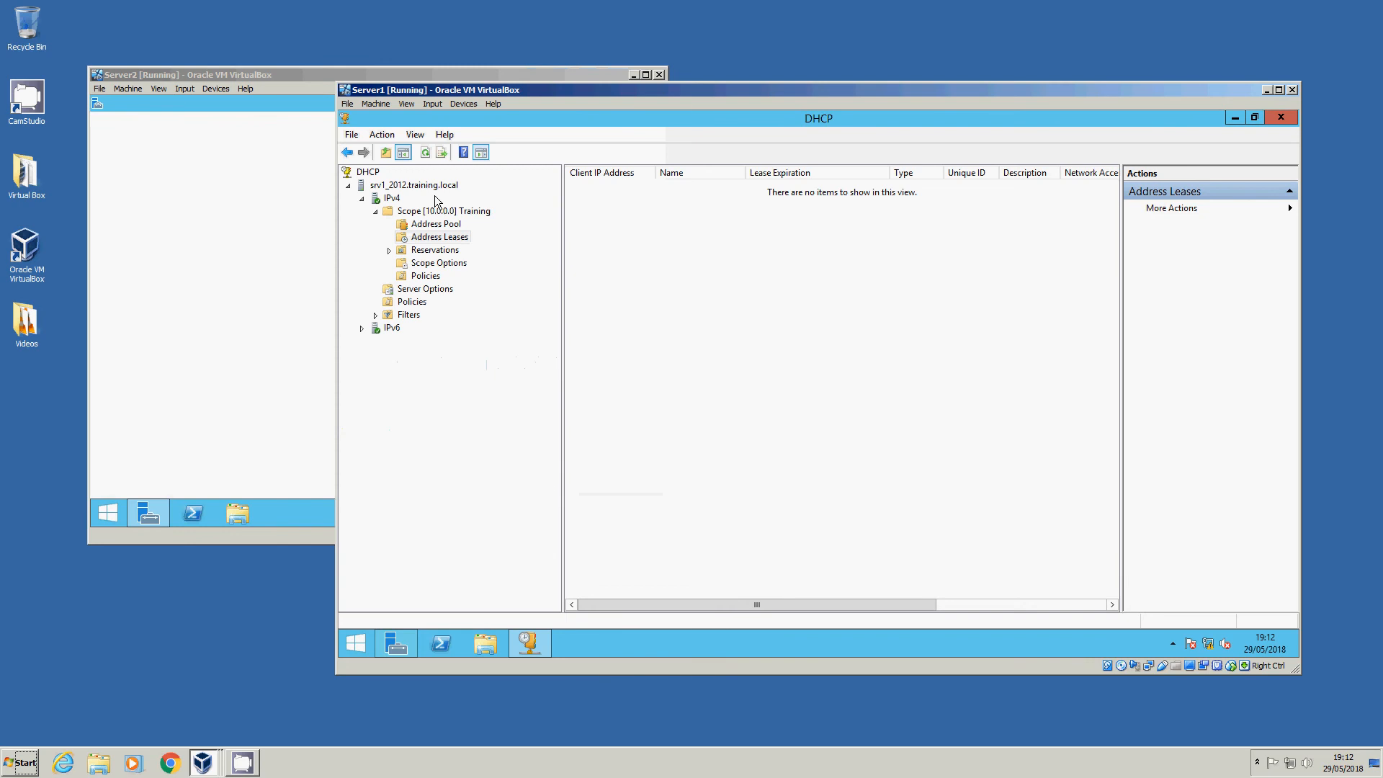
# Refresh the address leases of the Training scope in the DHCP console on Server1
pyautogui.rightClick(439, 237)
pyautogui.click(462, 270)
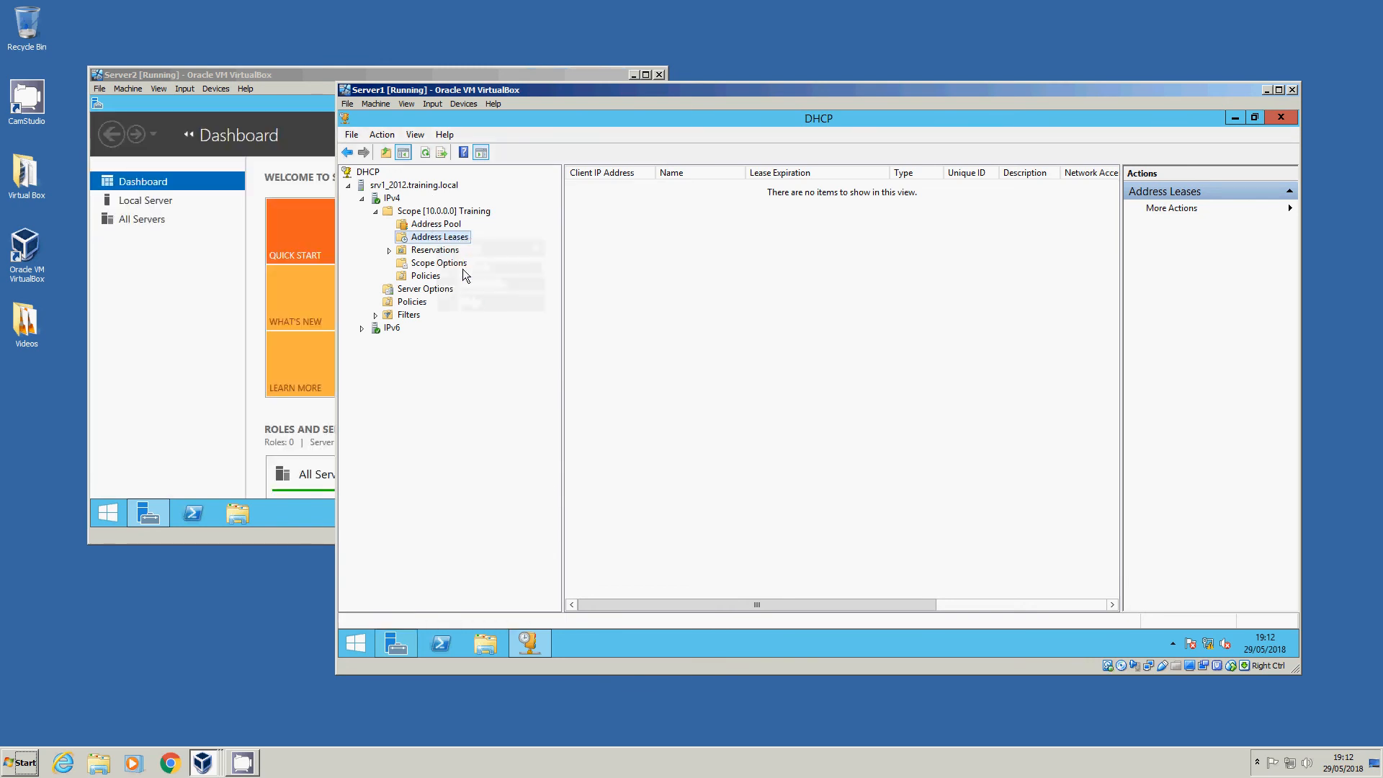
pyautogui.rightClick(438, 238)
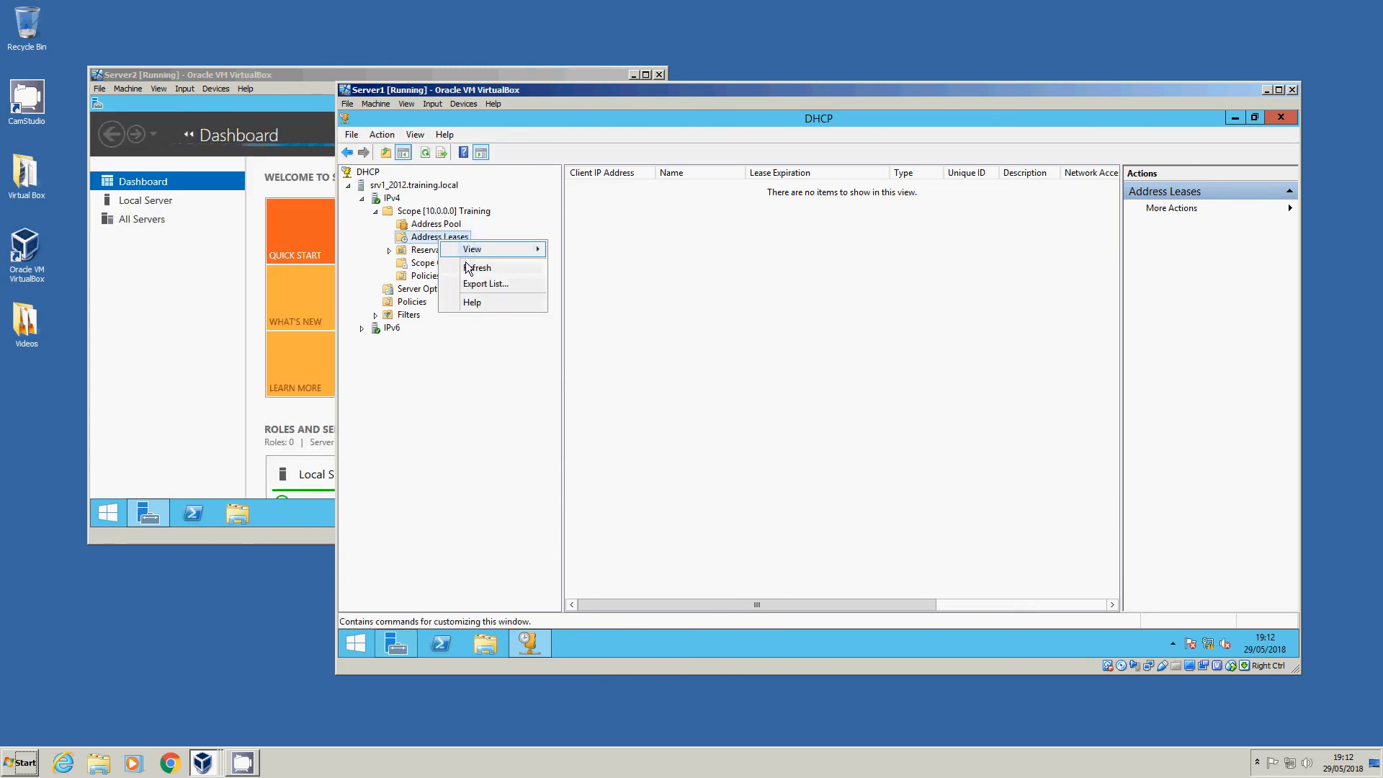
pyautogui.click(467, 267)
# Switch to Server2, check its network connection, and open the Network and Sharing Center in an enlarged virtual machine window
pyautogui.click(197, 326)
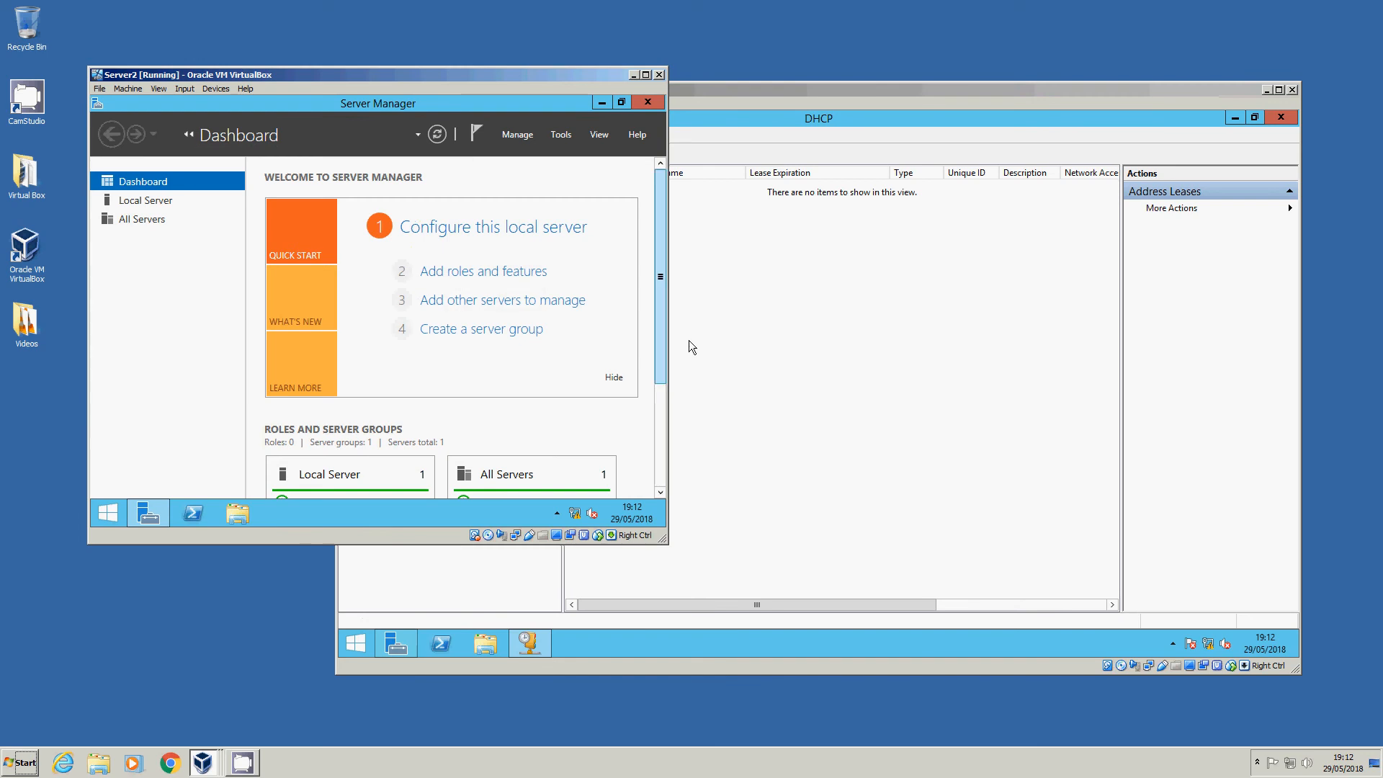
pyautogui.moveTo(575, 517)
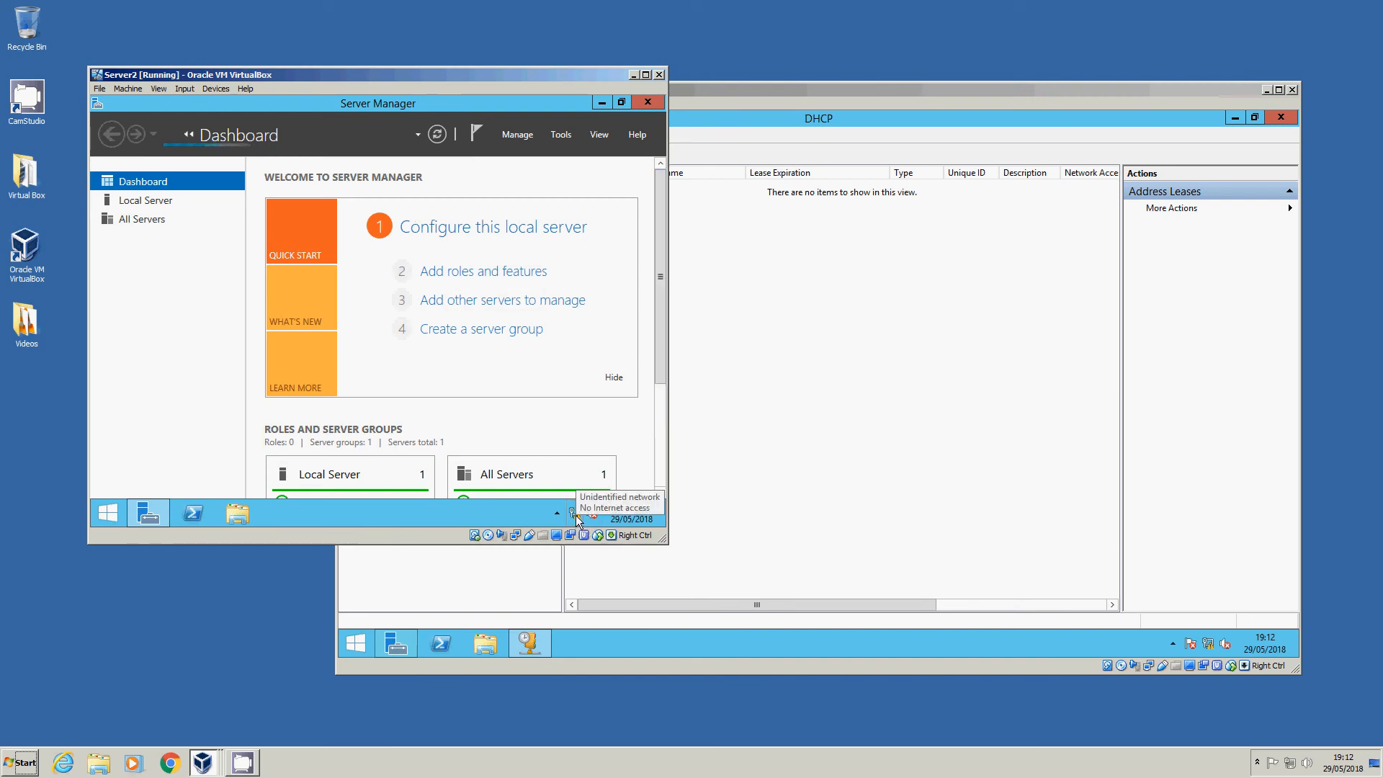
pyautogui.click(576, 516)
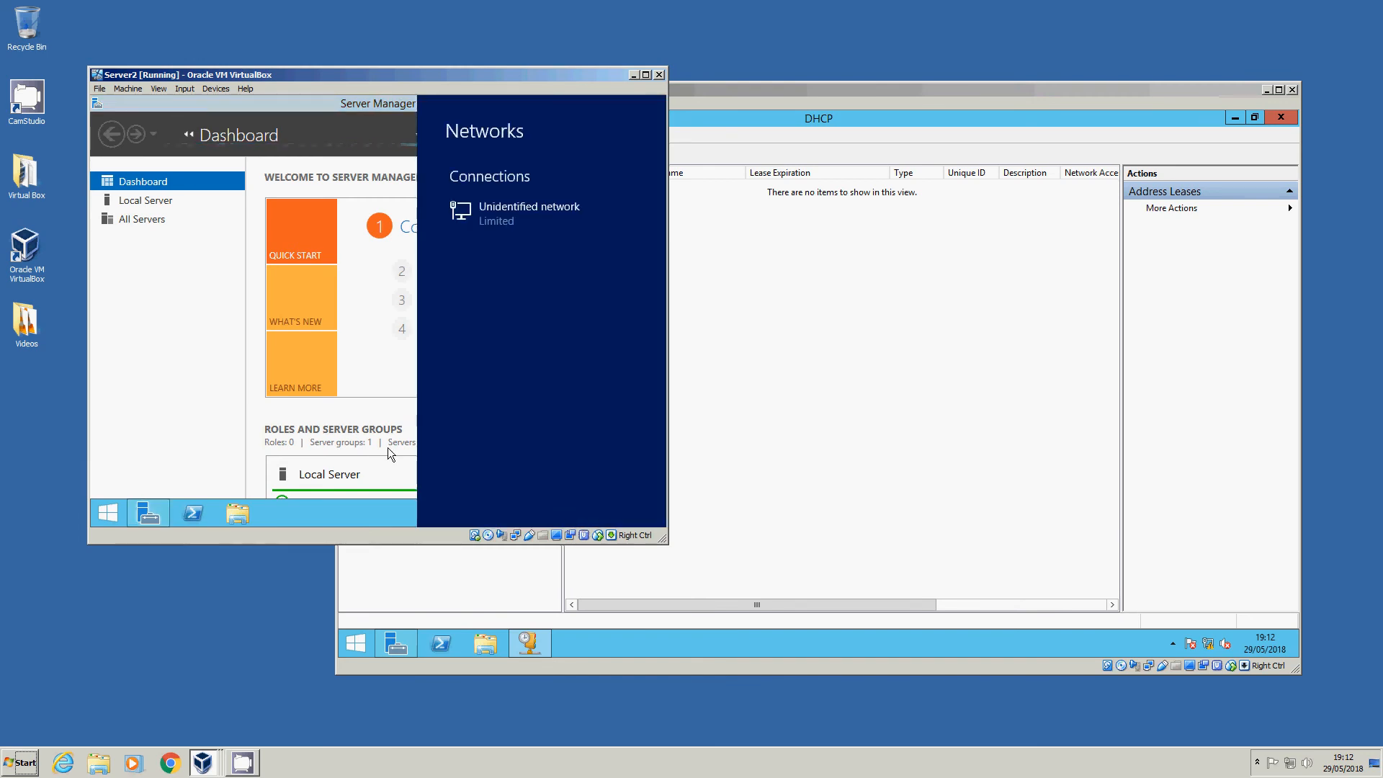
pyautogui.click(387, 447)
pyautogui.rightClick(576, 515)
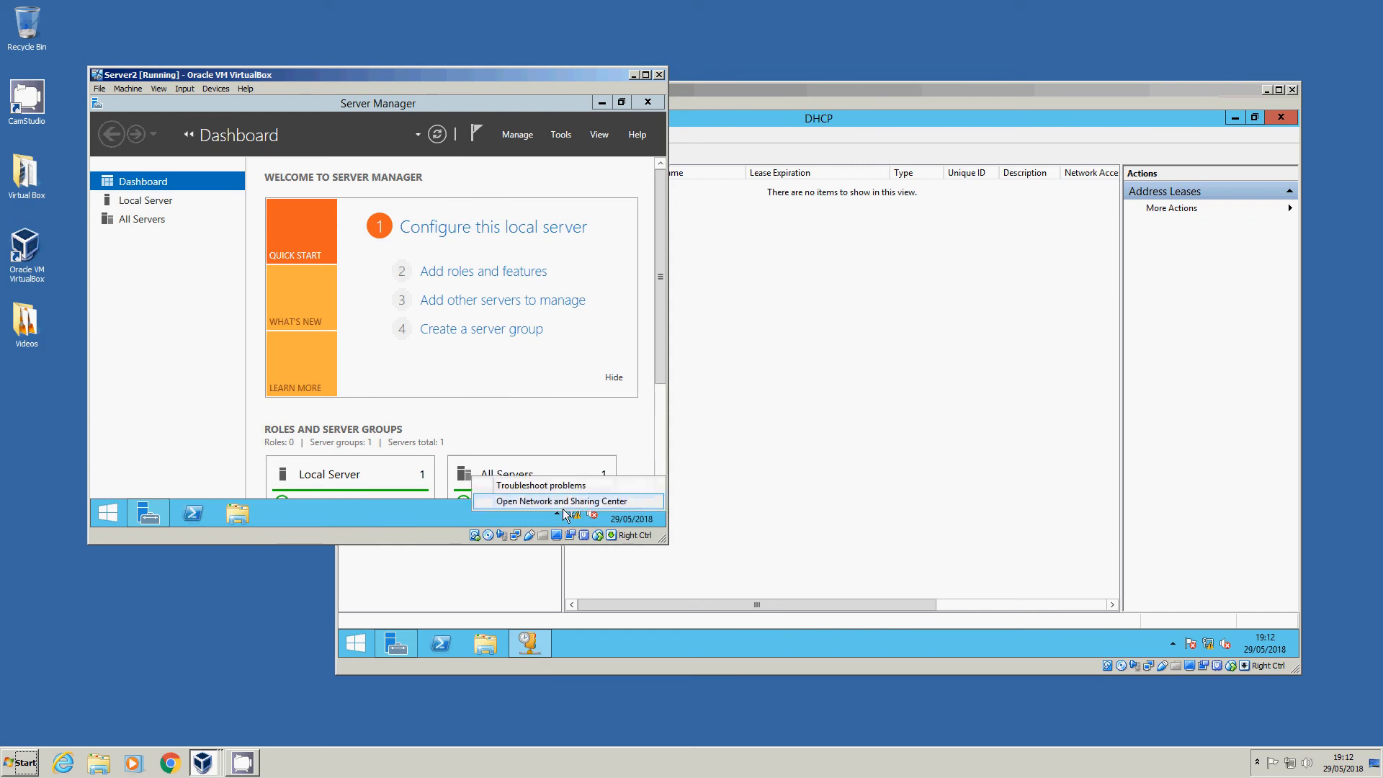
pyautogui.click(554, 503)
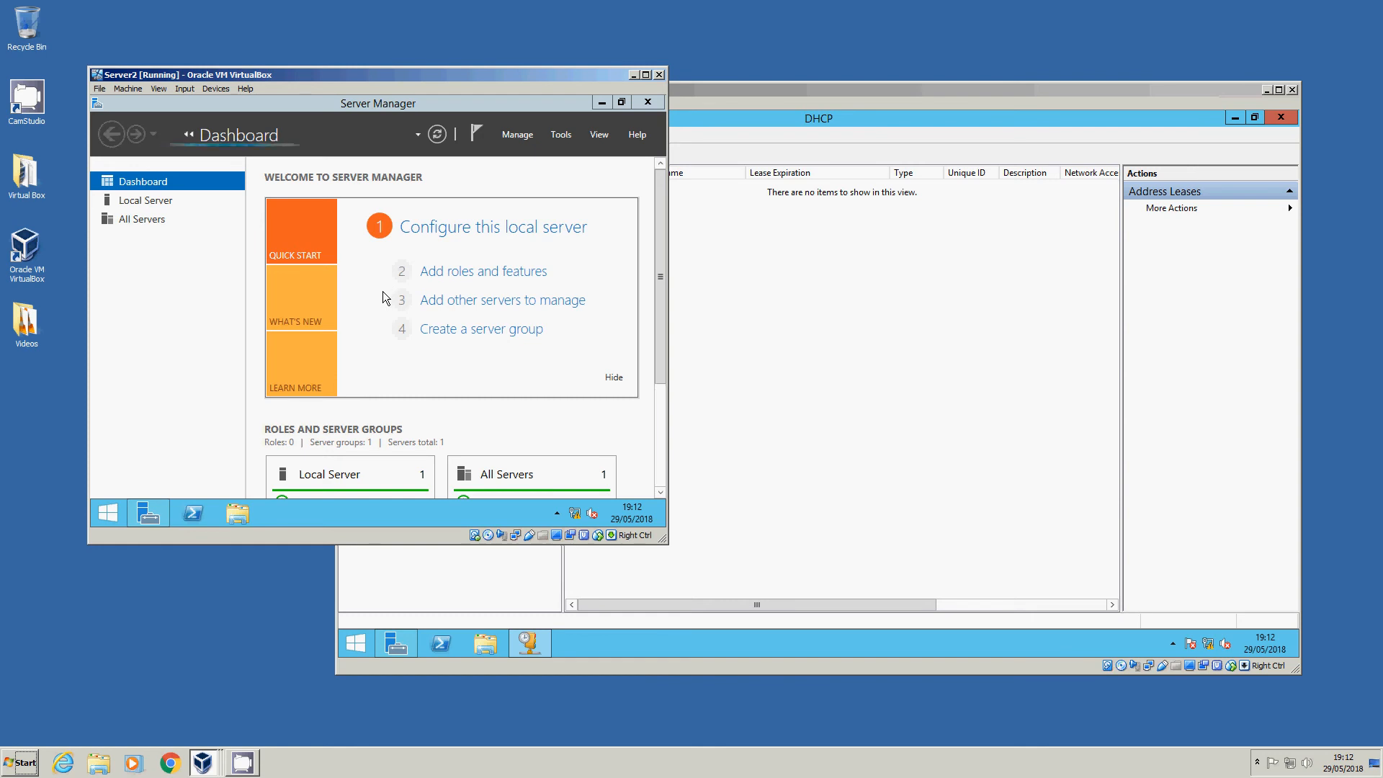
pyautogui.moveTo(661, 541); pyautogui.dragTo(1102, 656)
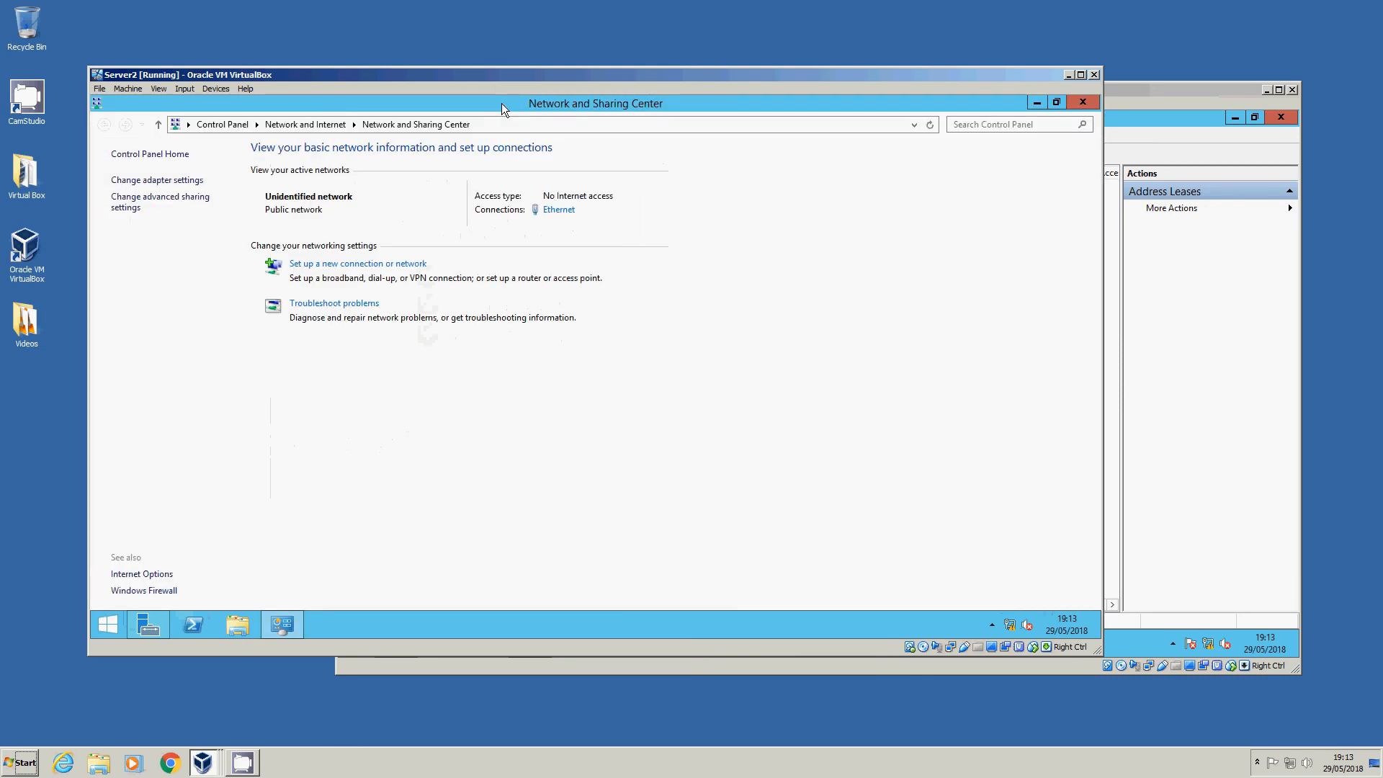
# Check the Ethernet adapter's IPv4 properties for automatic IP and DNS addressing, accept them, and close the network windows
pyautogui.click(166, 180)
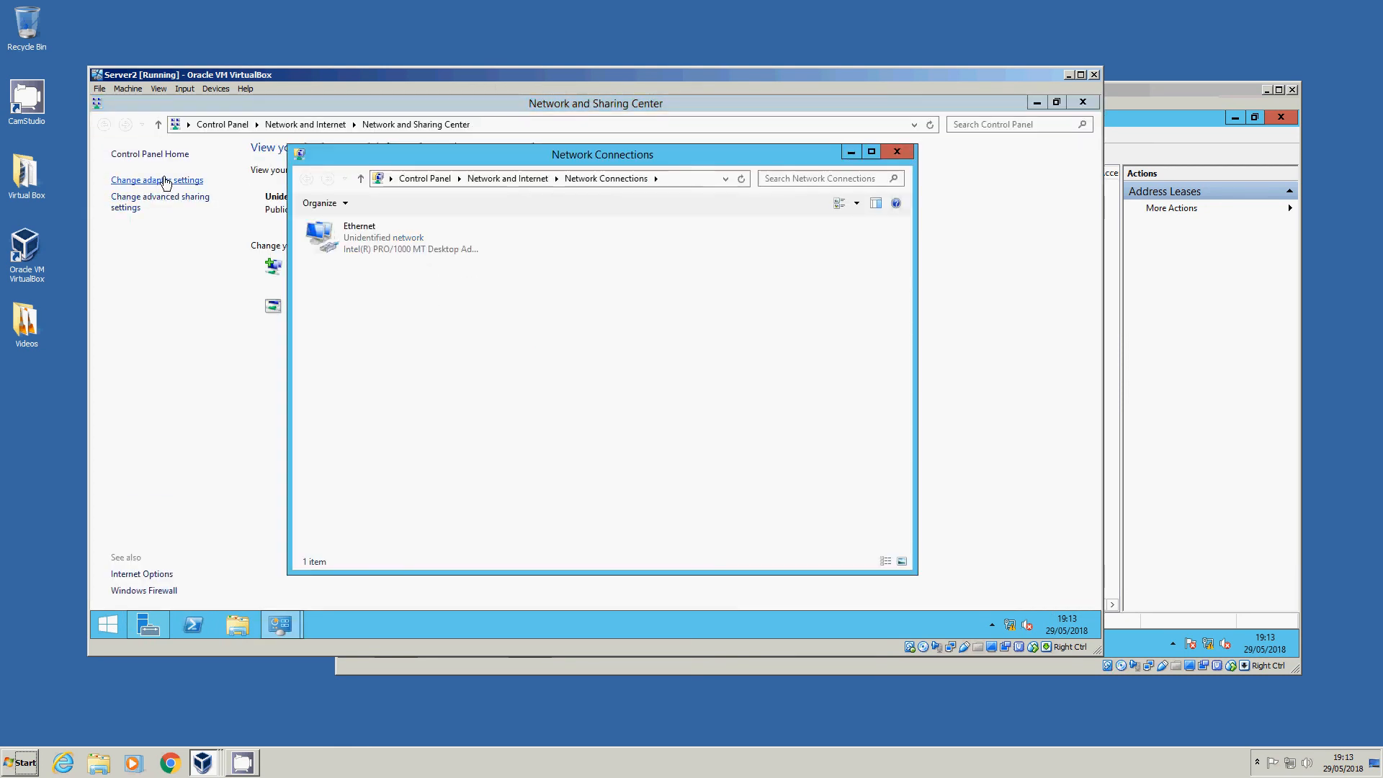
pyautogui.click(348, 248)
pyautogui.rightClick(348, 248)
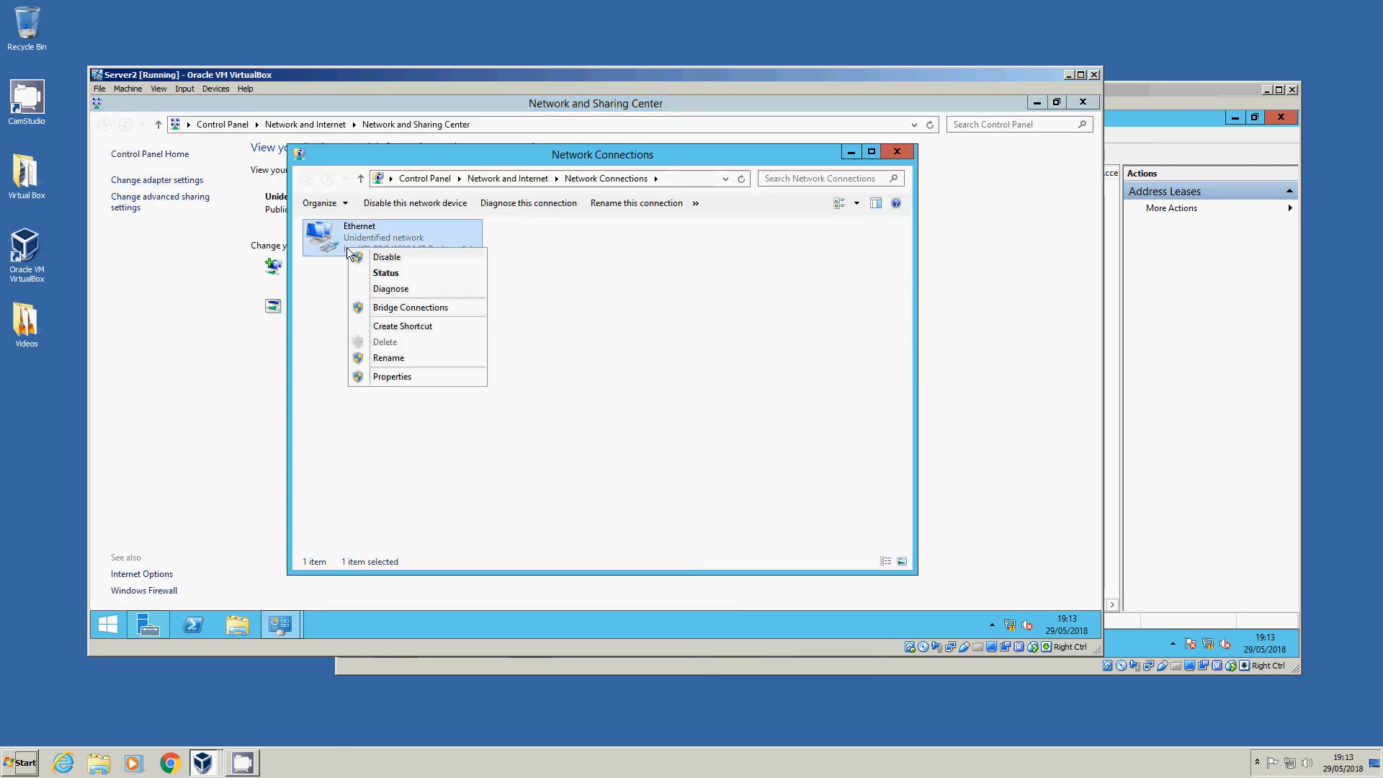
pyautogui.click(390, 376)
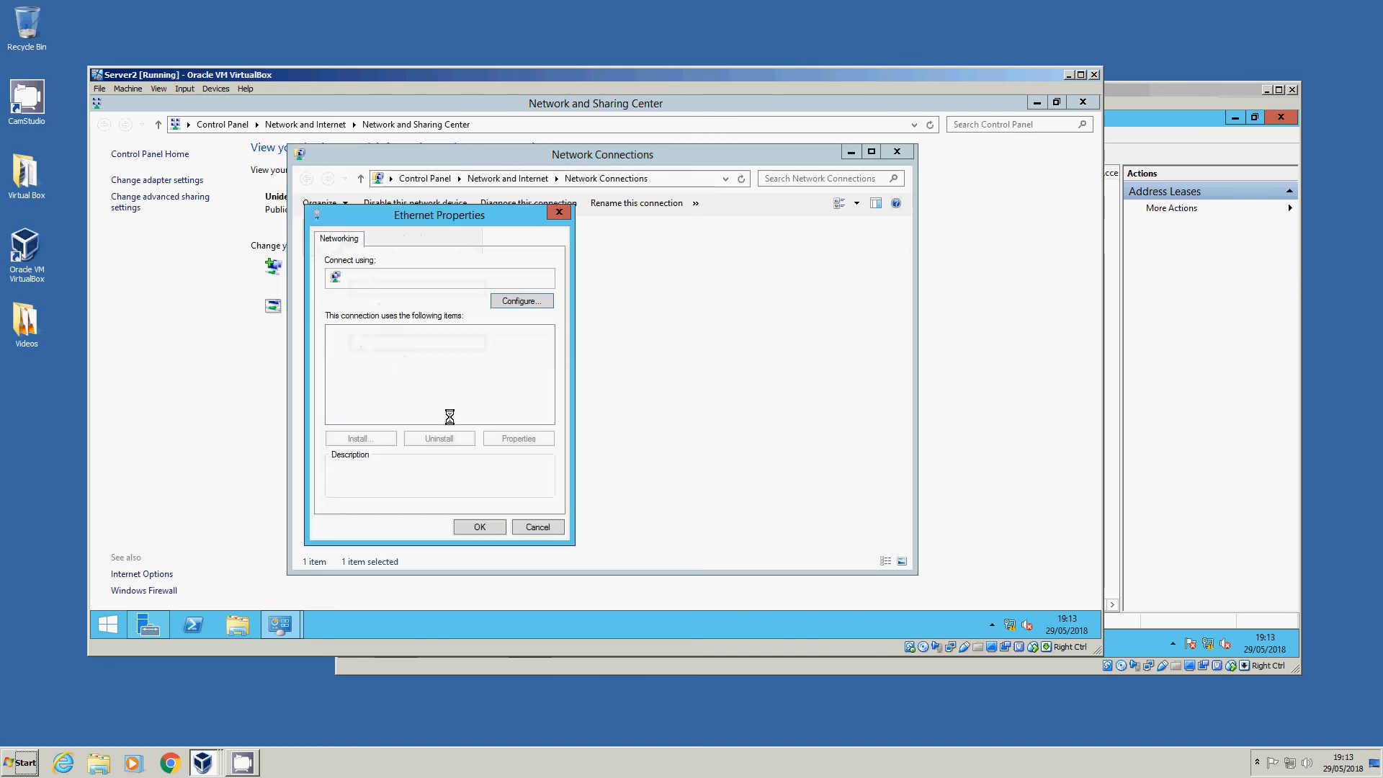
pyautogui.doubleClick(460, 418)
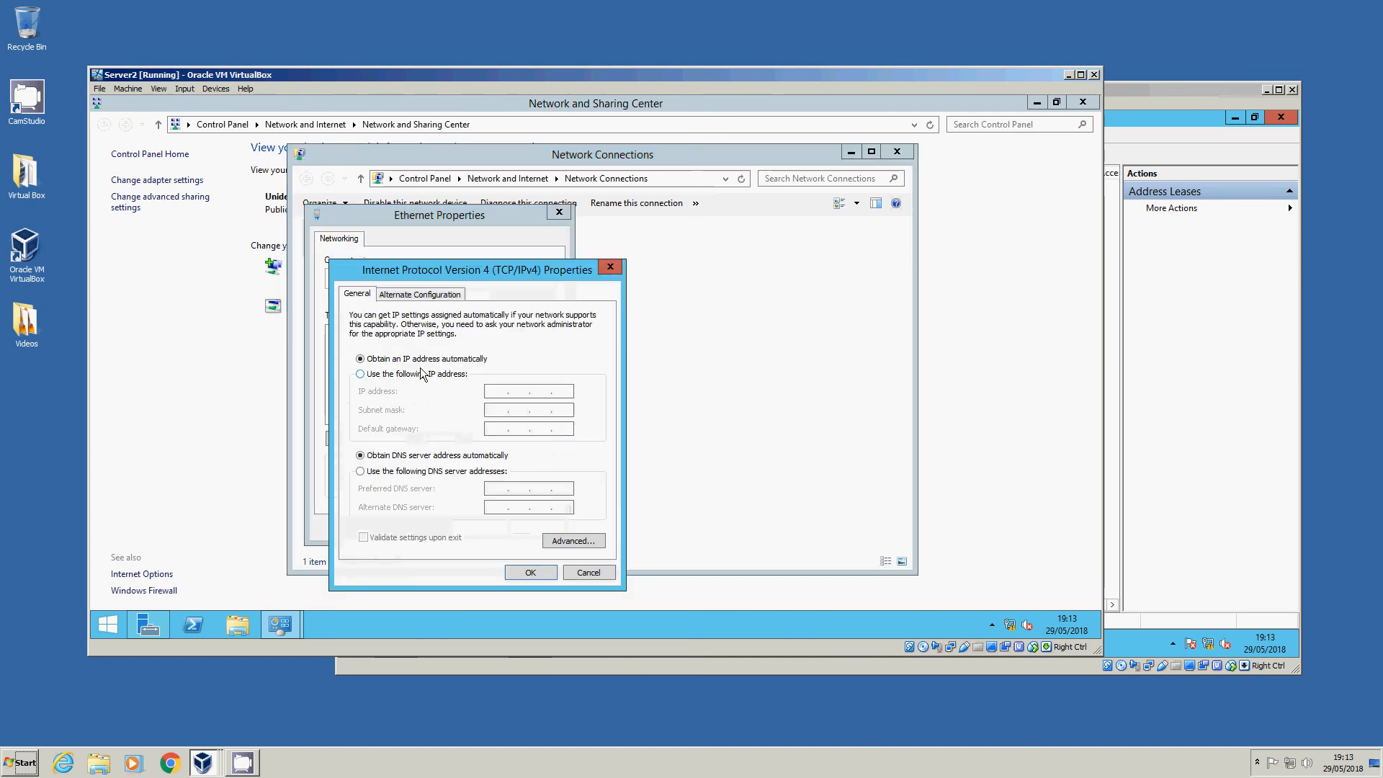
pyautogui.click(525, 574)
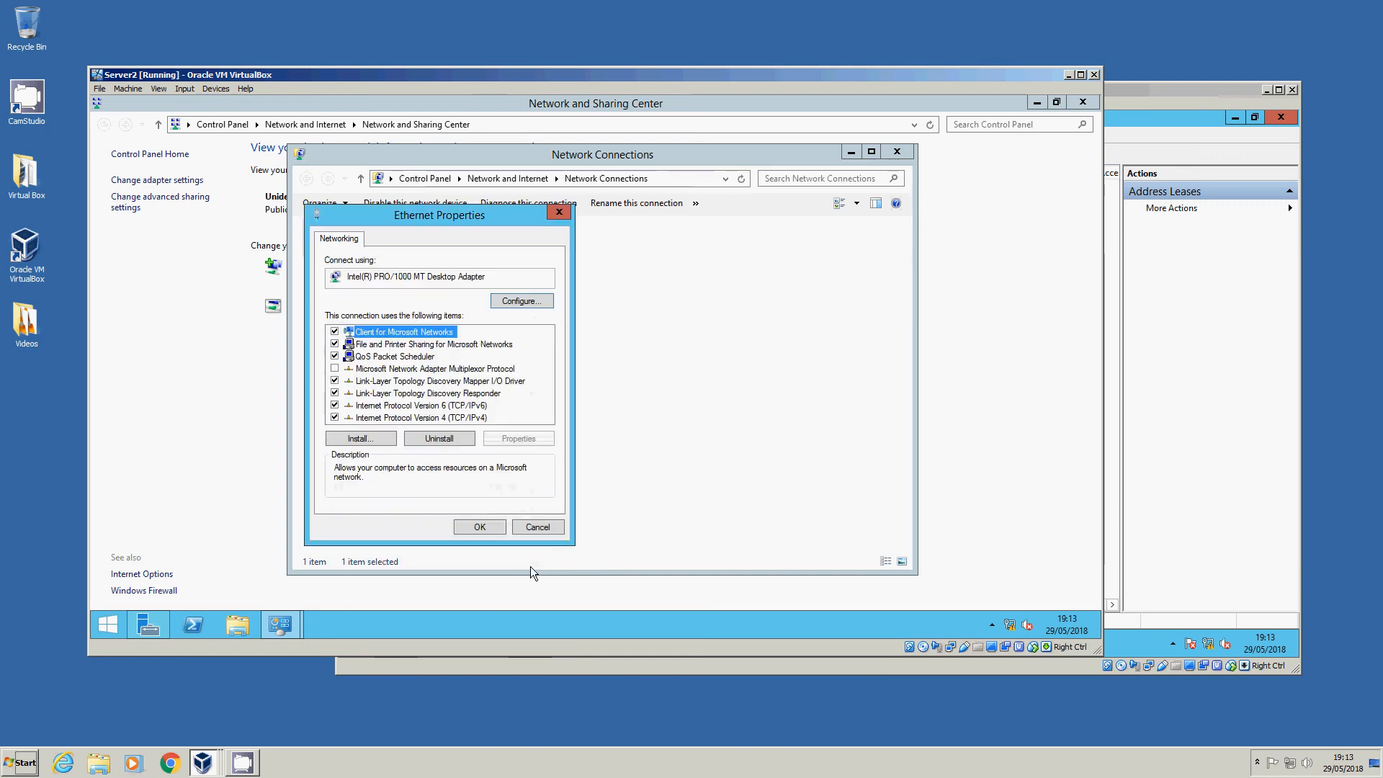
pyautogui.click(476, 528)
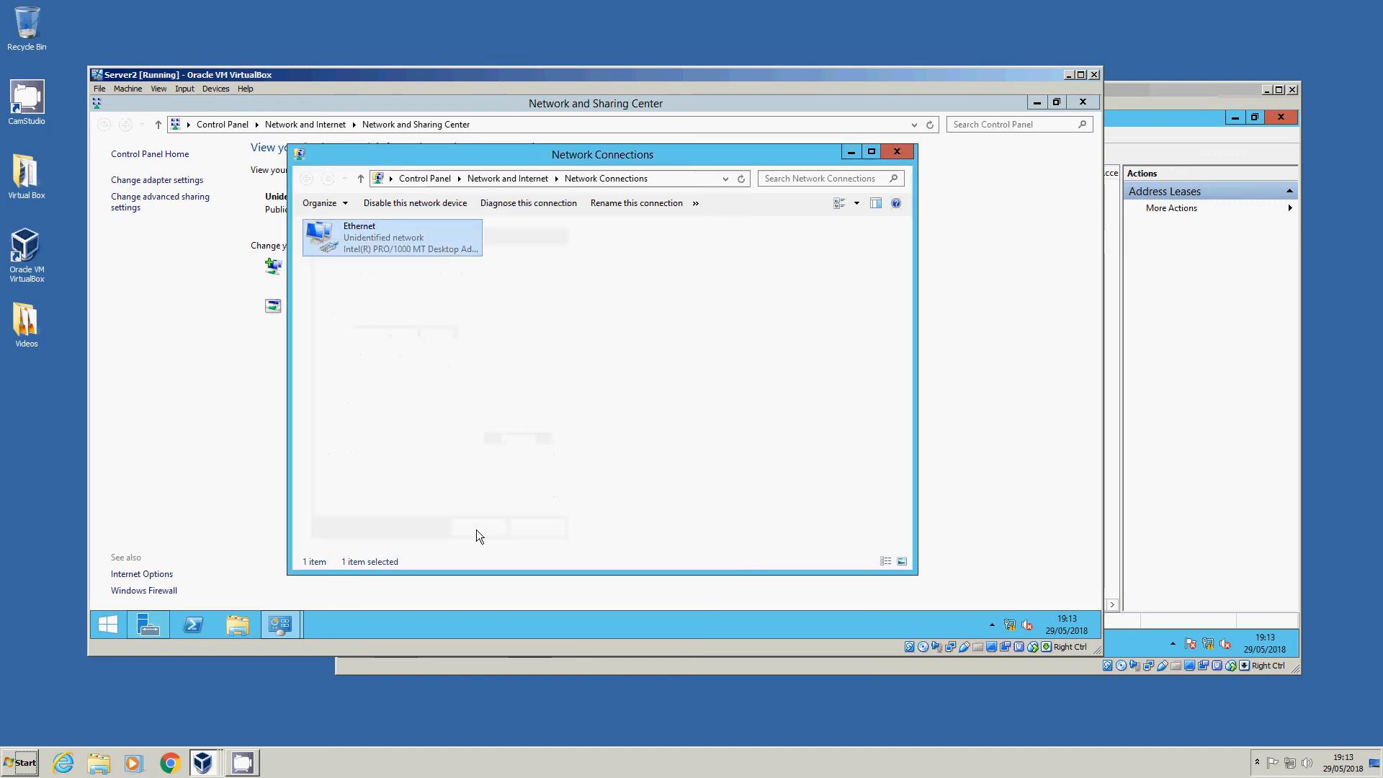
pyautogui.click(897, 152)
pyautogui.click(1082, 100)
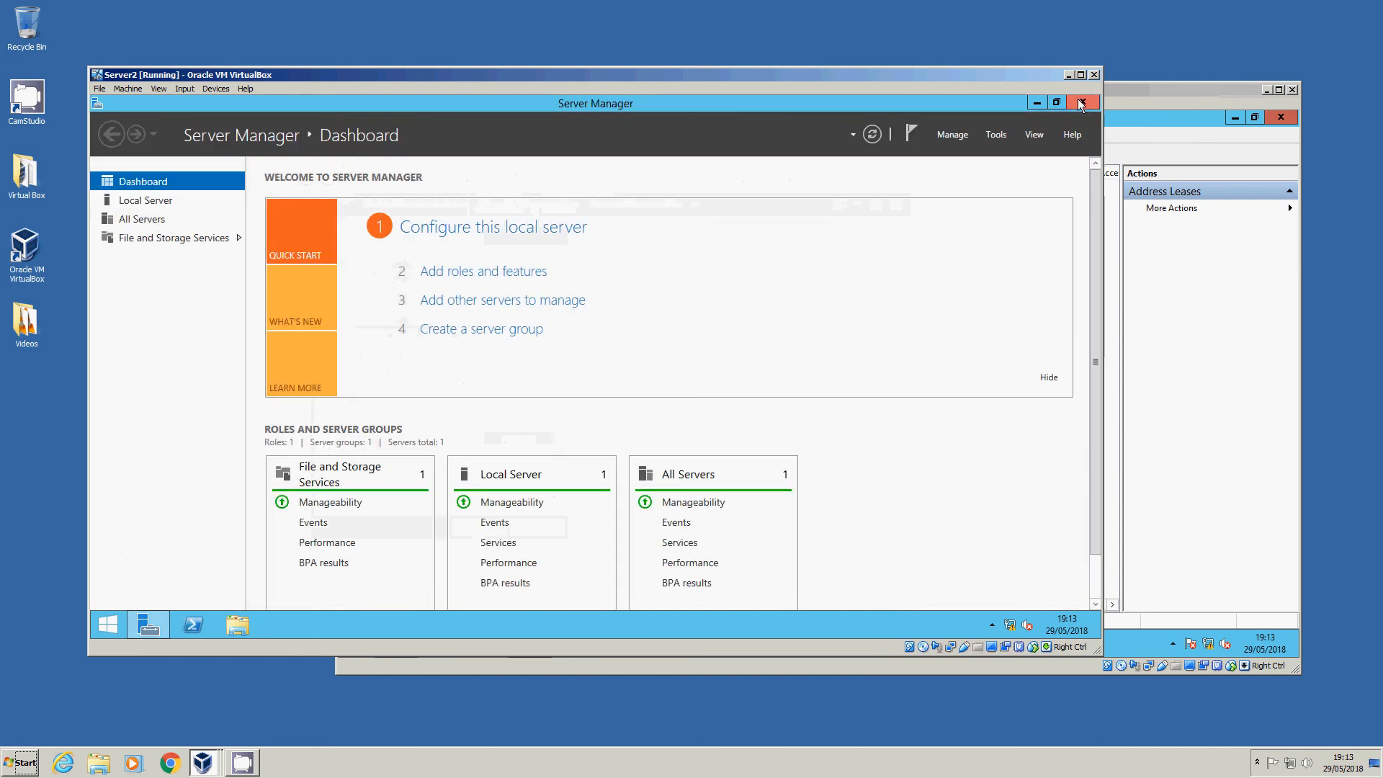
# Open an administrator Command Prompt on Server2 and run ipconfig to view its current IP configuration
pyautogui.rightClick(105, 625)
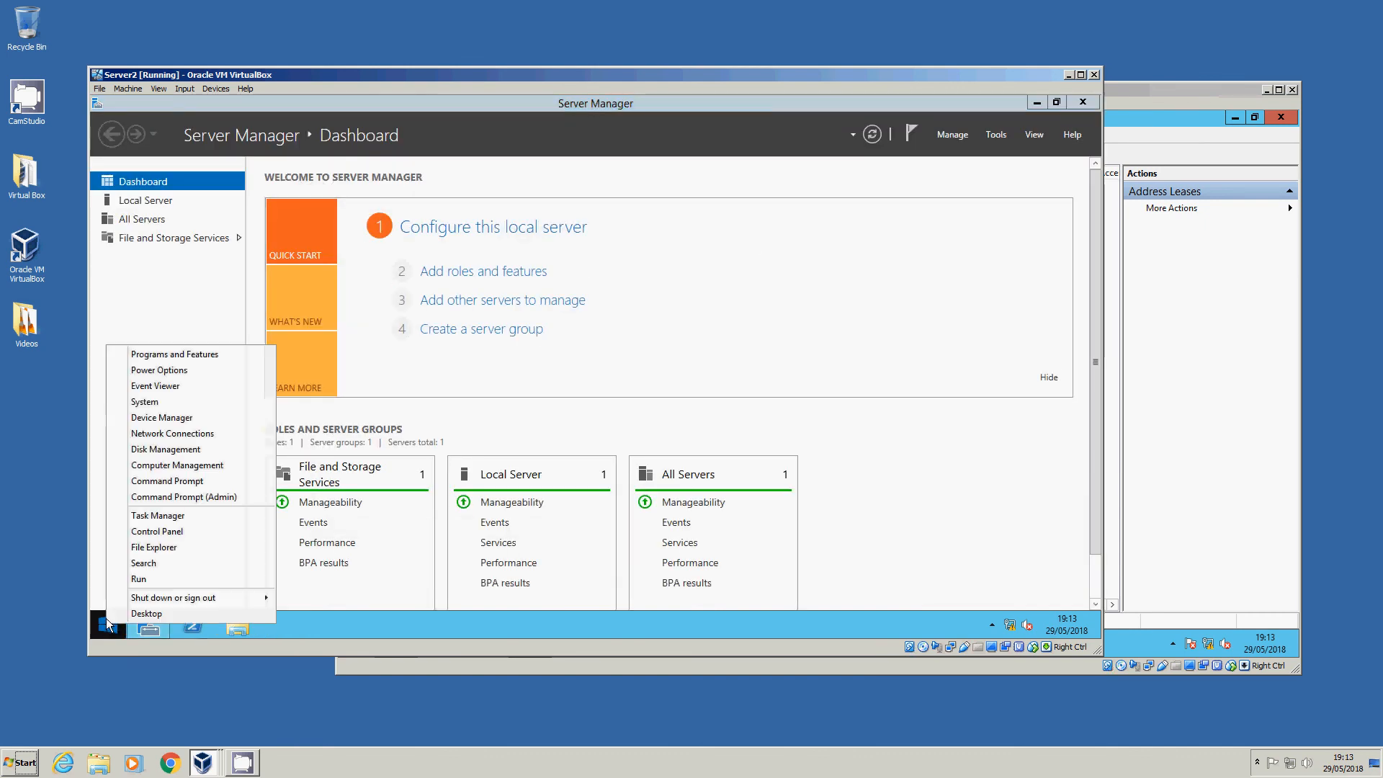
pyautogui.click(162, 496)
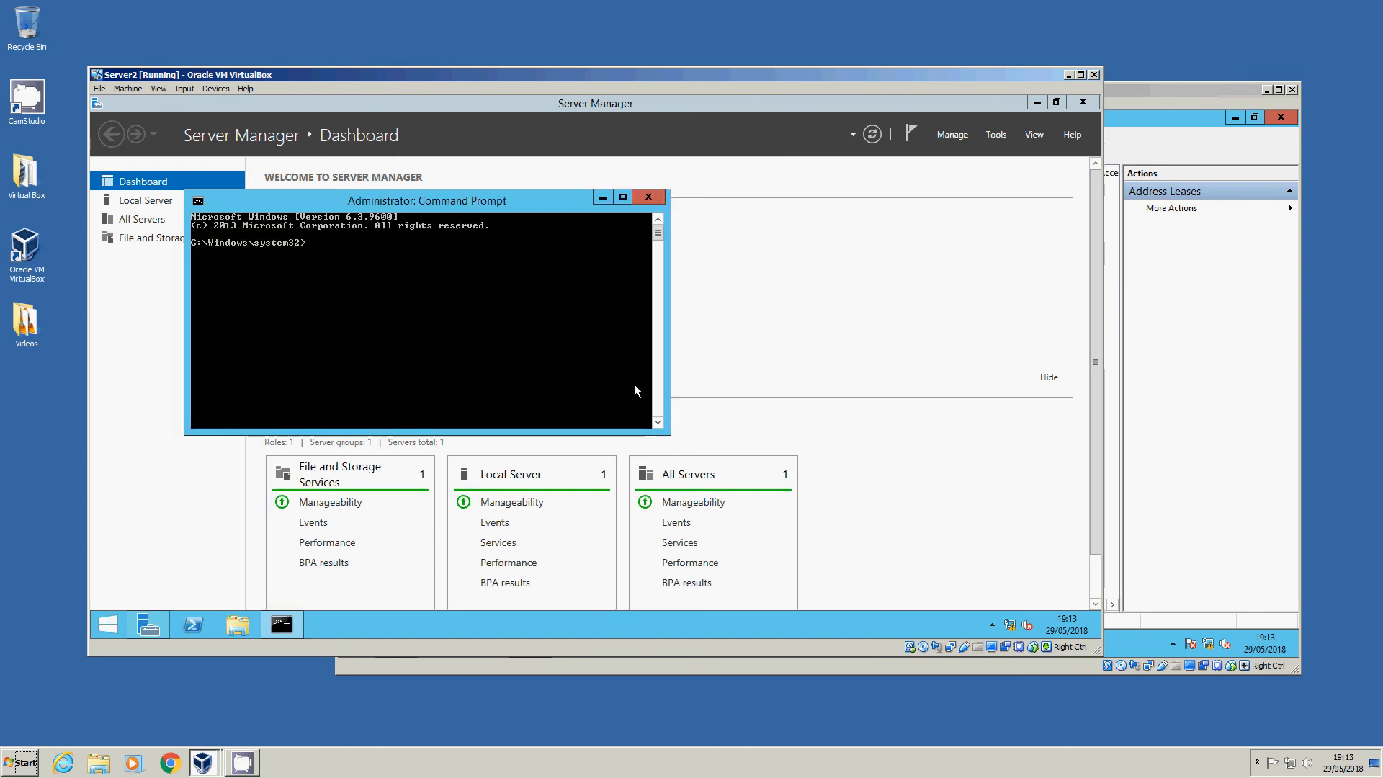
pyautogui.moveTo(454, 200); pyautogui.dragTo(552, 244)
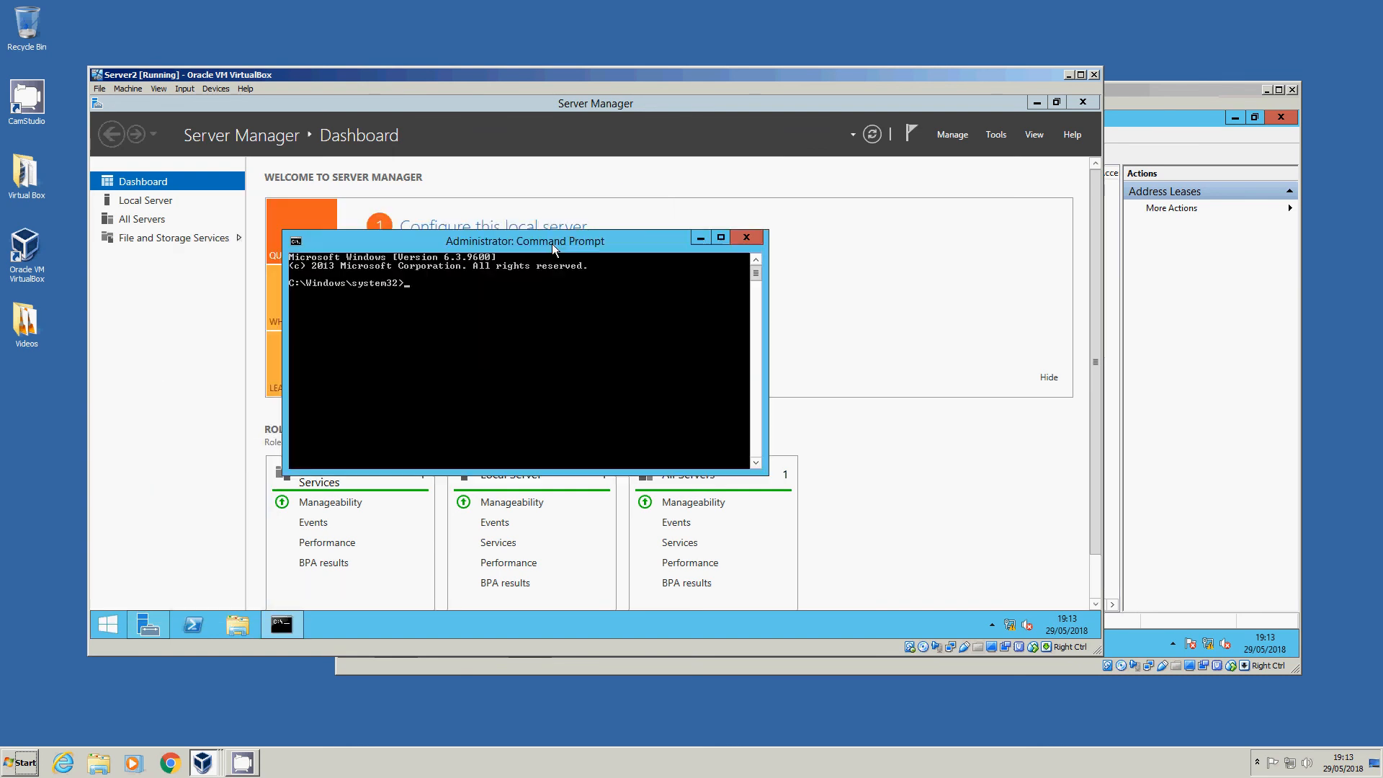
pyautogui.write('ipconfig')
pyautogui.press('Return')
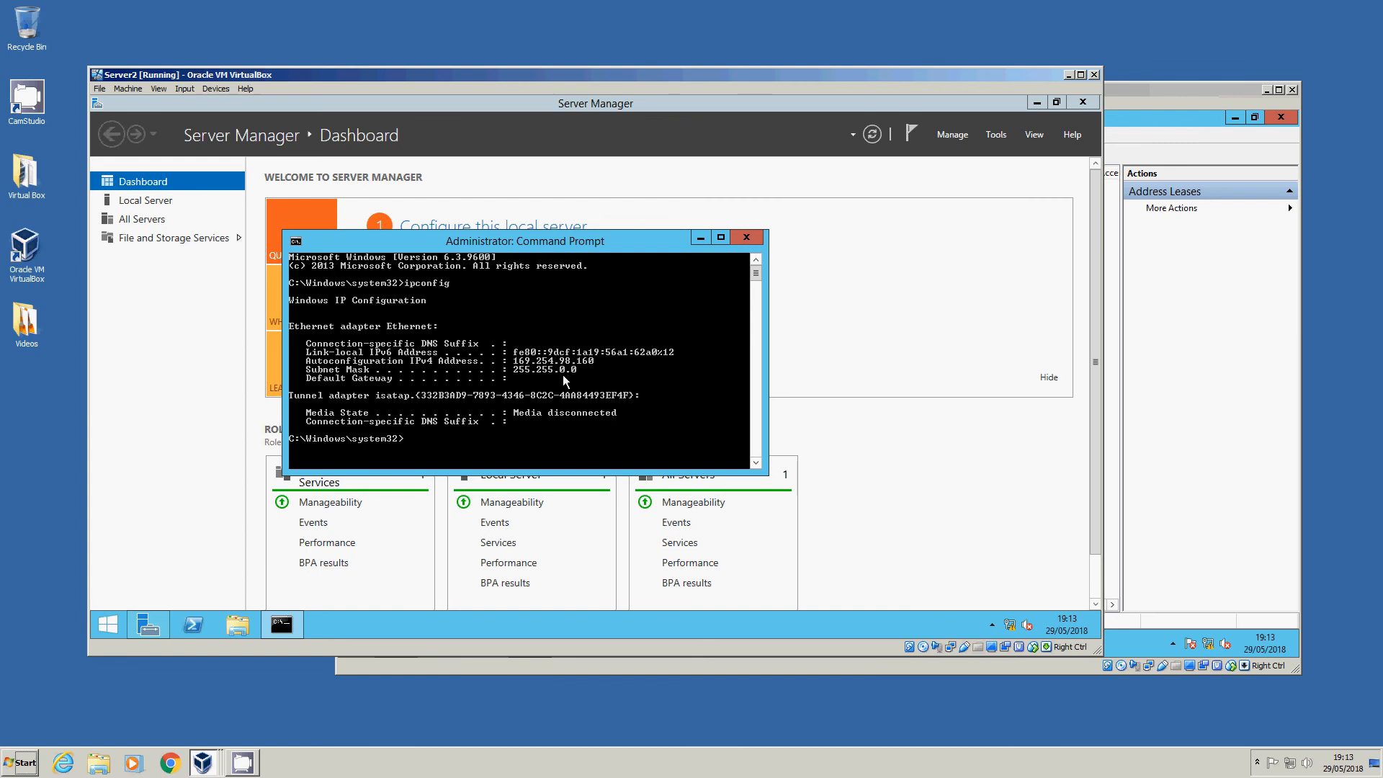
# Request a DHCP lease with ipconfig /renew and allow device discovery on the Training.local network
pyautogui.write('ipconfig /renew')
pyautogui.press('Return')
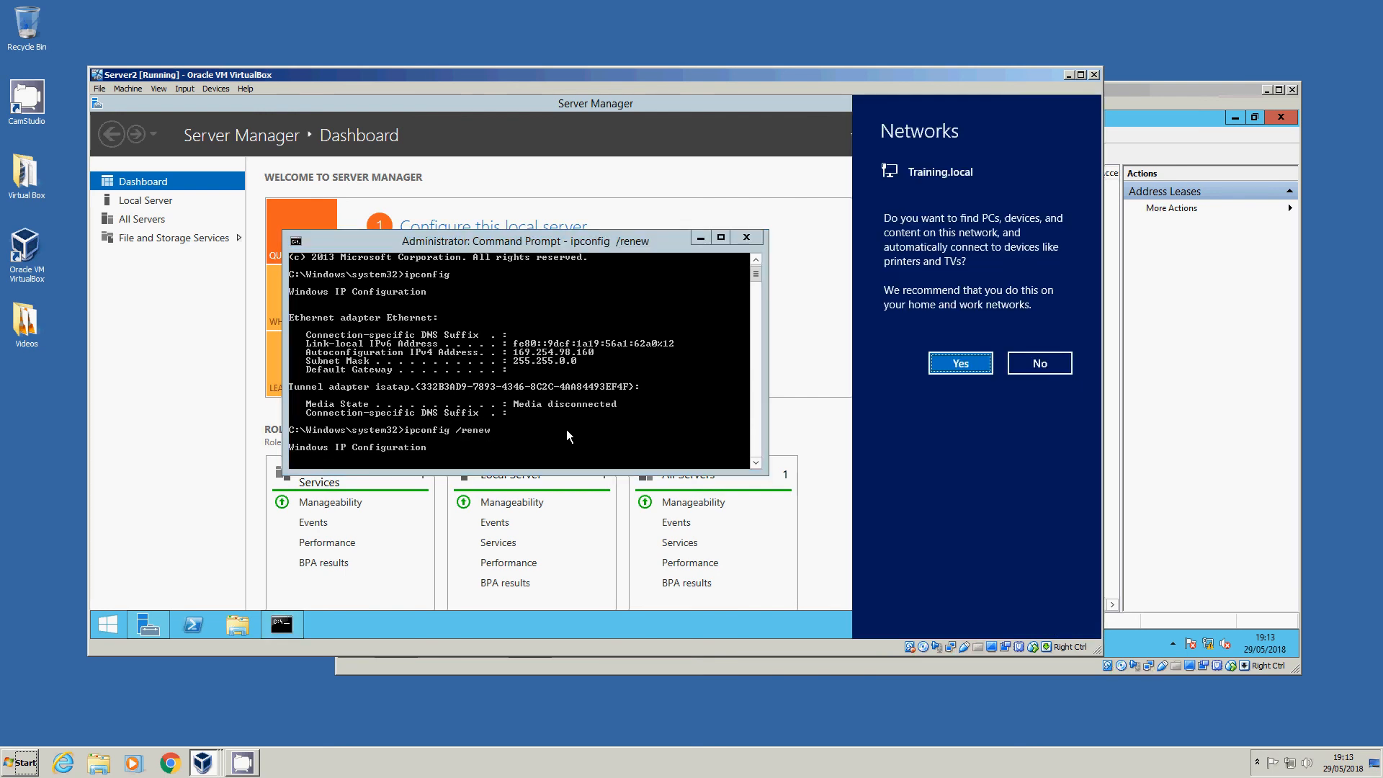
pyautogui.click(958, 364)
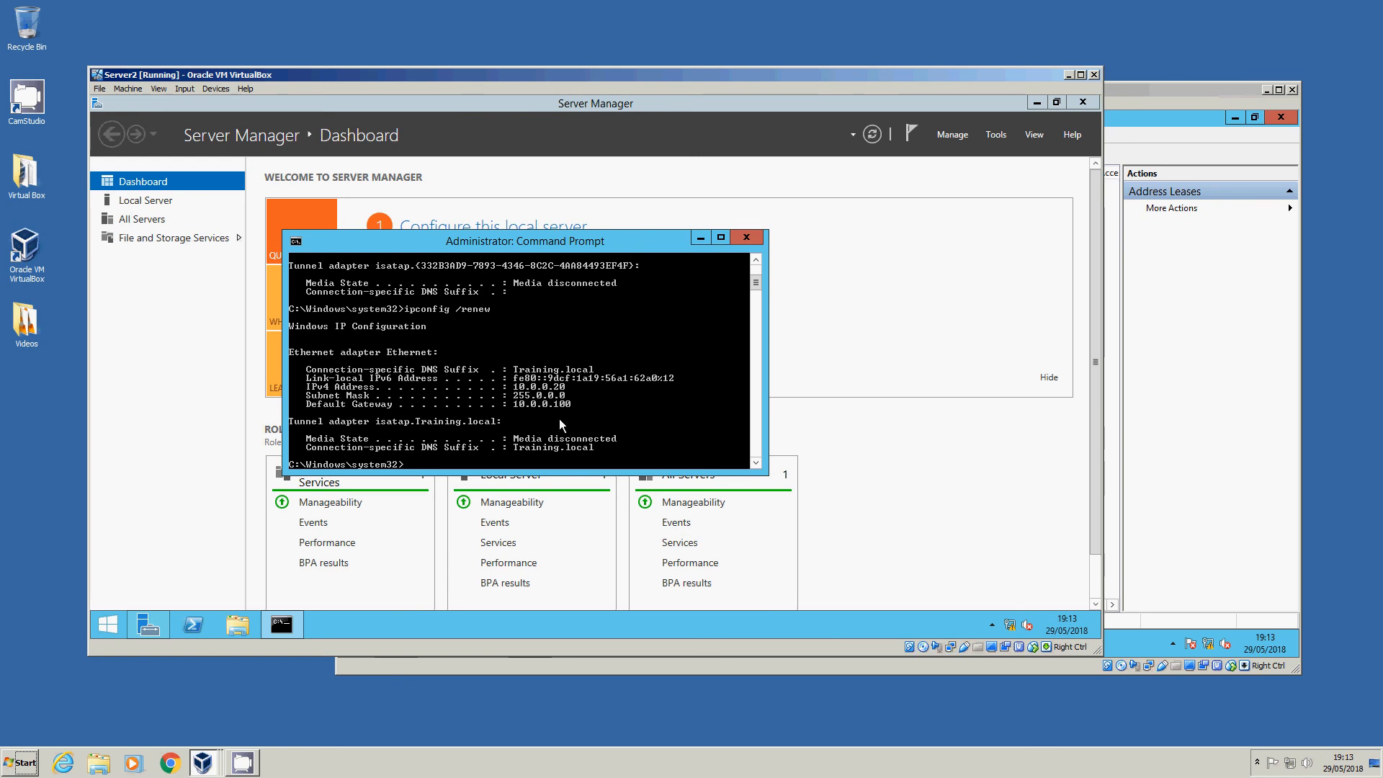
# Run ipconfig /all, review the Ethernet adapter's lease, DHCP server and DNS details, and close the Command Prompt
pyautogui.press('Up')
pyautogui.press('BackSpace')
pyautogui.press('BackSpace')
pyautogui.press('BackSpace')
pyautogui.press('BackSpace')
pyautogui.write('all')
pyautogui.press('Return')
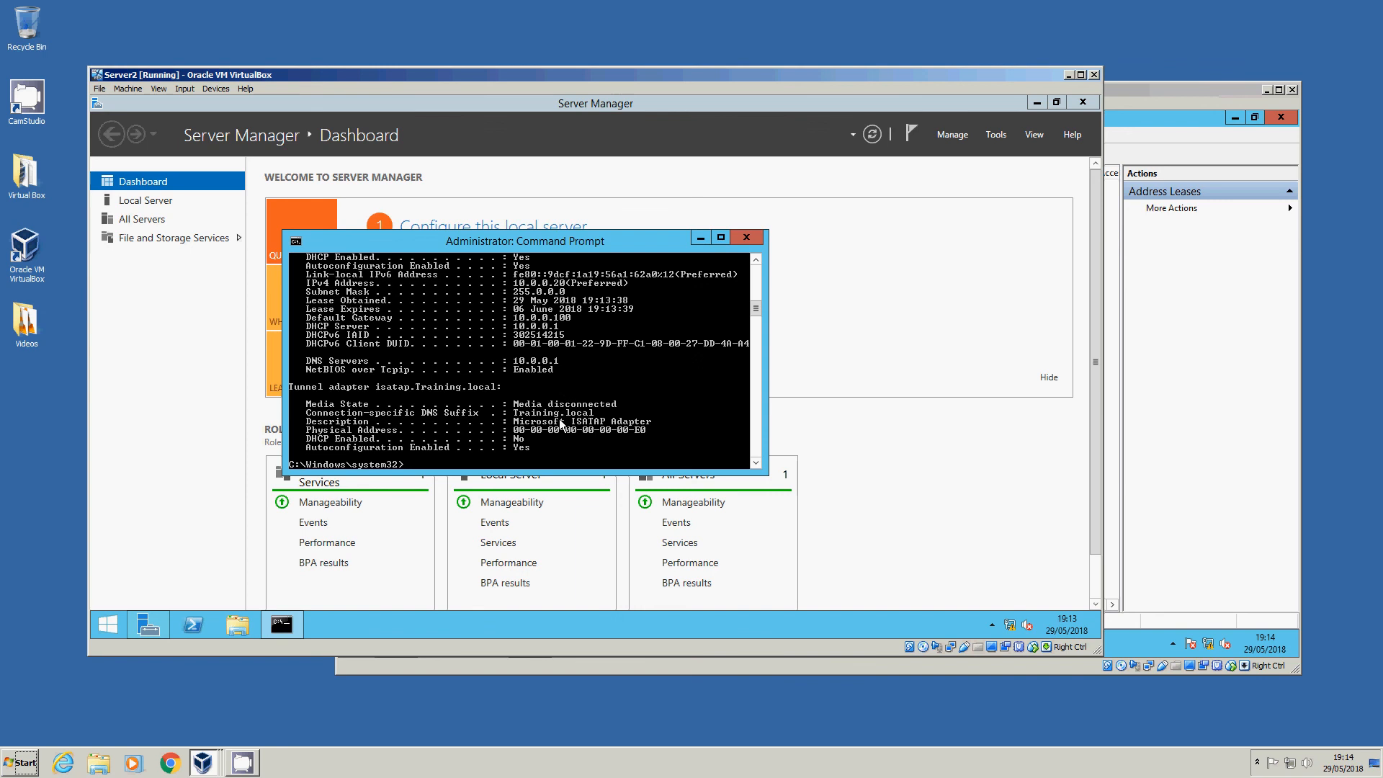
pyautogui.scroll(1, 585, 377)
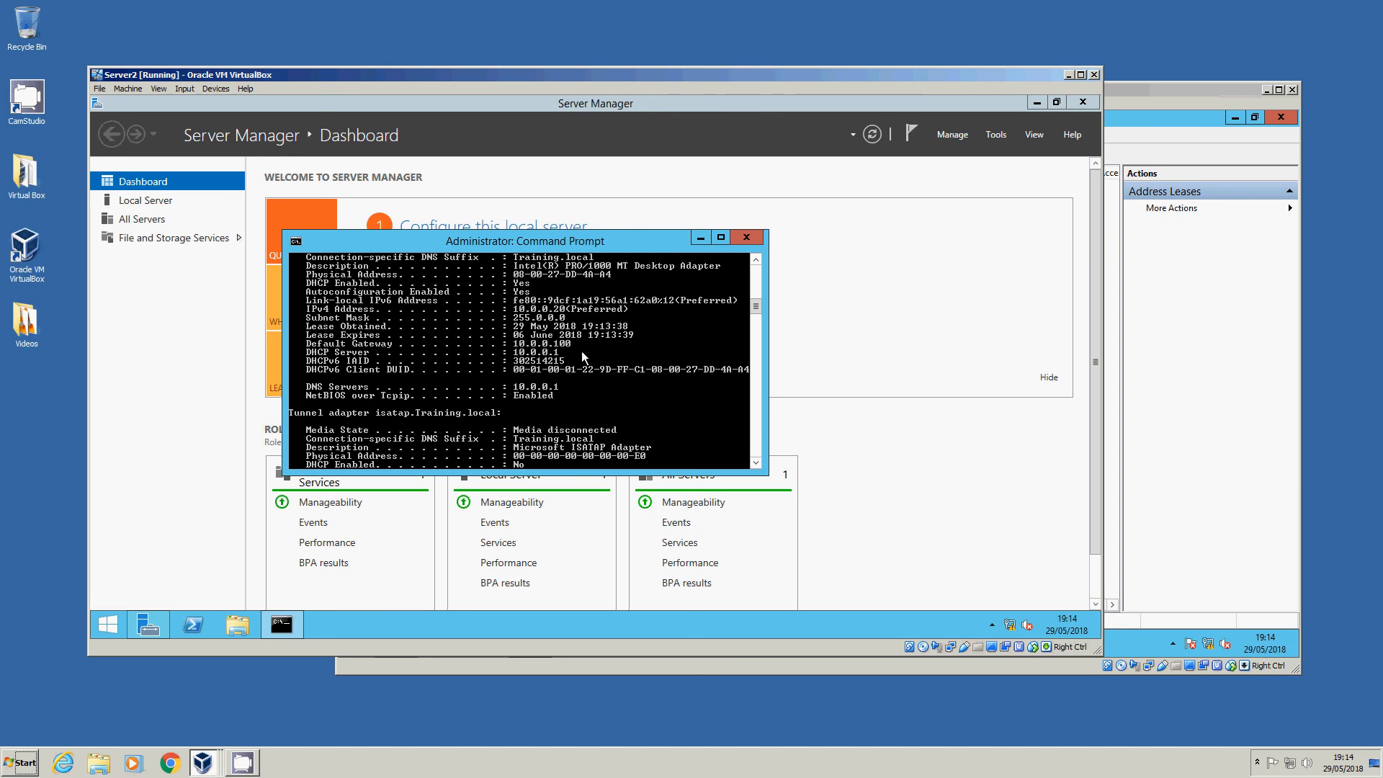
pyautogui.scroll(3, 638, 361)
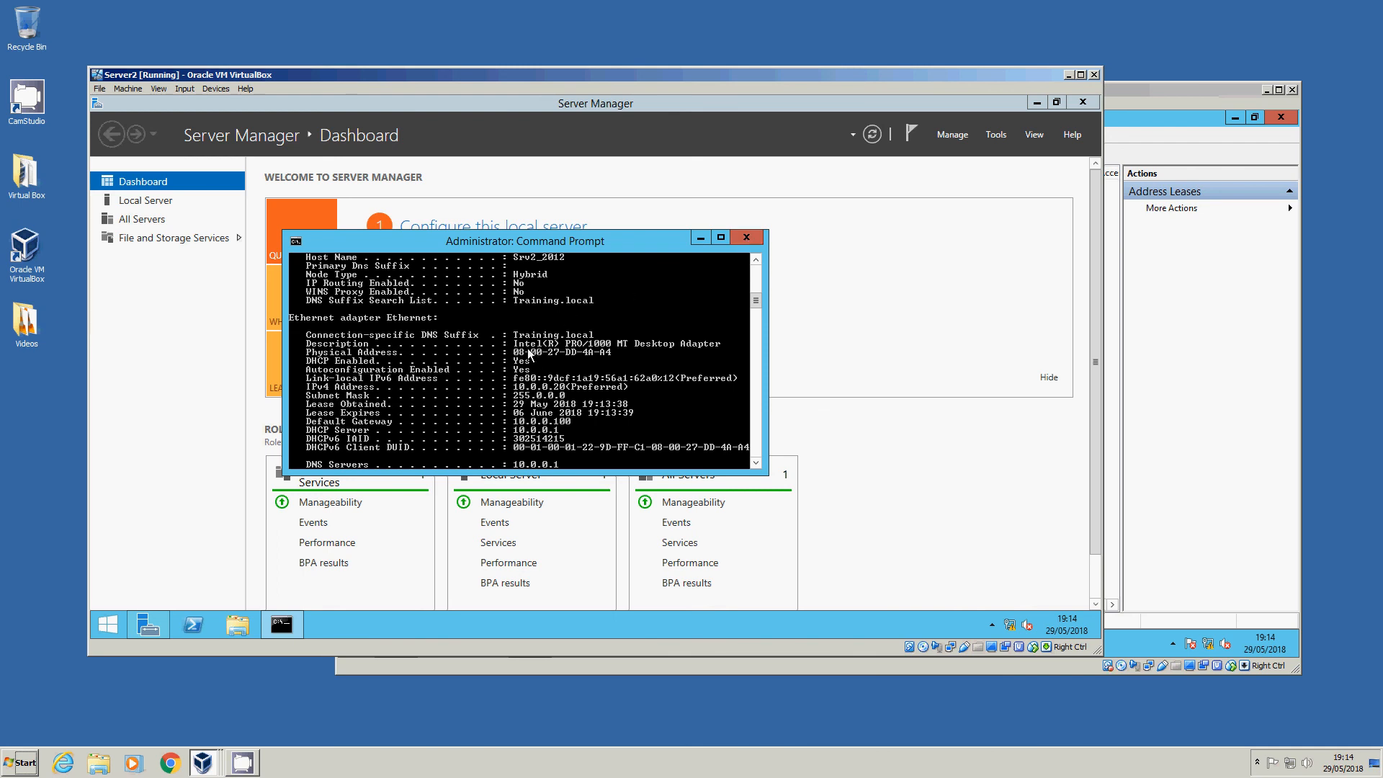
pyautogui.click(749, 239)
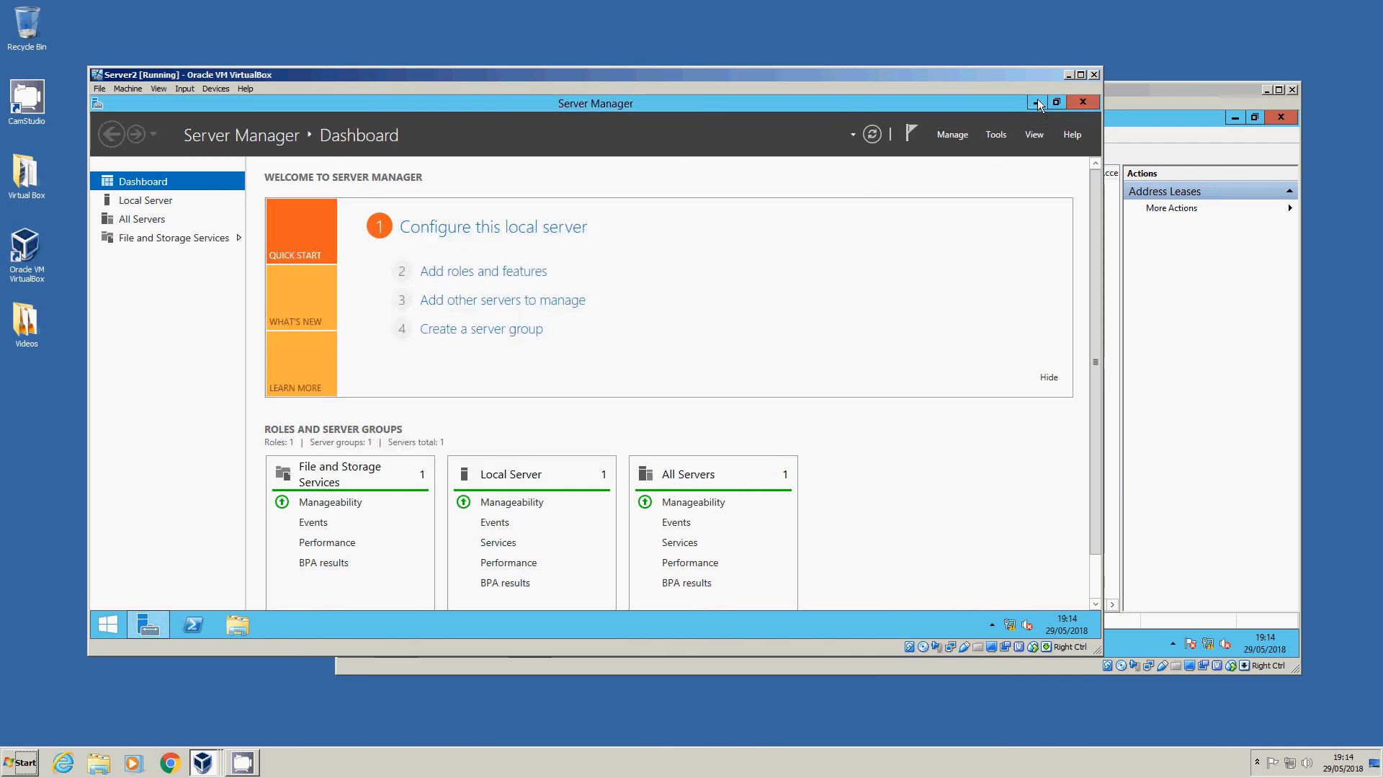
# Check the Ethernet entry in Server2's Local Server properties, and refresh the Training scope's address leases on Server1
pyautogui.click(147, 200)
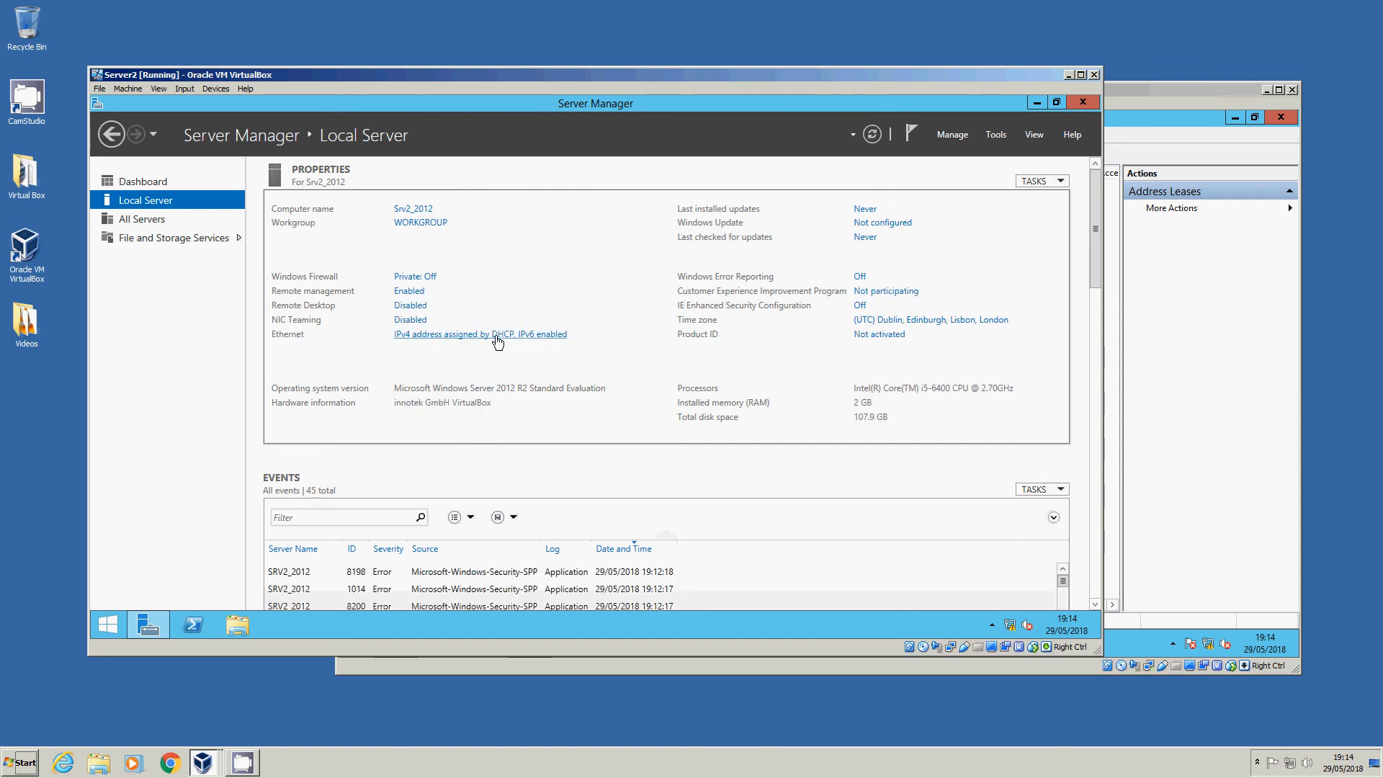
pyautogui.click(1172, 326)
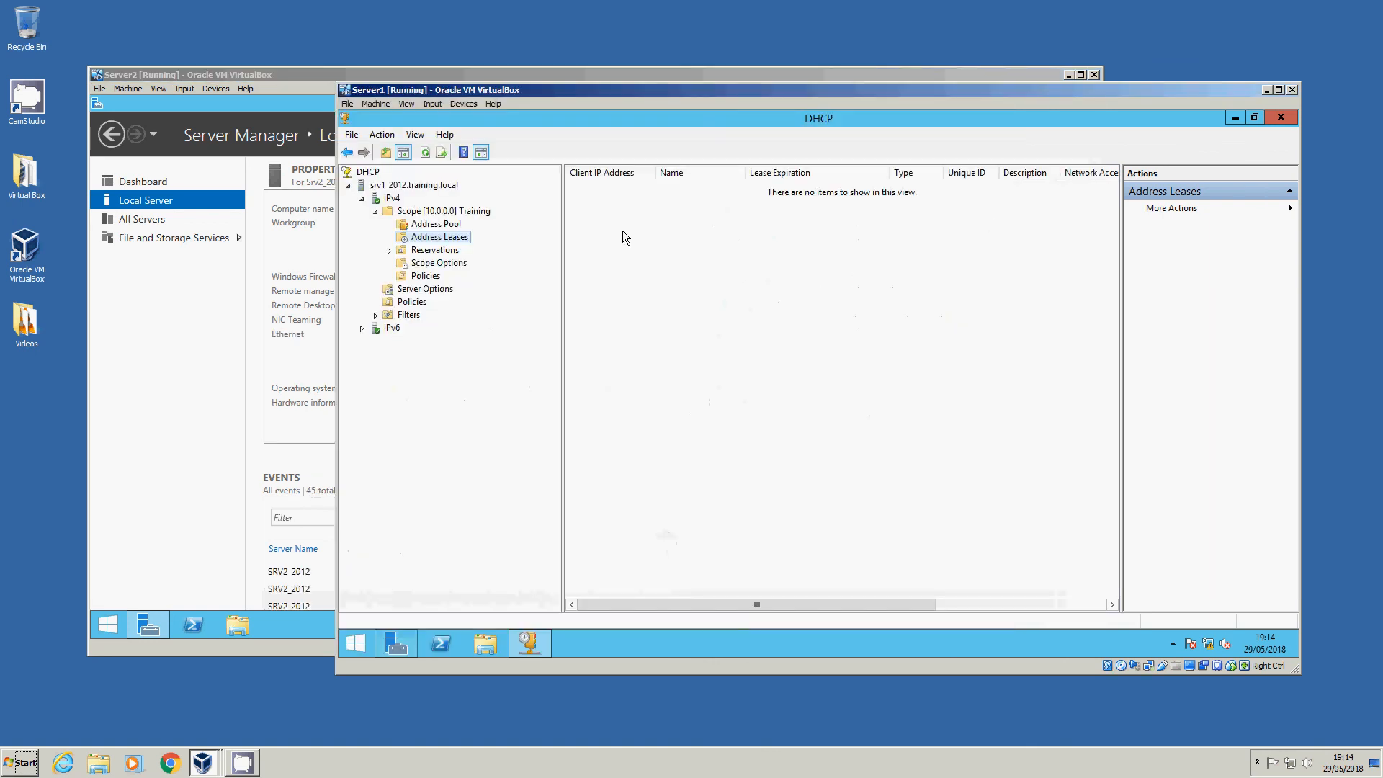
pyautogui.rightClick(451, 239)
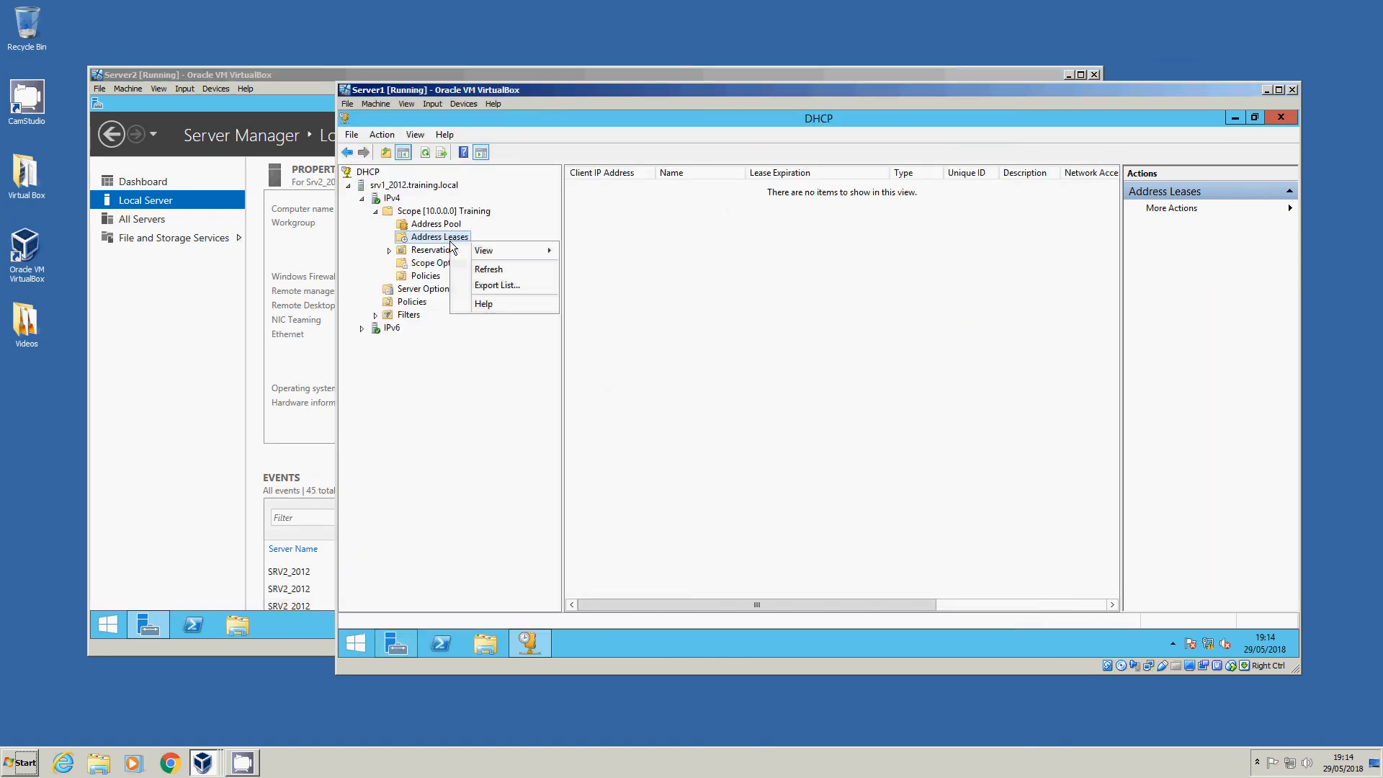
pyautogui.click(488, 269)
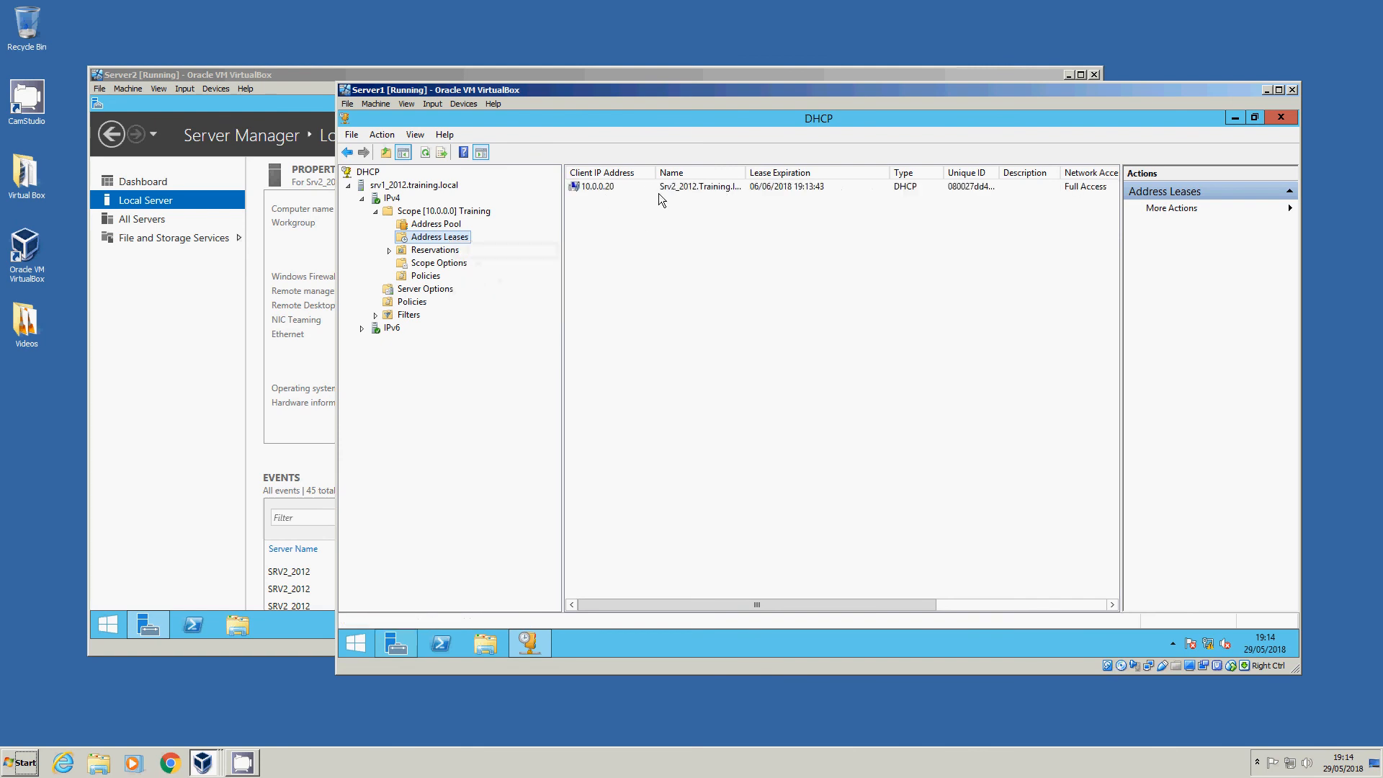
# Return to Server2 and close Server Manager
pyautogui.click(184, 331)
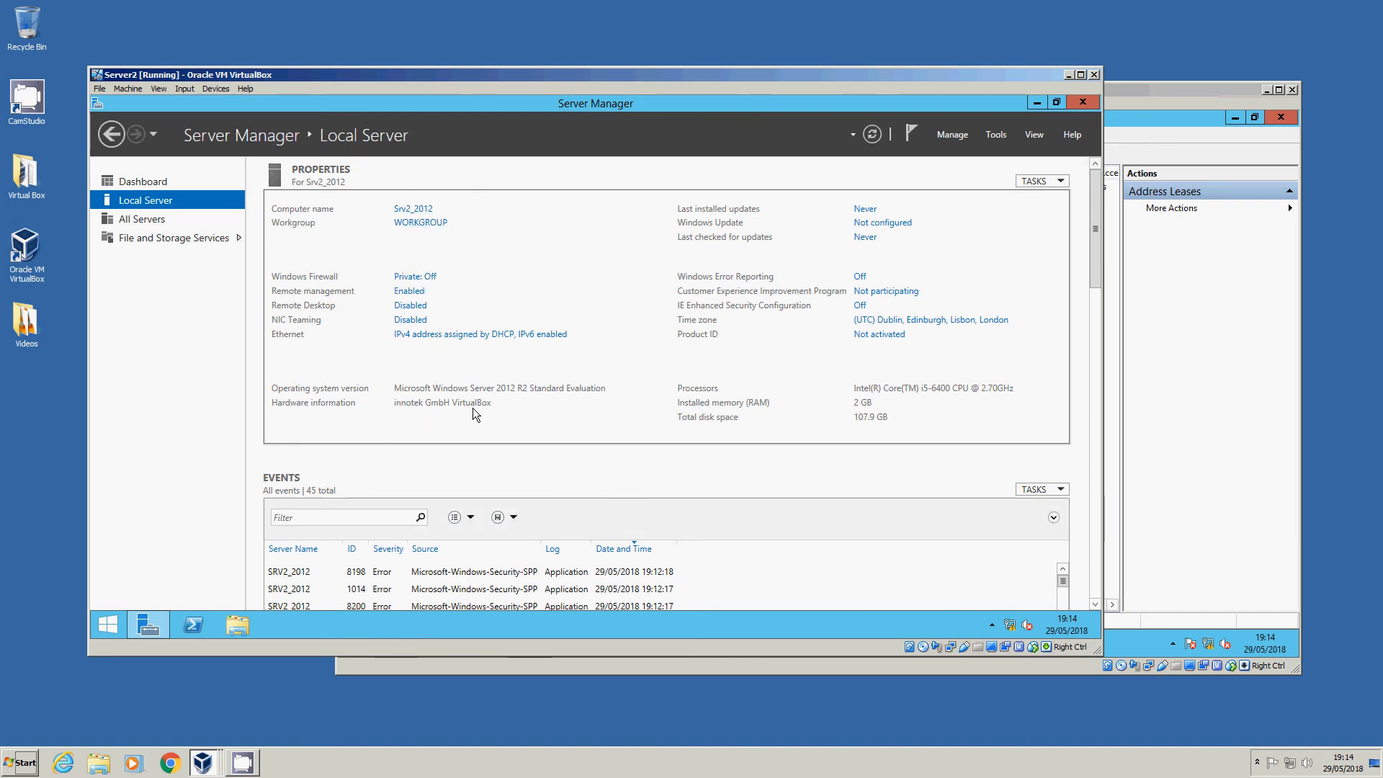
pyautogui.click(1084, 103)
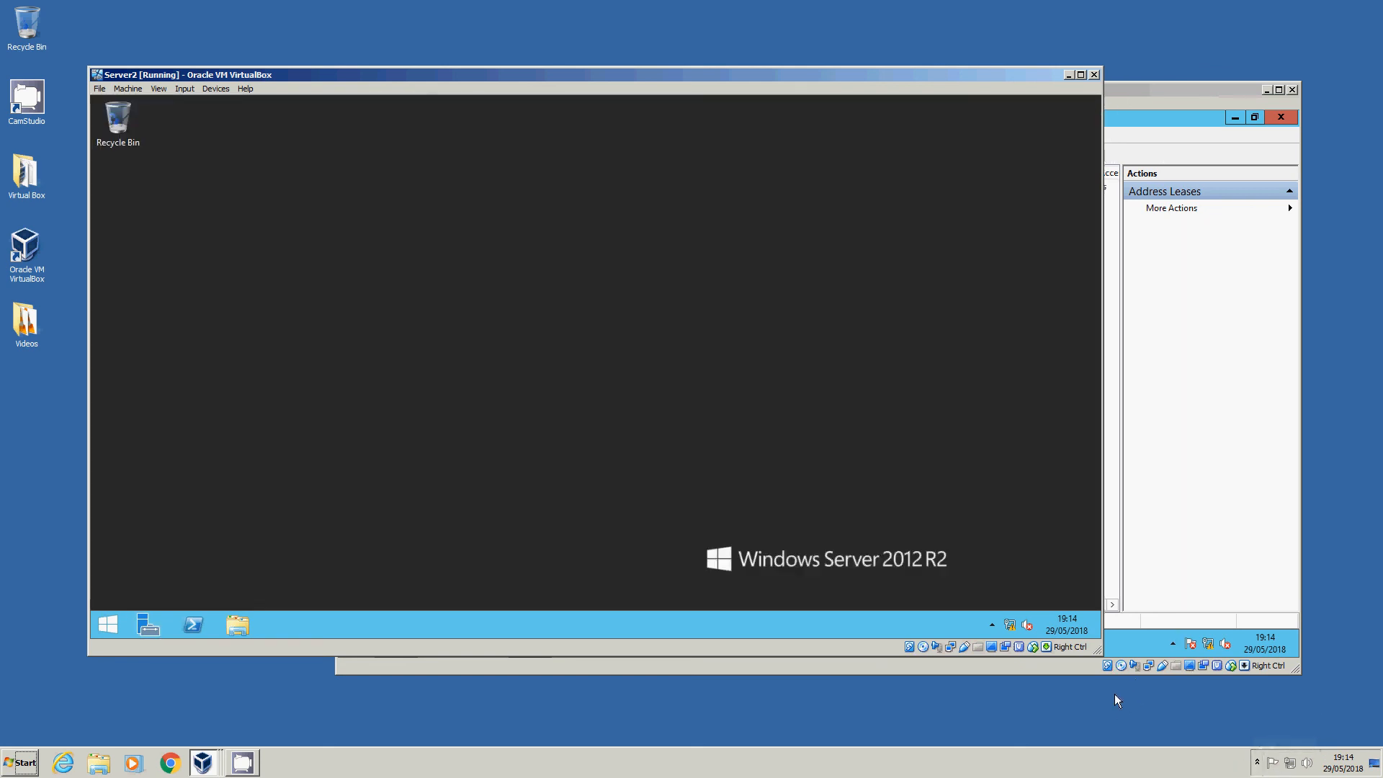
pyautogui.click(1100, 716)
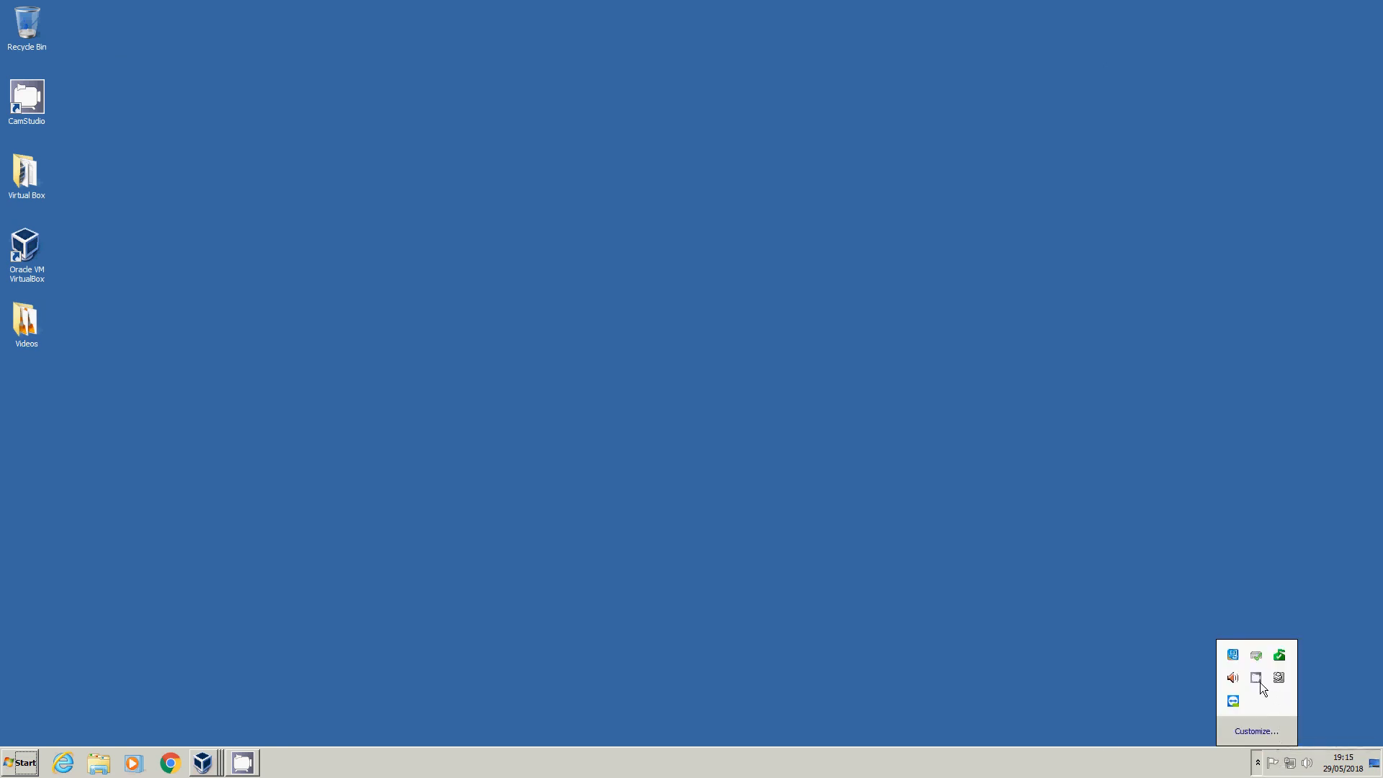
pyautogui.rightClick(1260, 681)
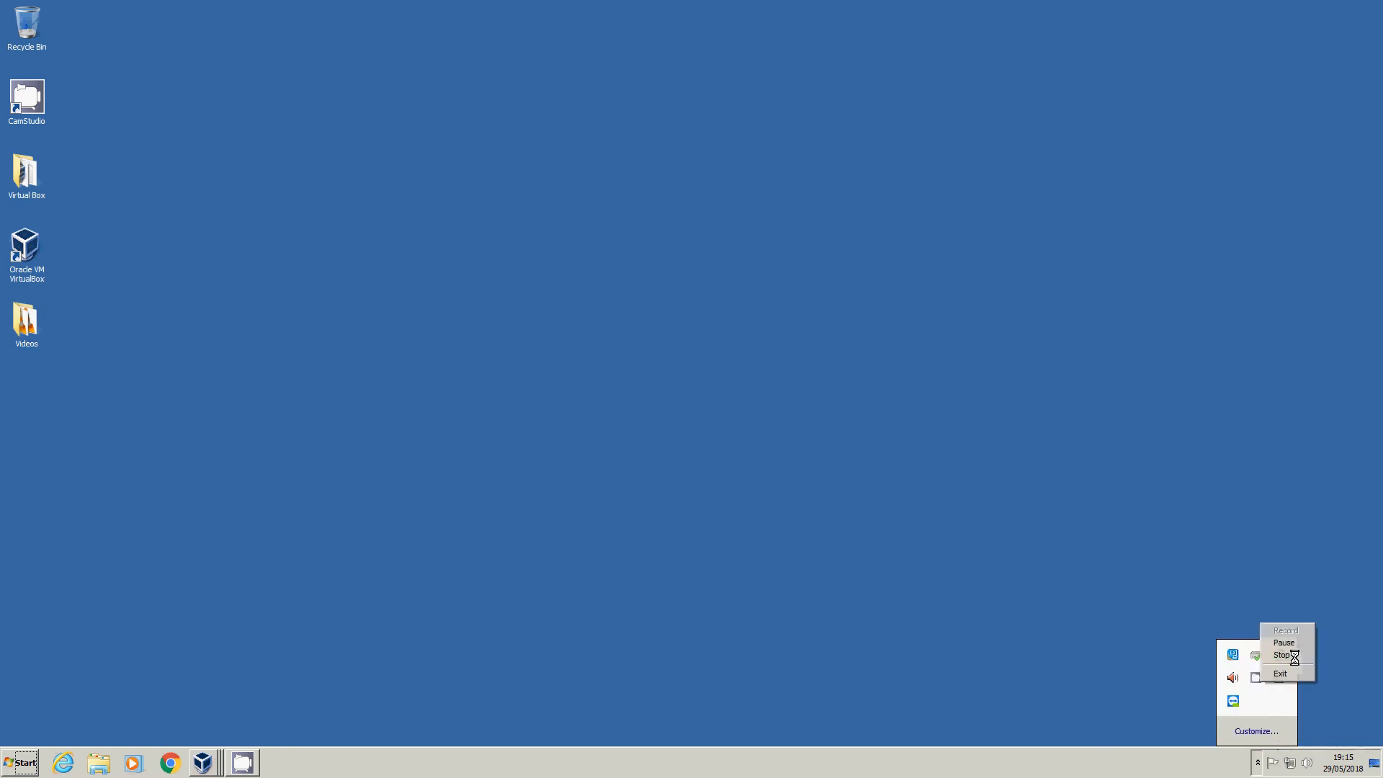
pyautogui.click(1293, 655)
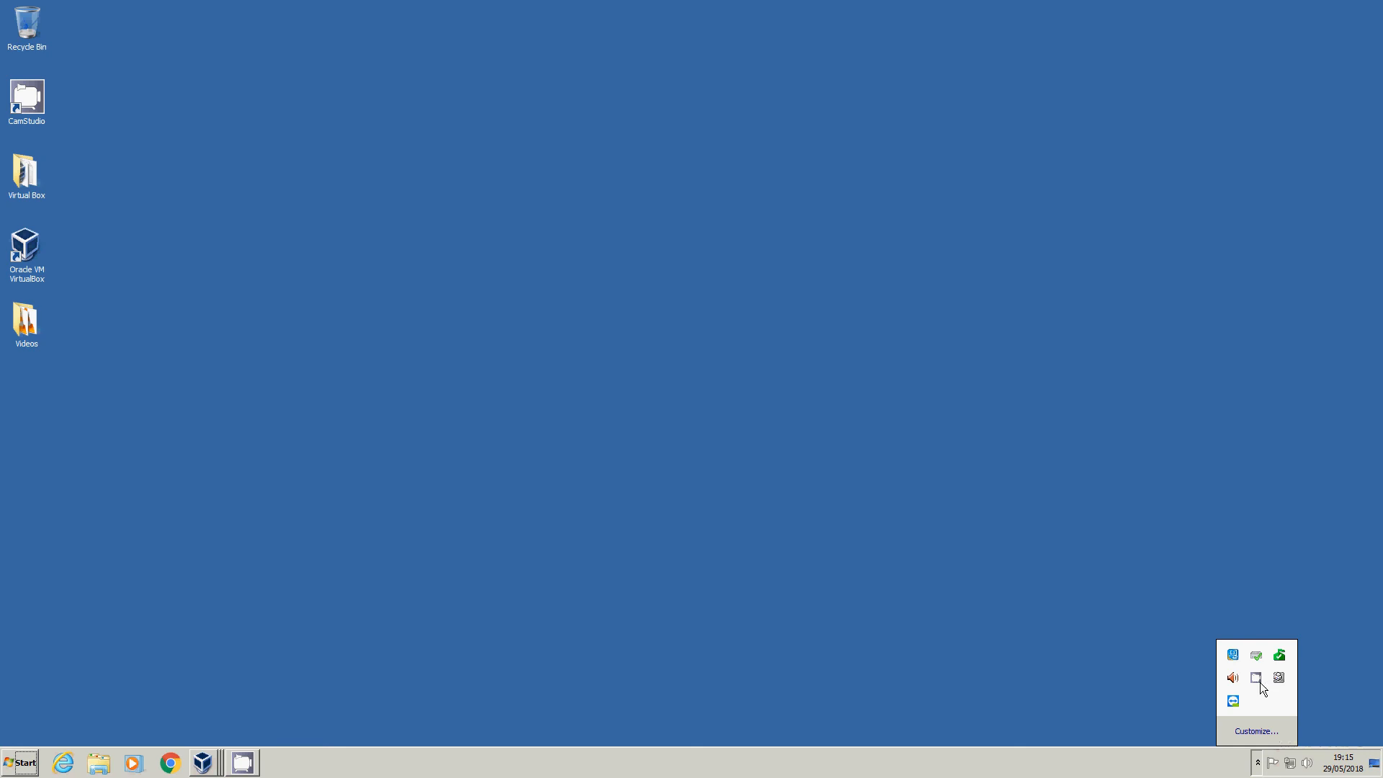